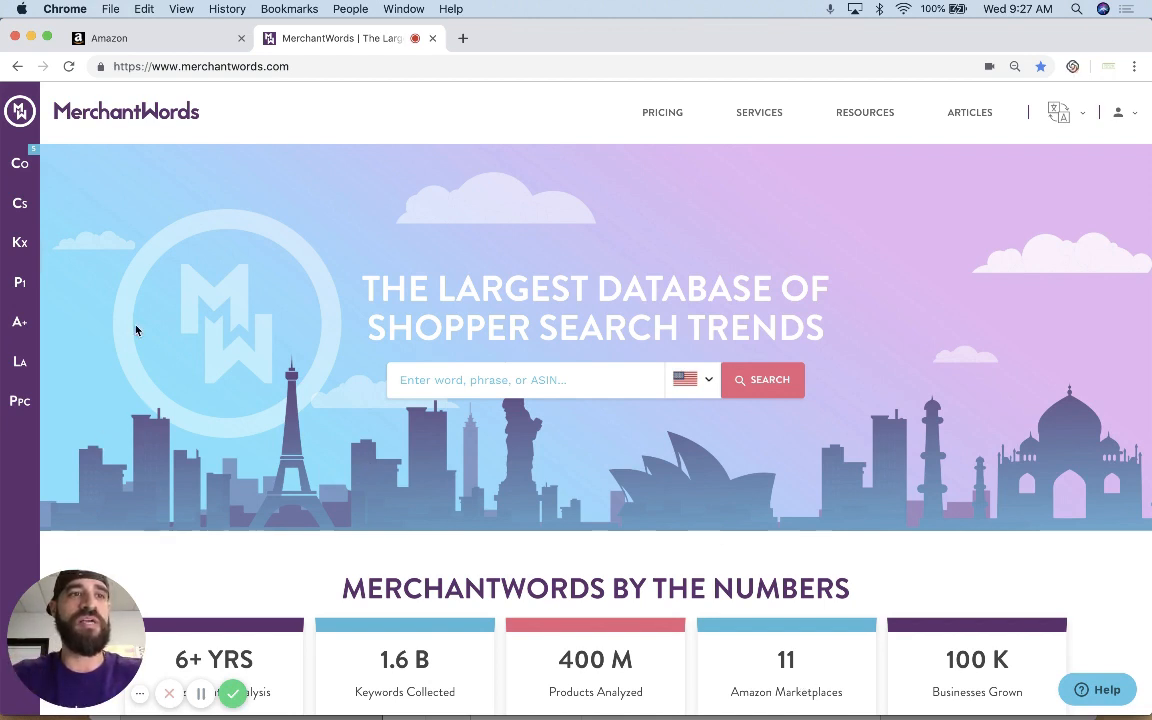
# Run a Classic Search for the keyword "mango slicer".
pyautogui.click(22, 205)
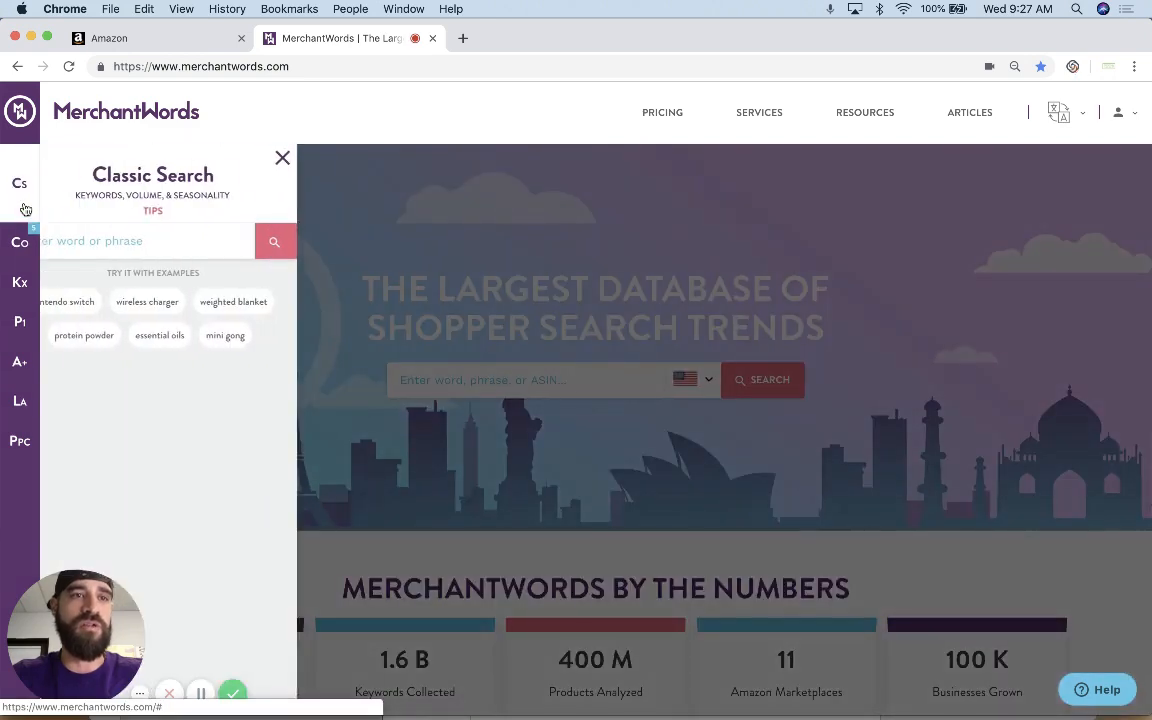
pyautogui.write('mango slicer')
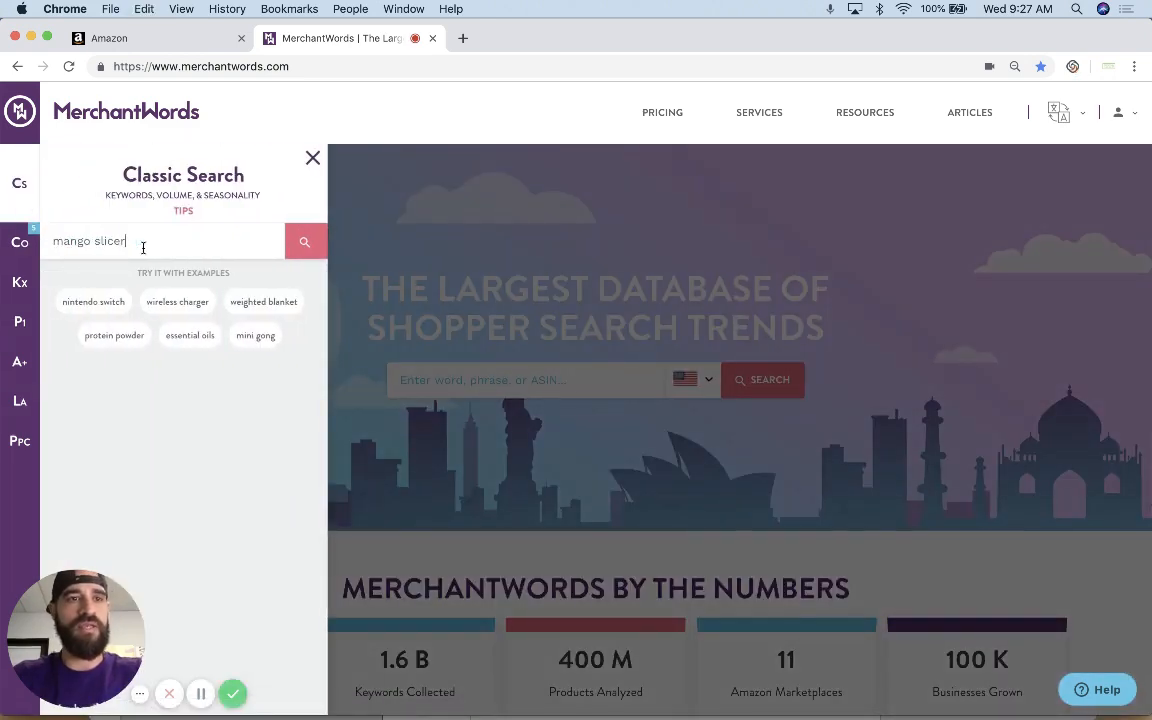
pyautogui.click(304, 247)
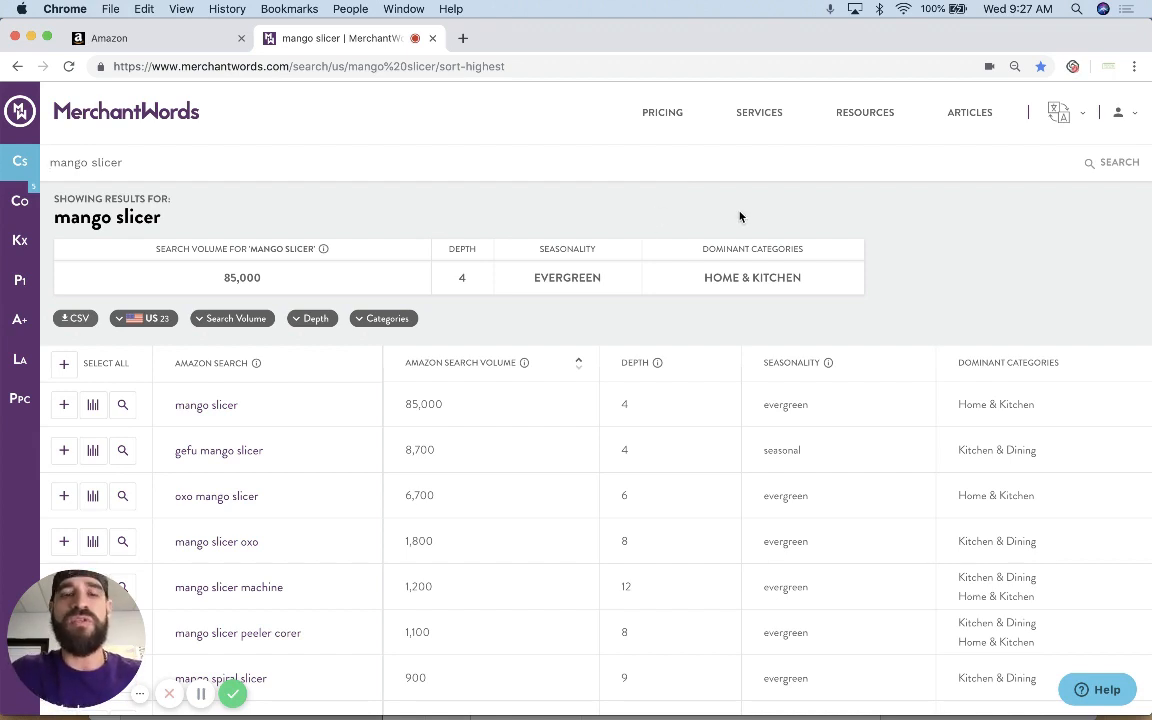
# Review the related keywords for mango slicer and their Amazon search volumes through the whole results list.
pyautogui.scroll(-20, 527, 270)
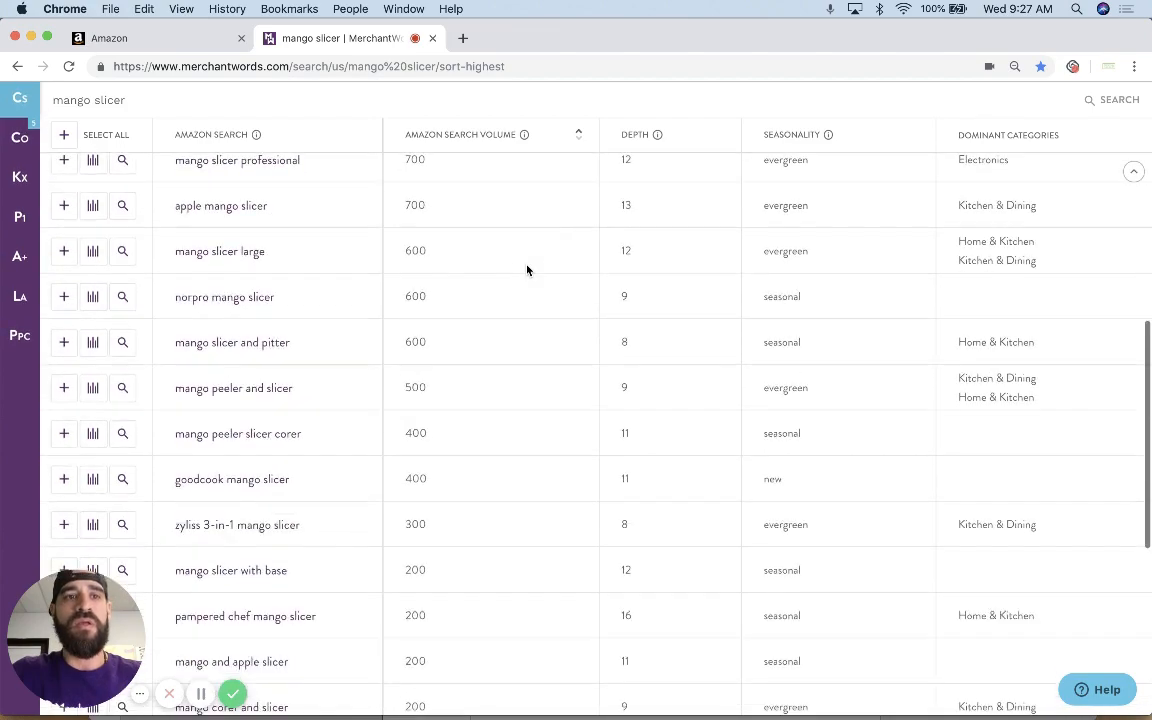
pyautogui.scroll(20, 529, 351)
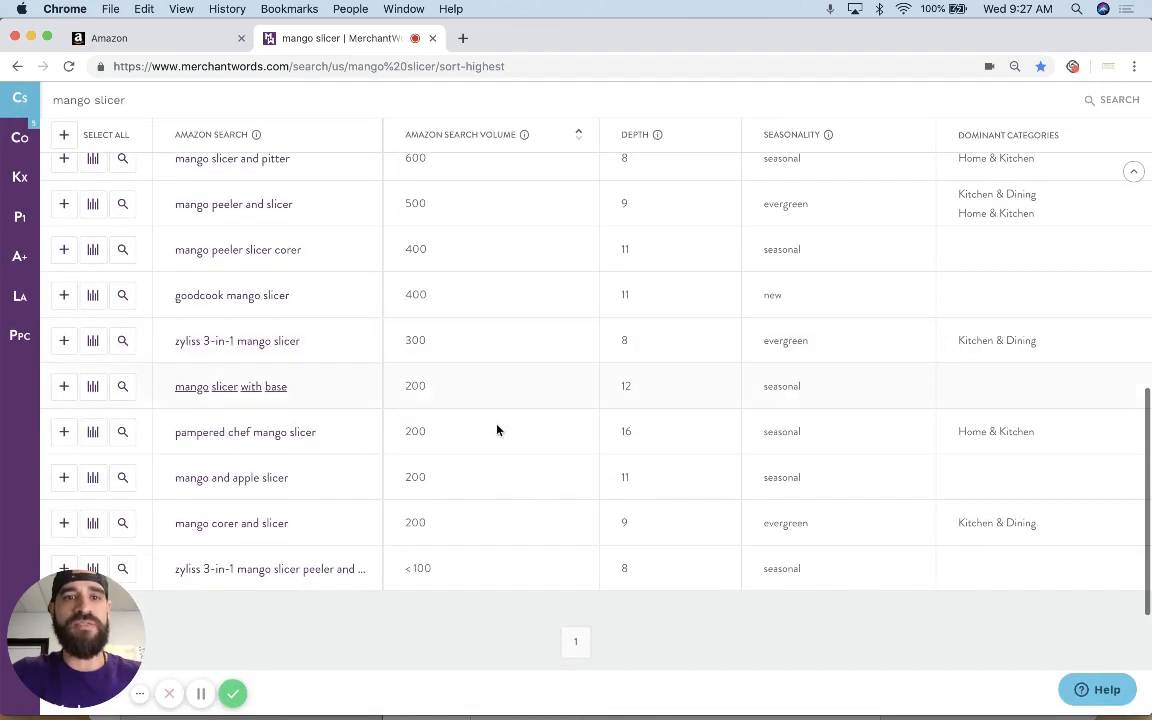
pyautogui.scroll(-20, 491, 489)
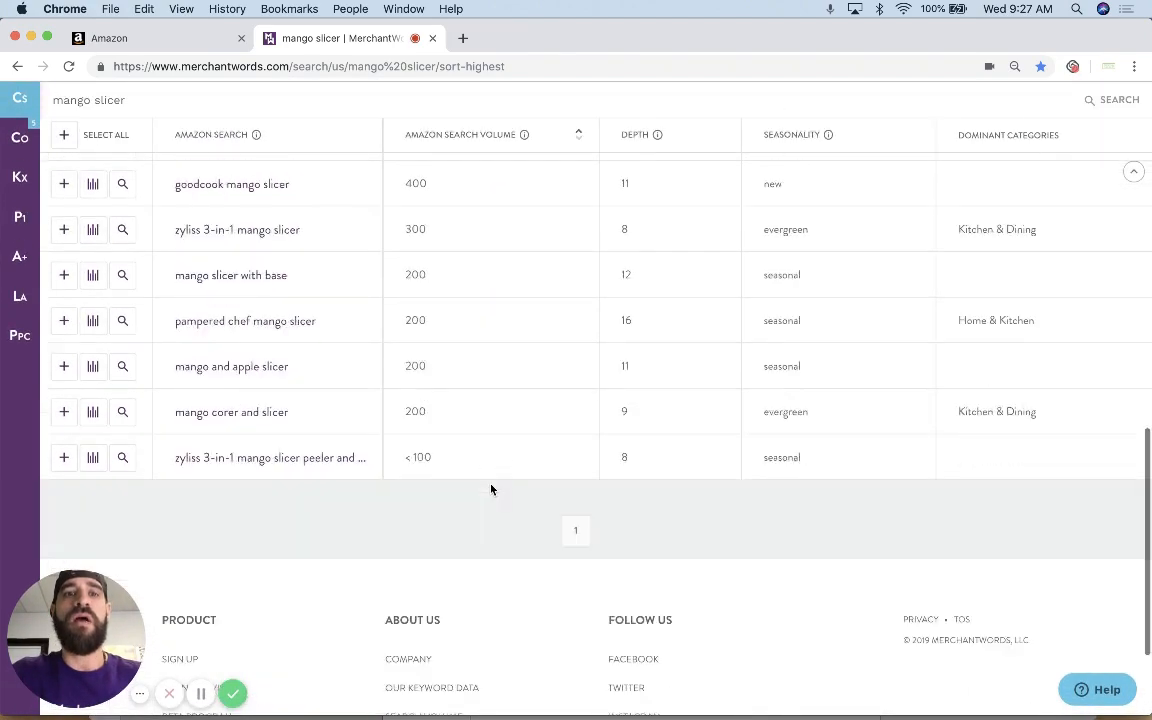
pyautogui.scroll(3, 491, 489)
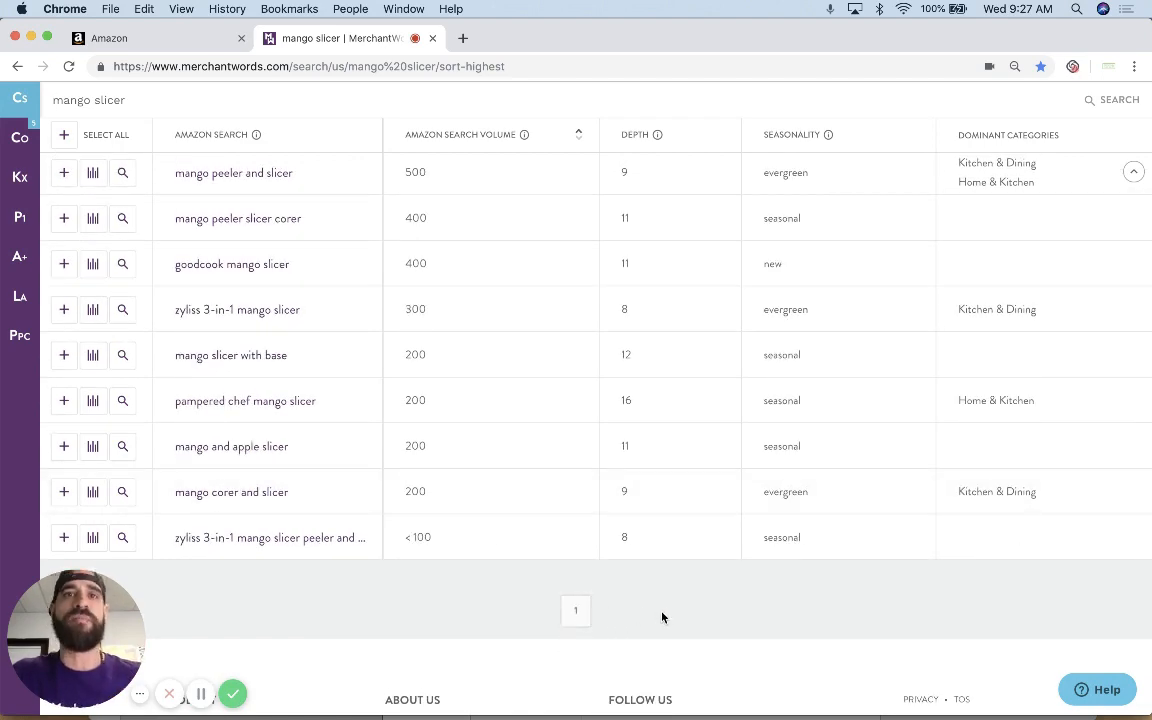
pyautogui.scroll(15, 532, 514)
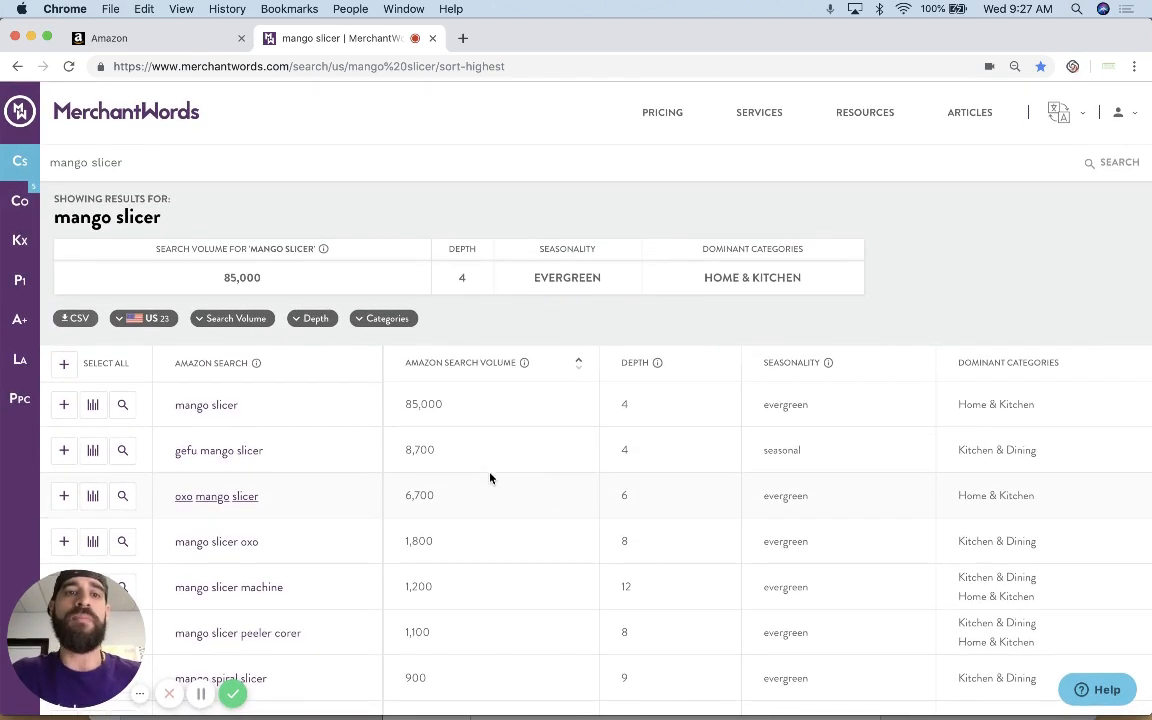
pyautogui.scroll(-8, 490, 478)
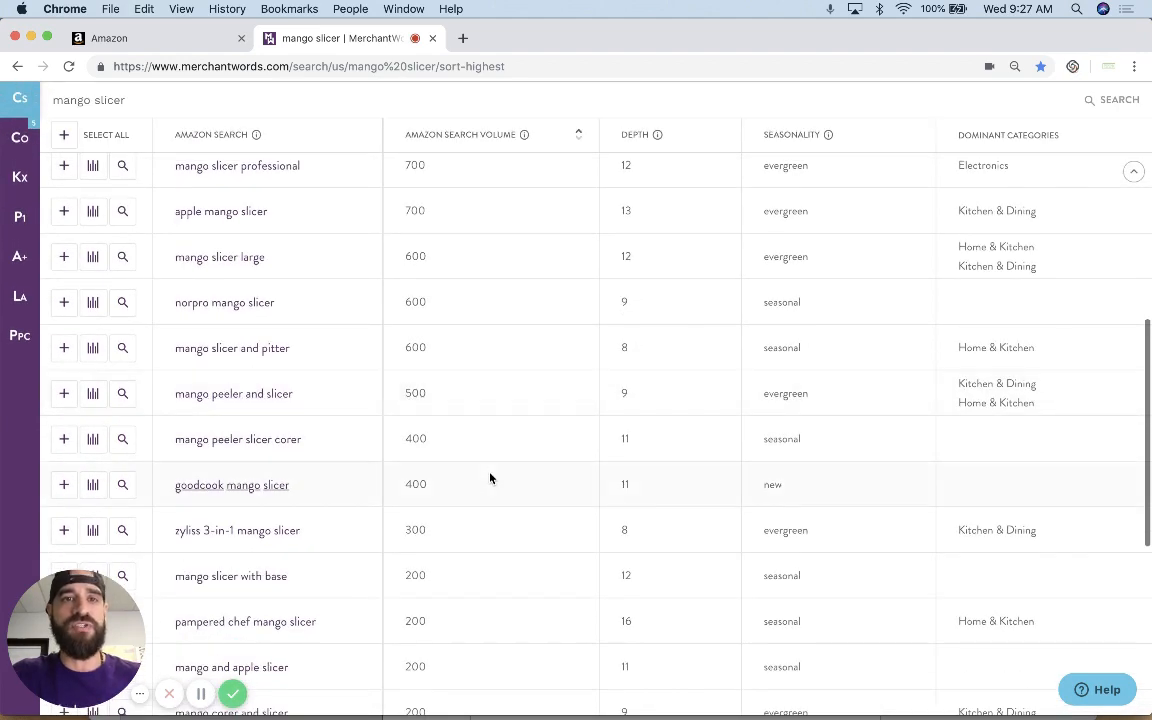
pyautogui.scroll(8, 490, 478)
# Filter the mango slicer keywords to a minimum search volume of 400.
pyautogui.click(207, 324)
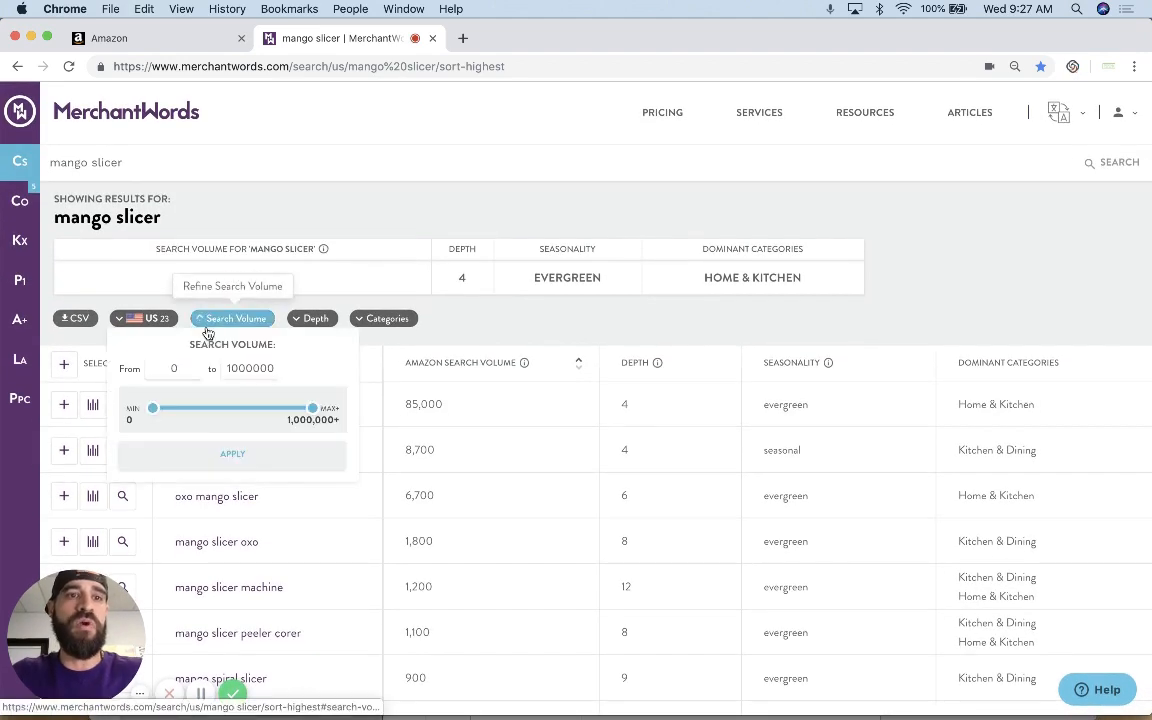
pyautogui.click(178, 368)
pyautogui.press('BackSpace')
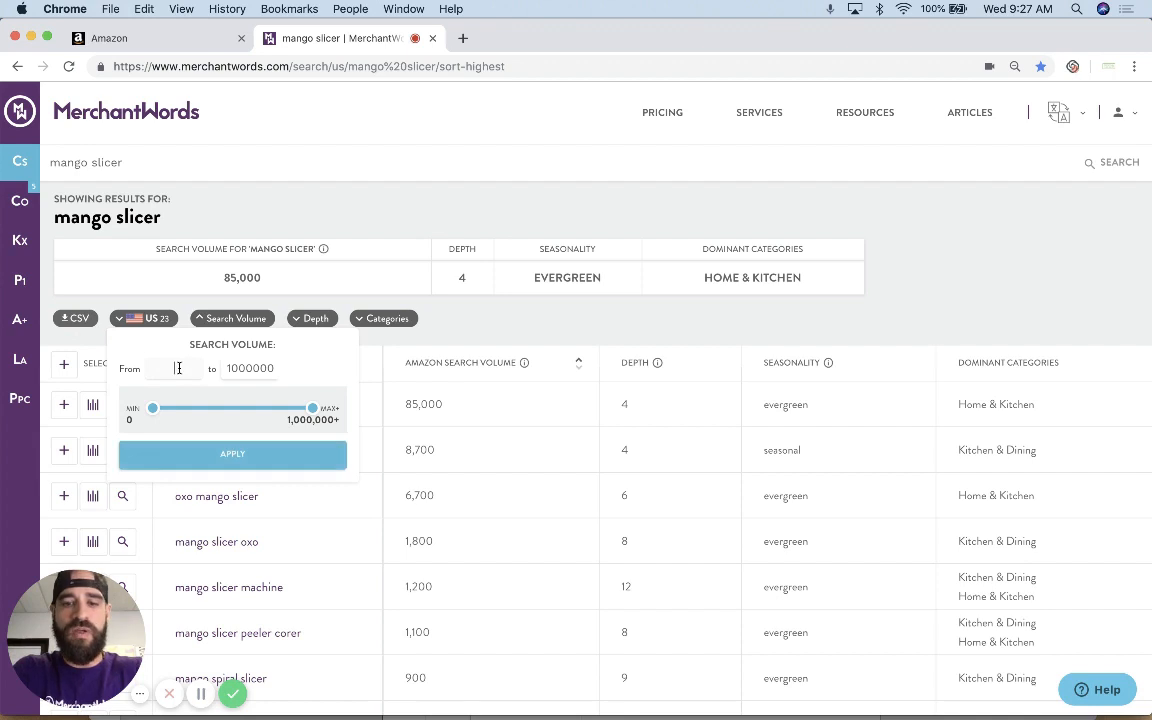
pyautogui.write('400')
pyautogui.click(207, 462)
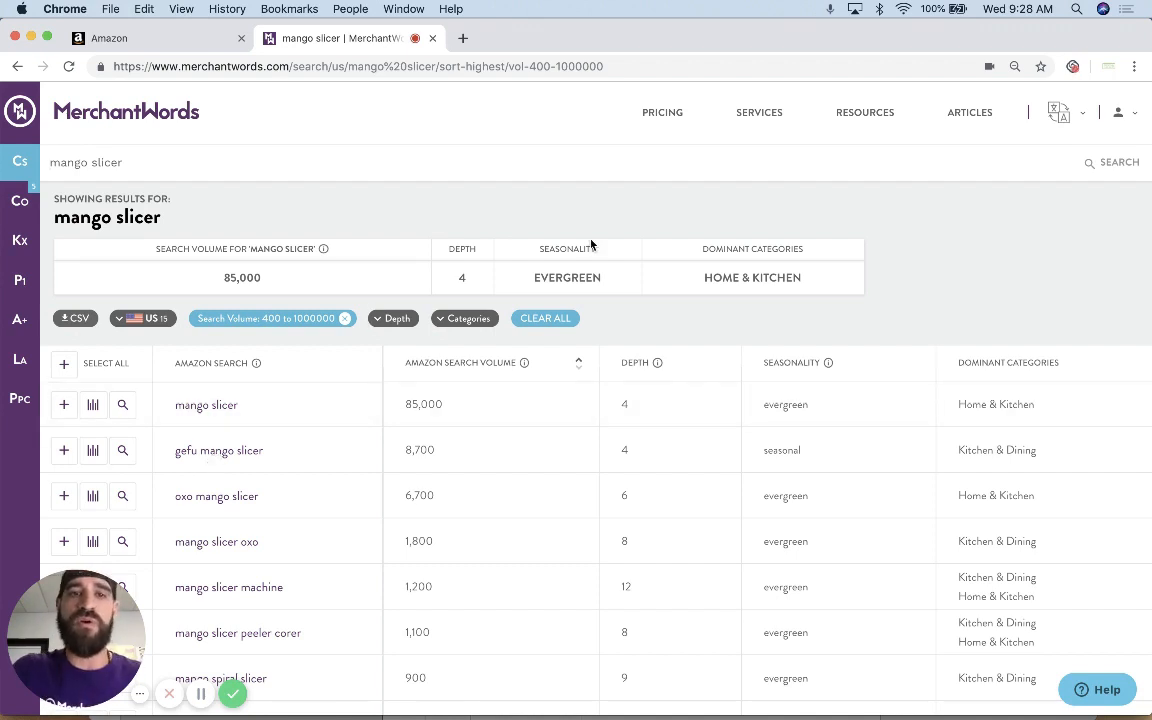
# Examine the filtered mango slicer keywords, comparing search volume, depth, seasonality and dominant categories.
pyautogui.scroll(-3, 717, 224)
pyautogui.scroll(-4, 630, 257)
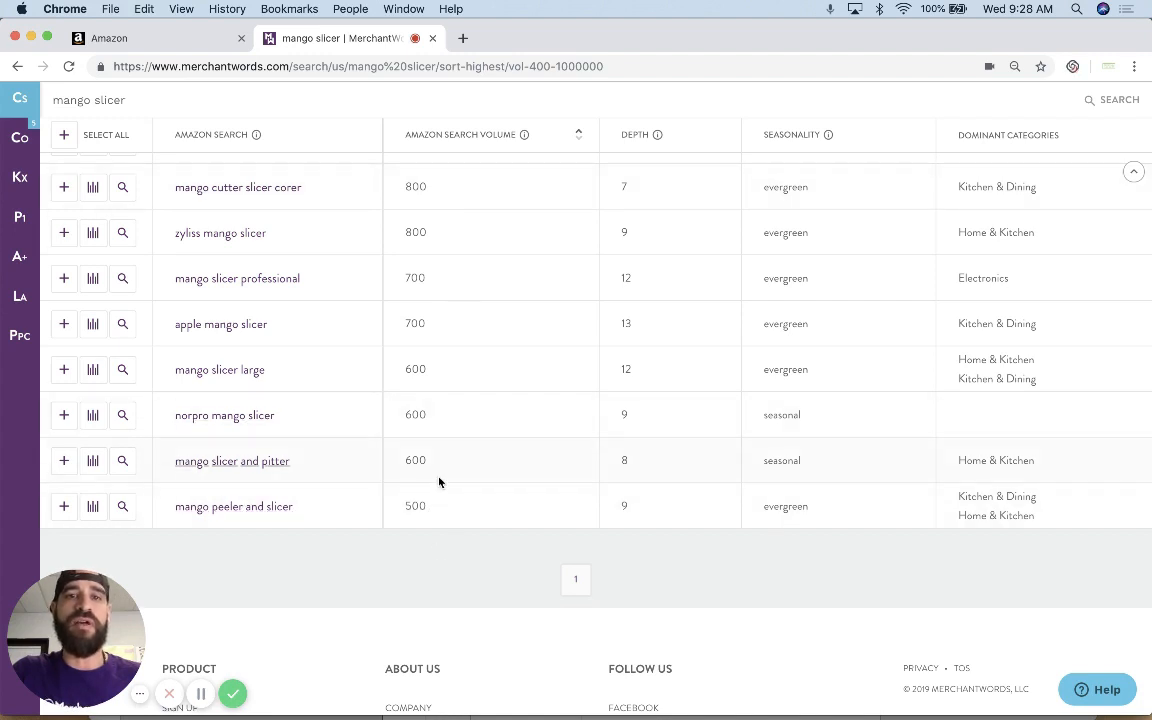
pyautogui.scroll(7, 438, 482)
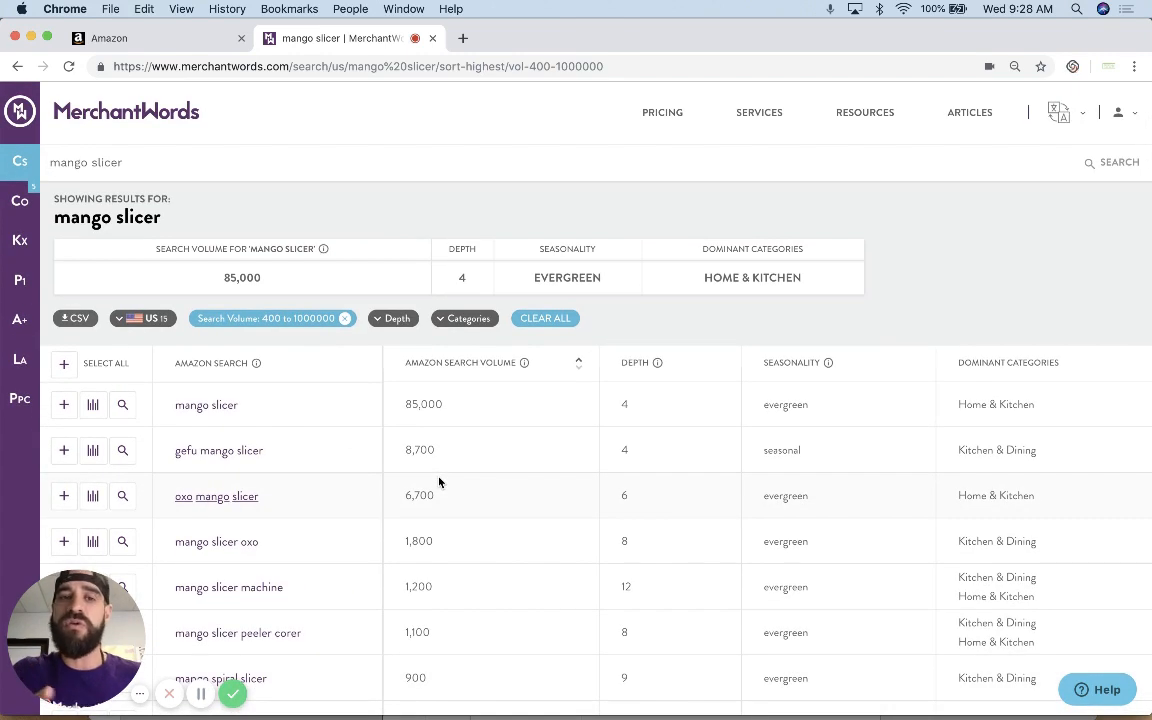
pyautogui.scroll(-2, 438, 482)
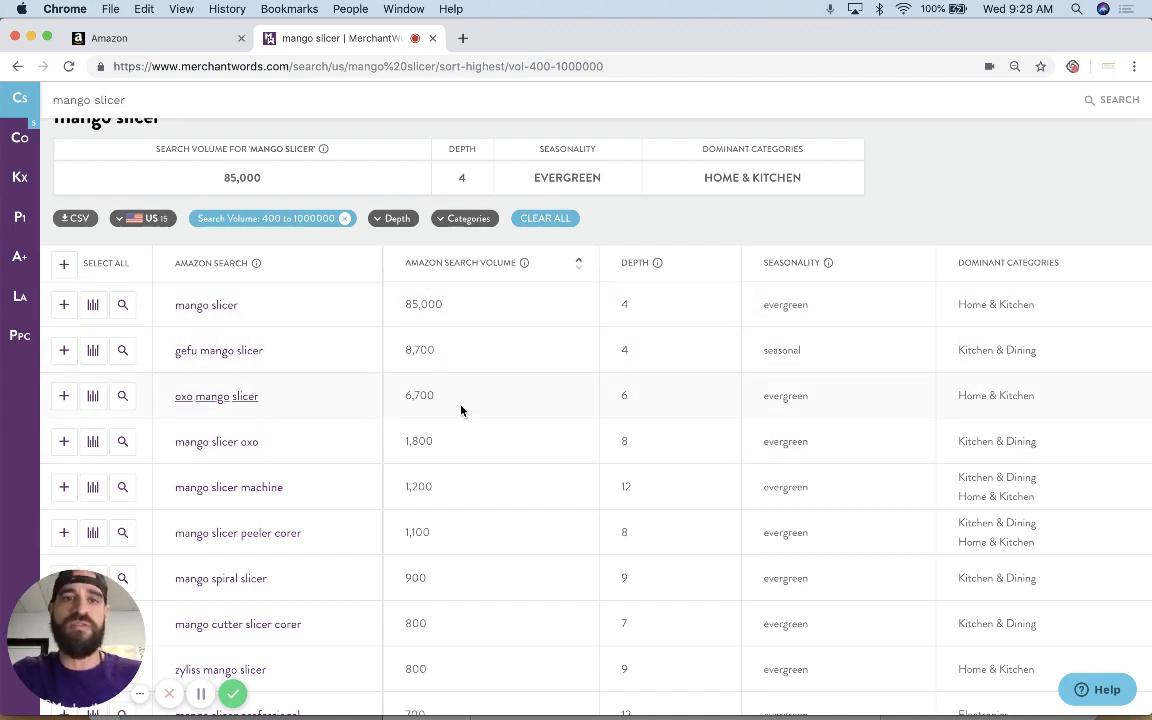
pyautogui.scroll(-10, 461, 410)
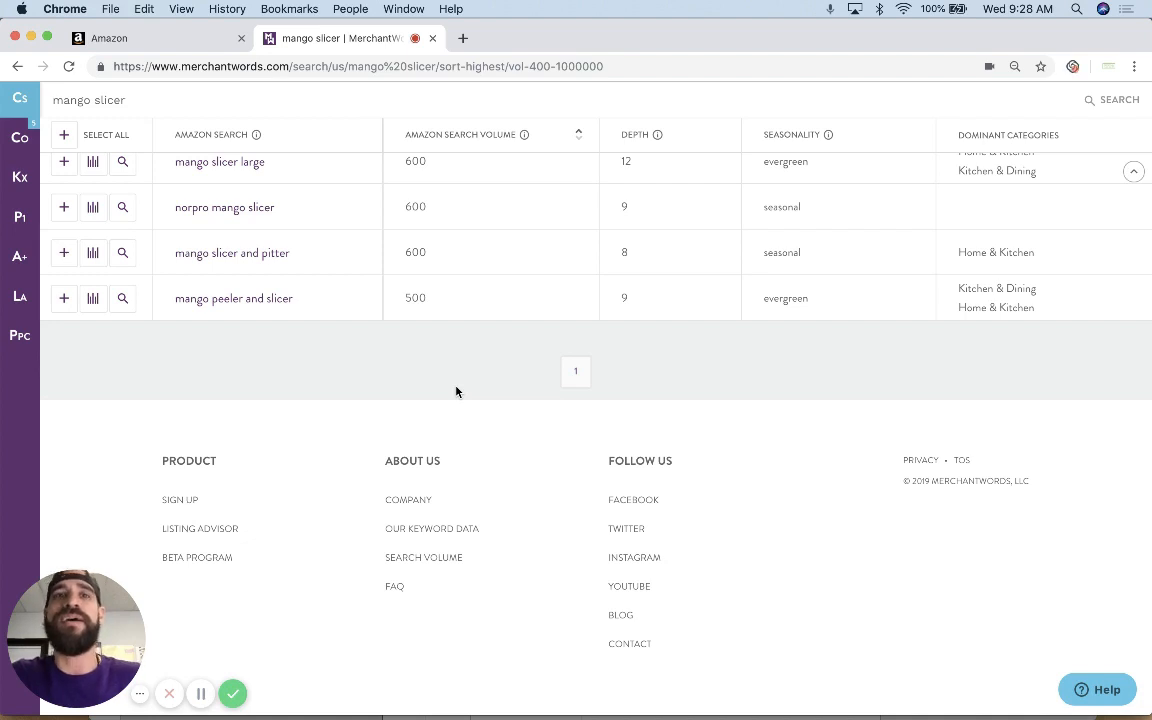
pyautogui.scroll(15, 456, 391)
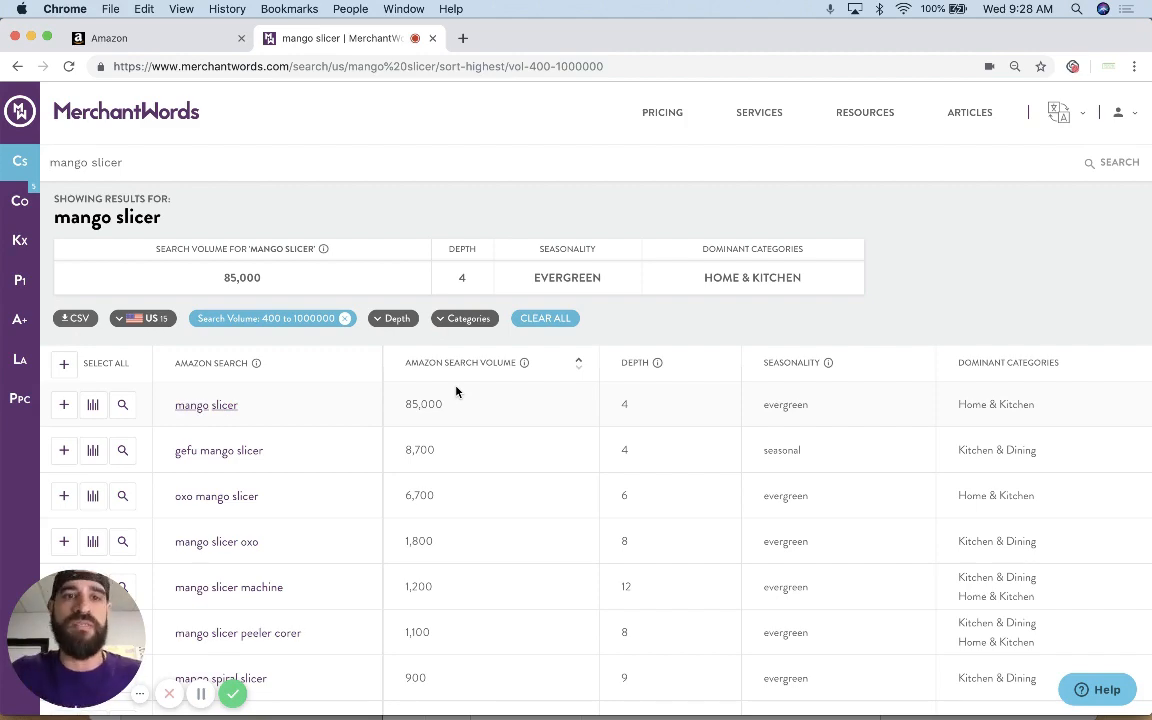
pyautogui.scroll(-2, 490, 342)
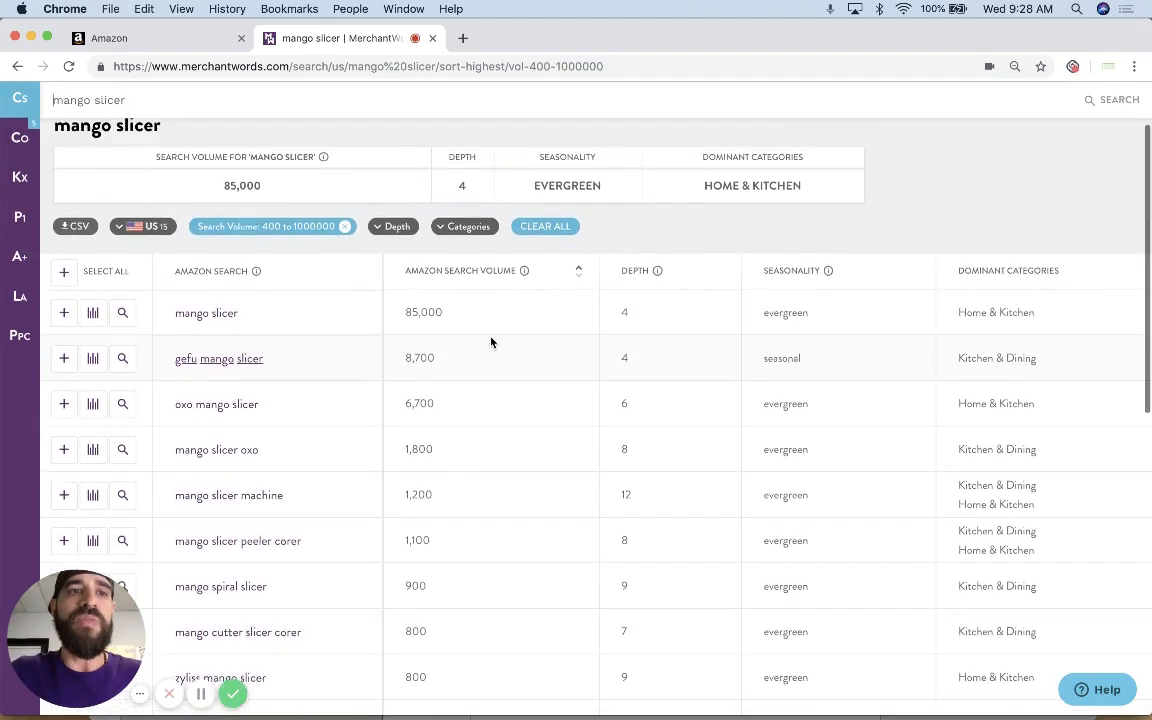
pyautogui.scroll(-4, 465, 334)
pyautogui.scroll(5, 465, 334)
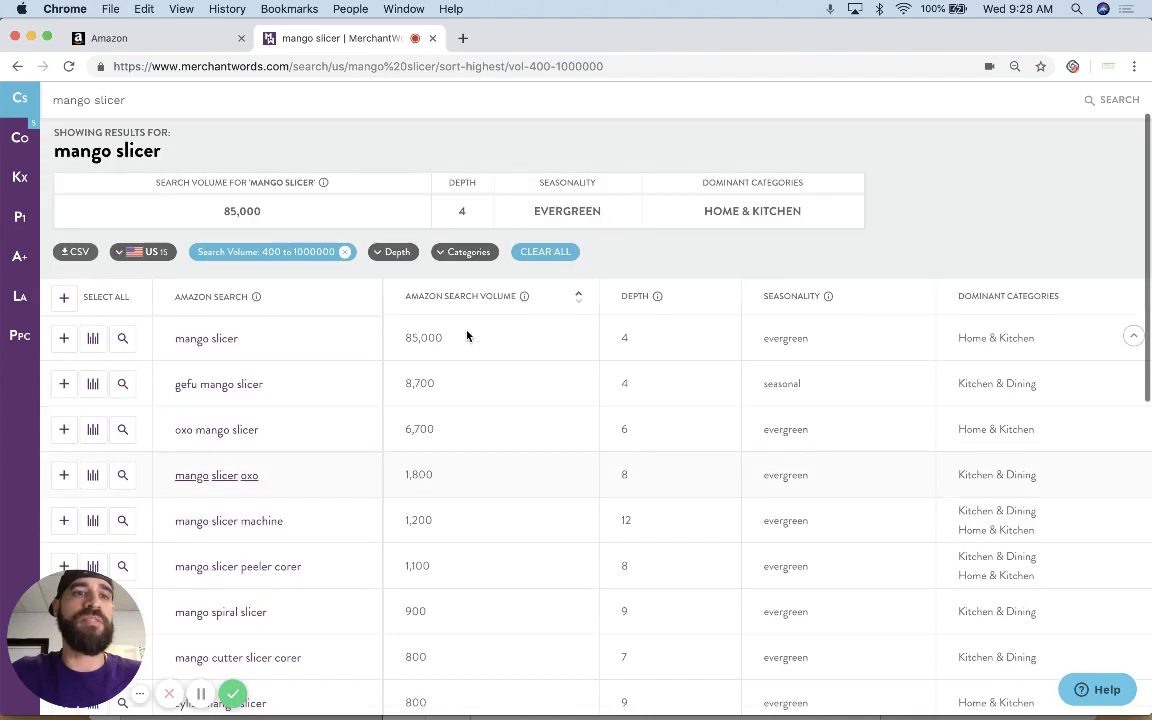
# Select all the filtered keywords and add them to the existing collection "Mango Slicer - PPC High Volume".
pyautogui.click(66, 297)
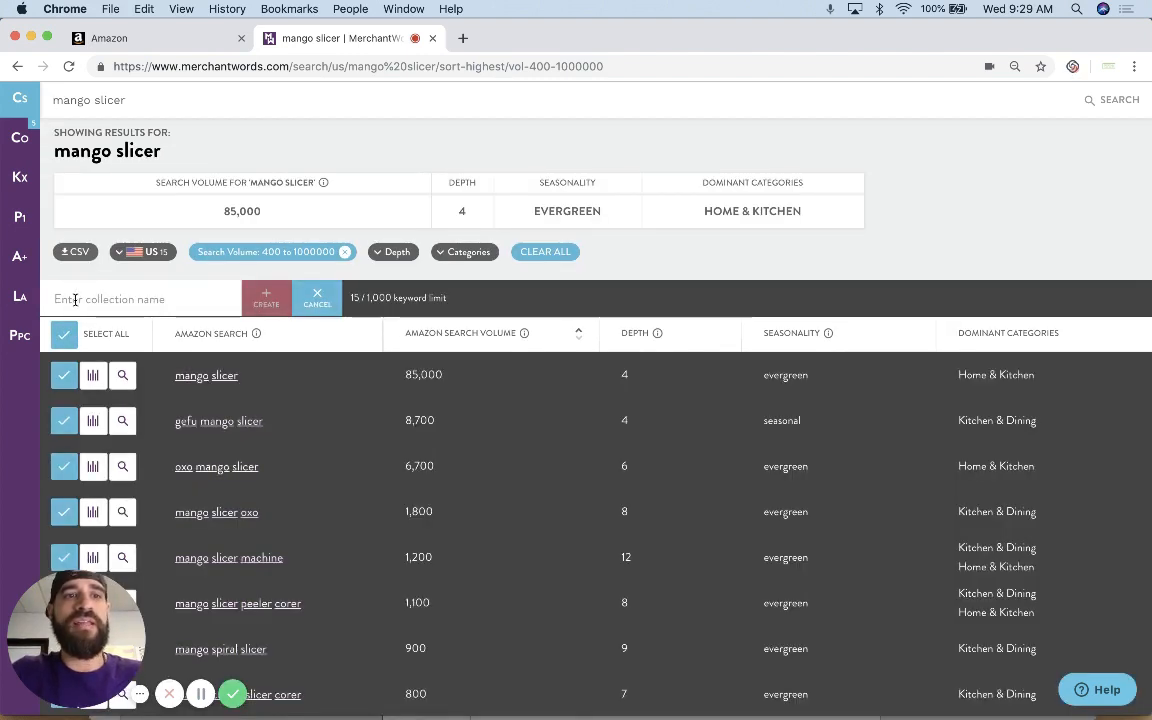
pyautogui.click(75, 299)
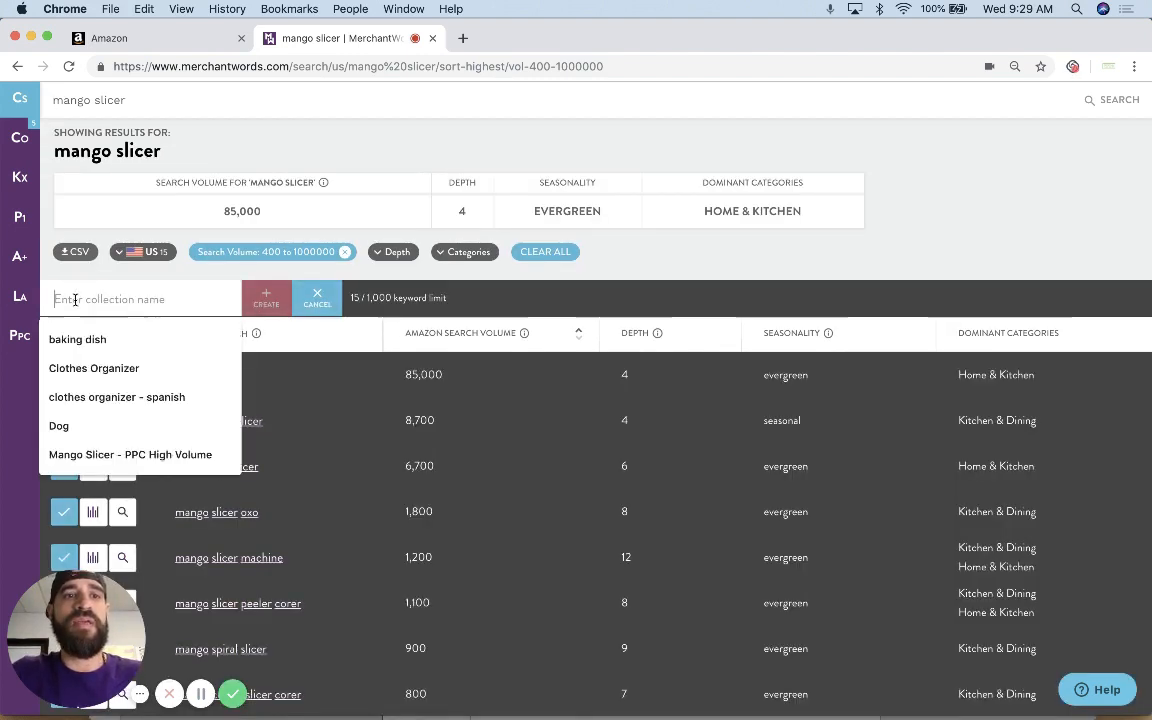
pyautogui.click(152, 455)
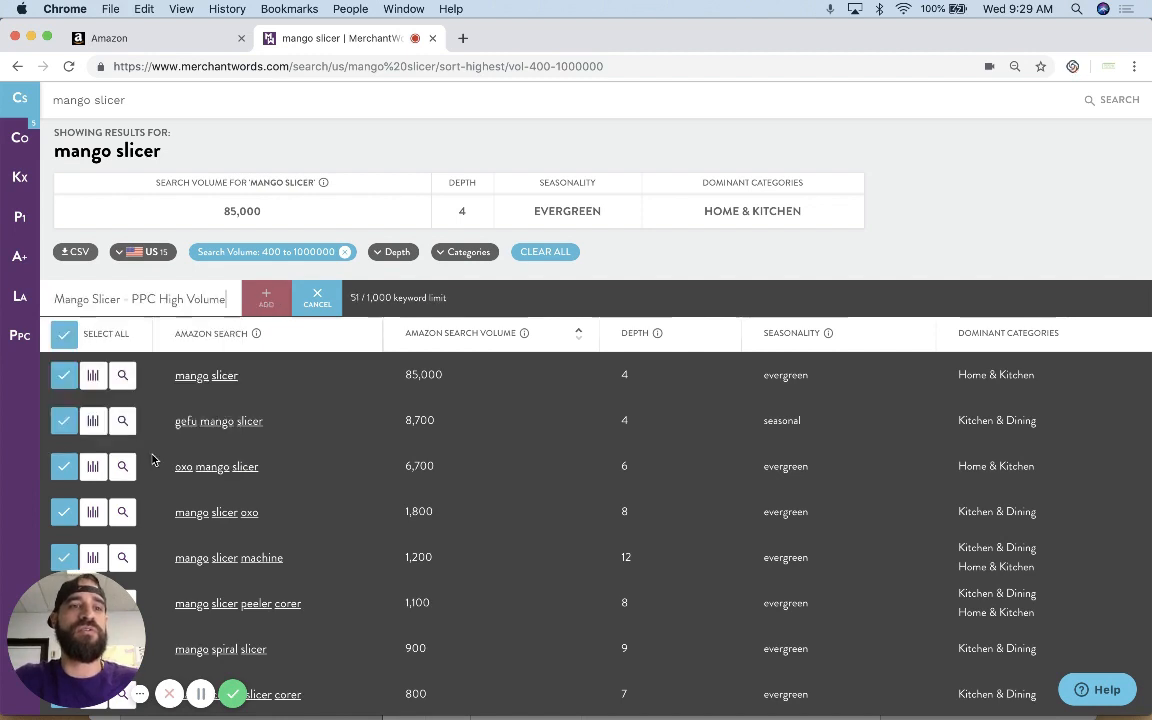
pyautogui.click(268, 299)
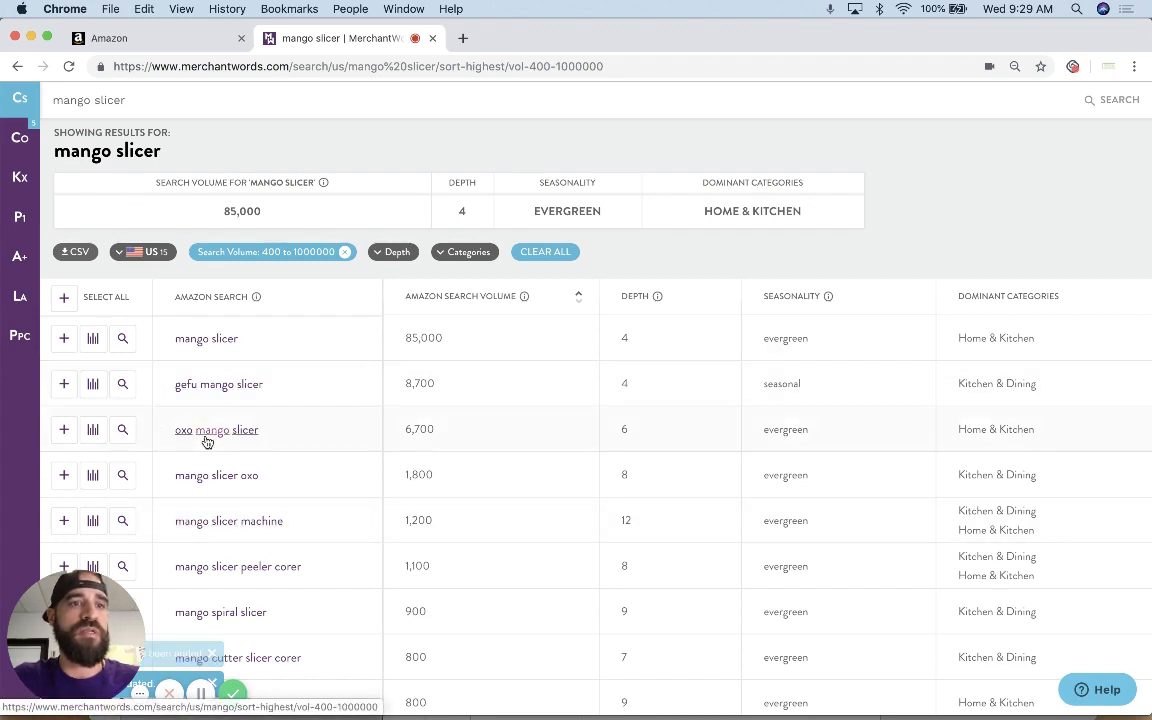
# Bring up the page-one organic product listings for mango slicer and look over their positions, prices and reviews.
pyautogui.scroll(2, 206, 435)
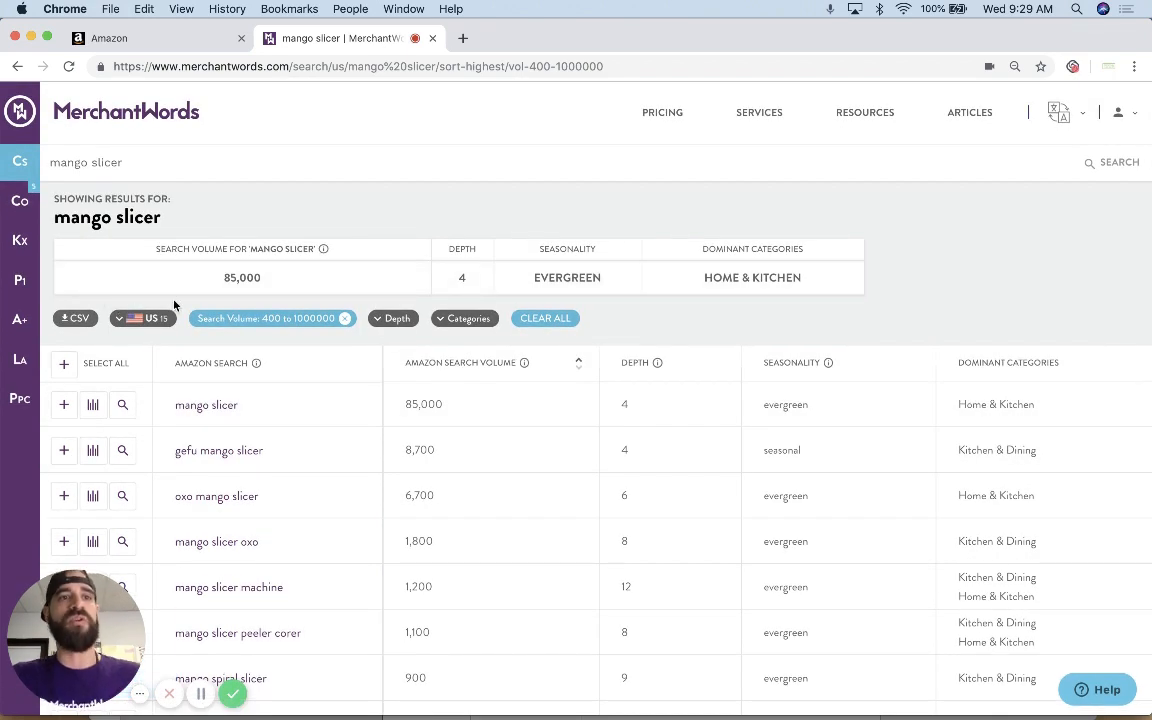
pyautogui.click(33, 282)
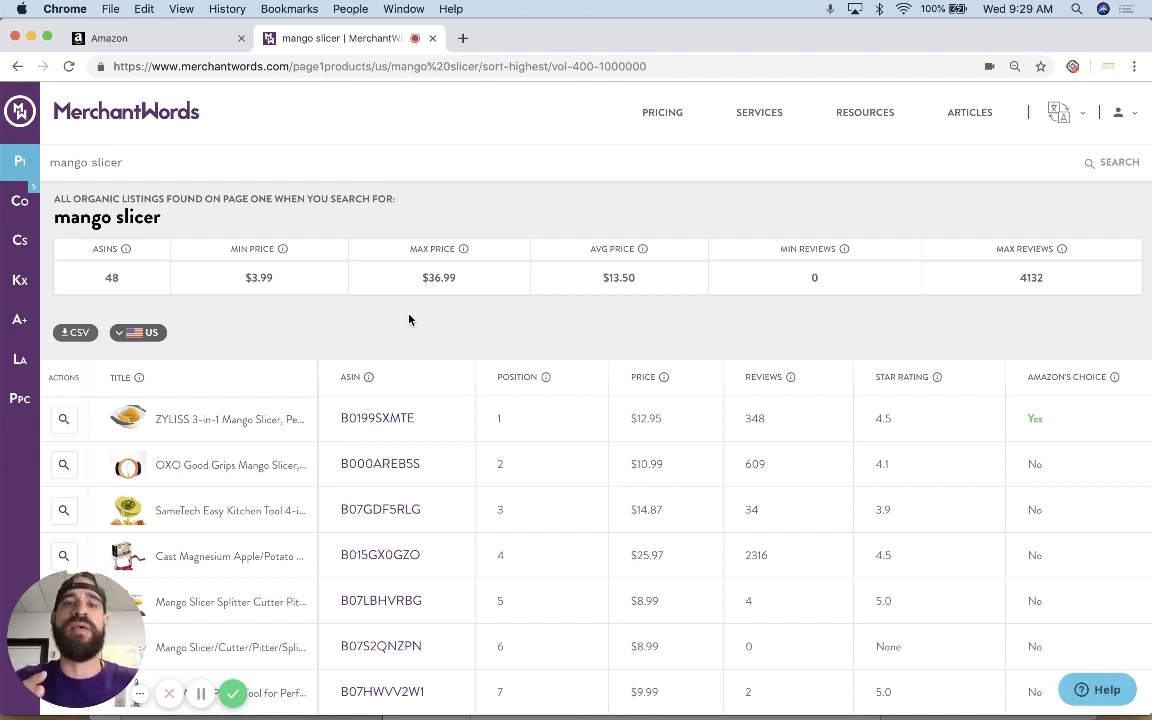
pyautogui.scroll(-3, 519, 296)
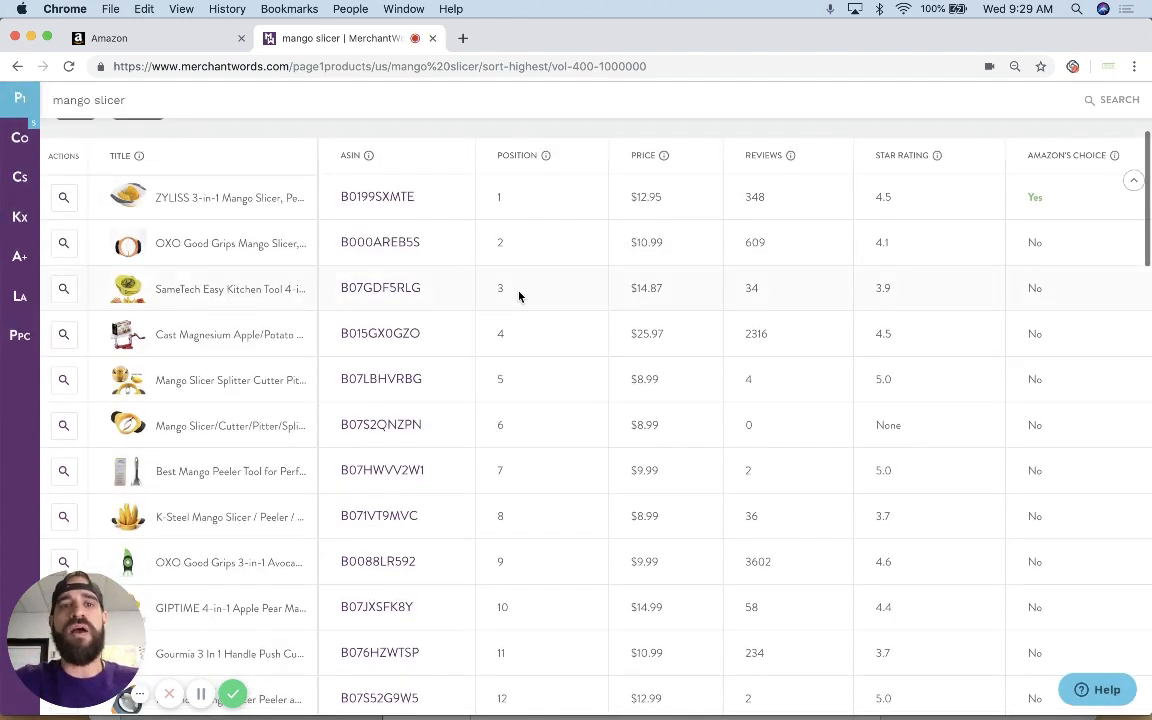
pyautogui.scroll(2, 519, 296)
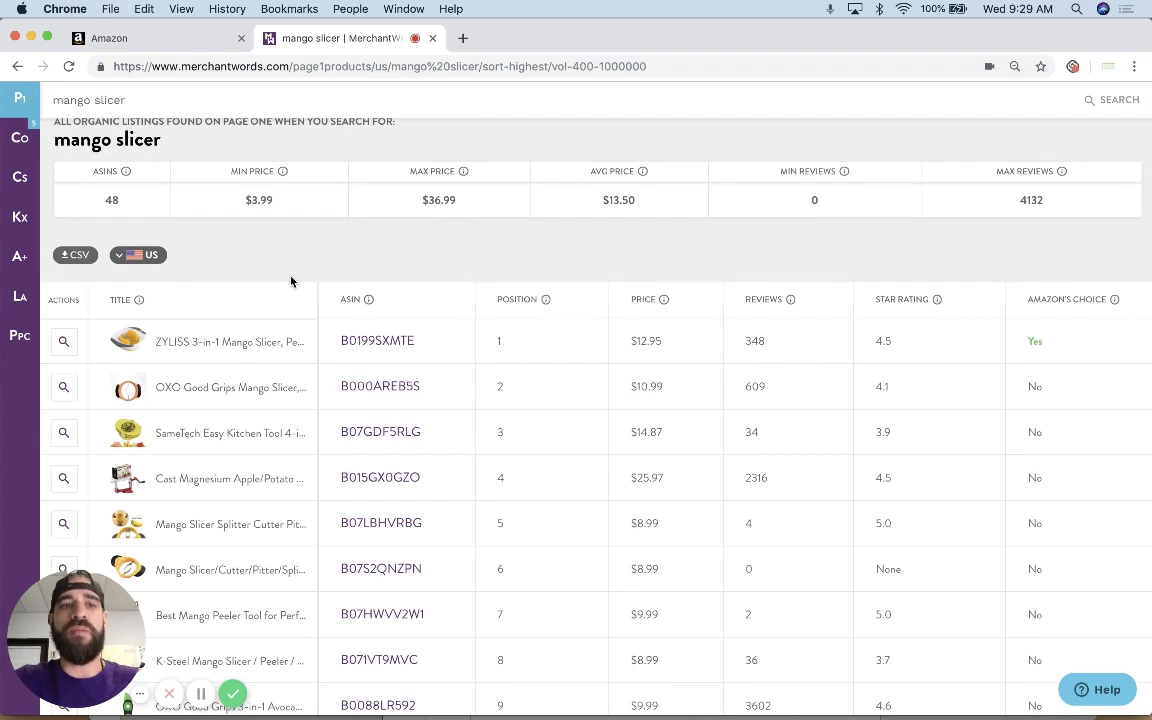
# Look up the search terms of the first-position ZYLISS 3-in-1 Mango Slicer (ASIN B0199SXMTE) and sort them by search rank, starting from rank 1.
pyautogui.scroll(-1, 279, 326)
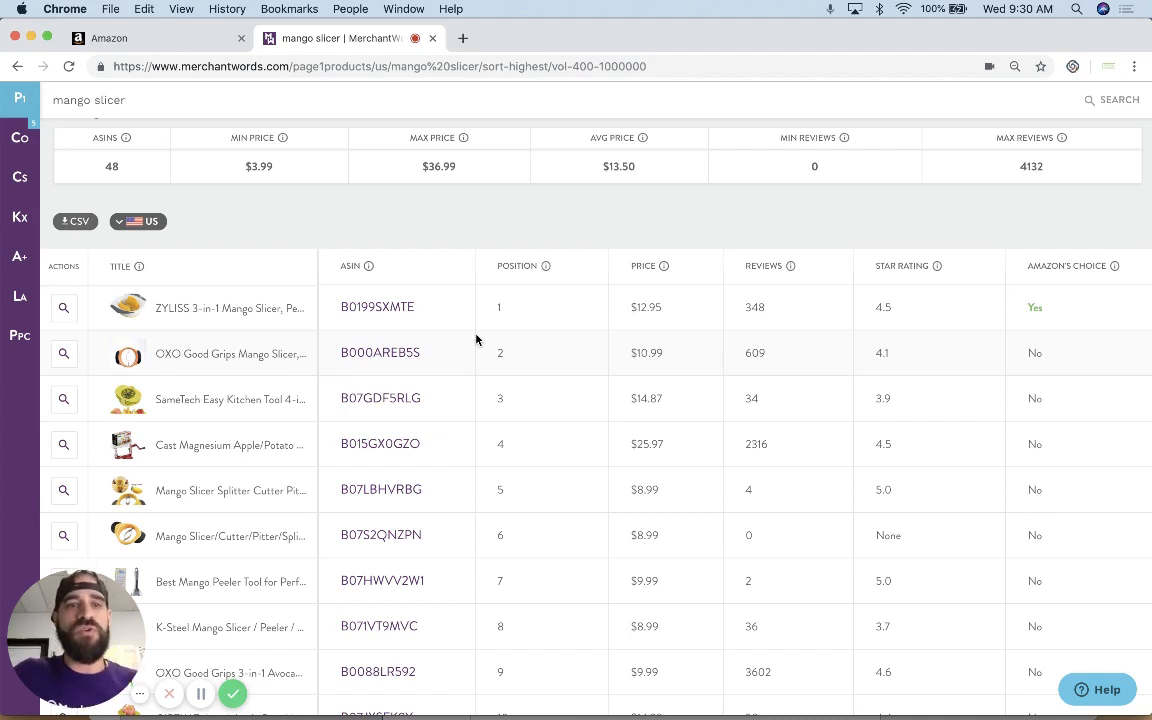
pyautogui.click(395, 311)
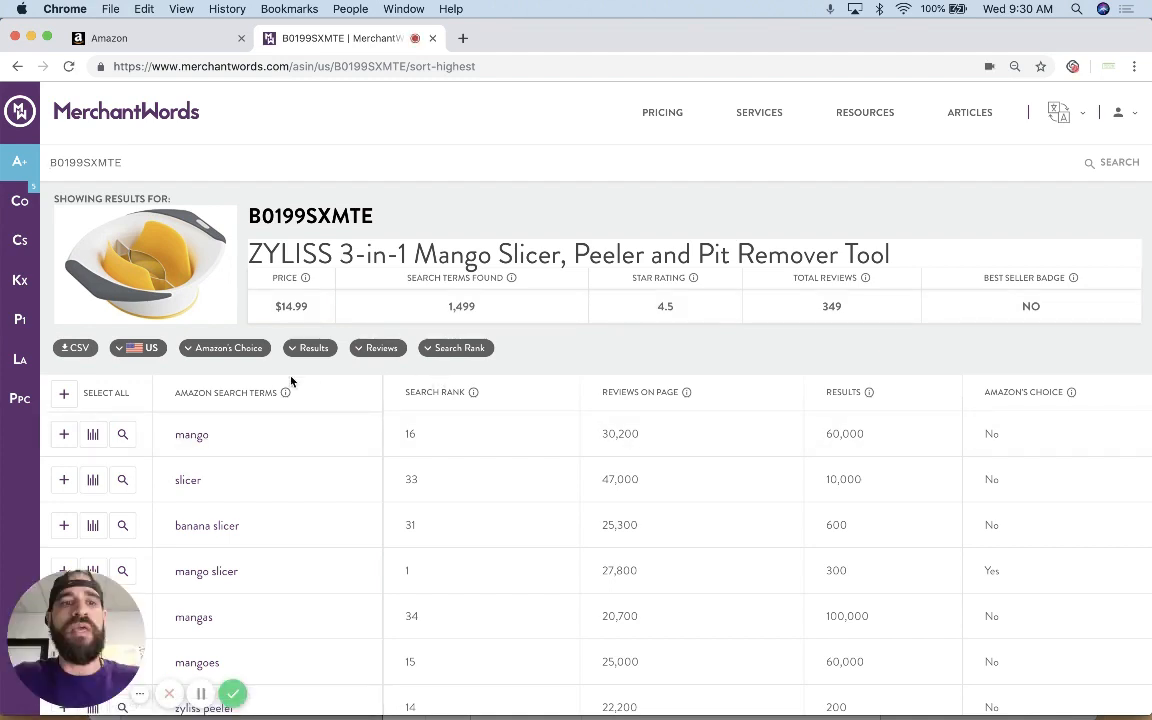
pyautogui.scroll(-2, 594, 342)
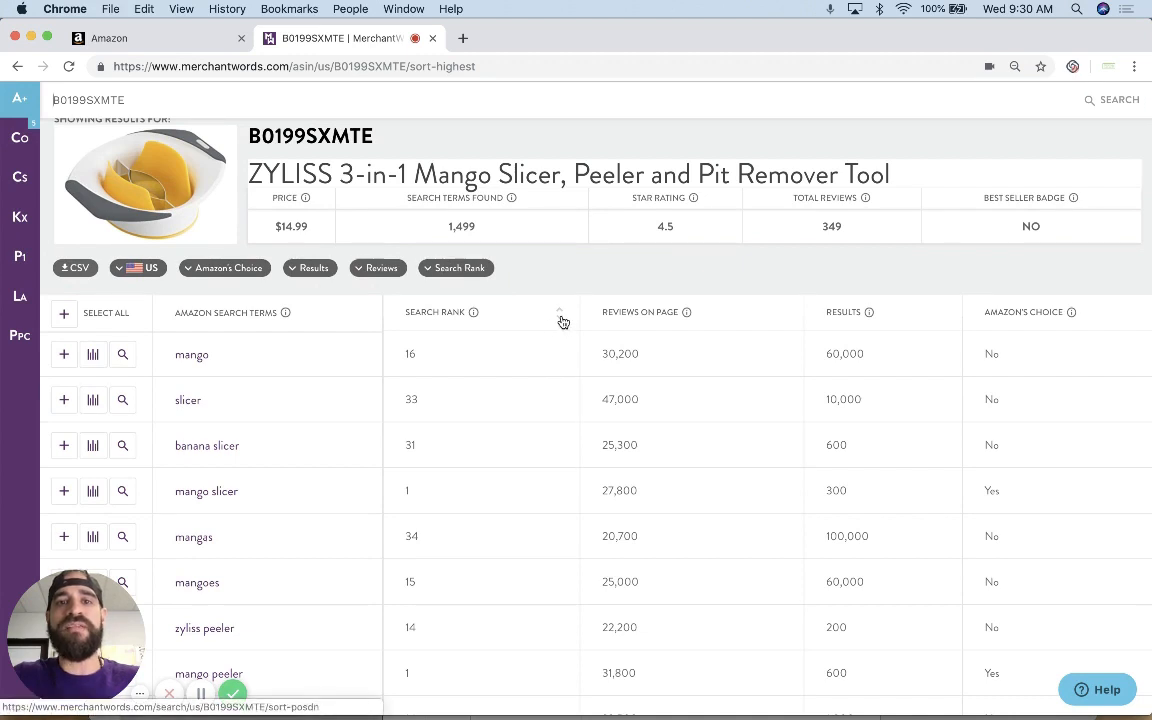
pyautogui.click(561, 316)
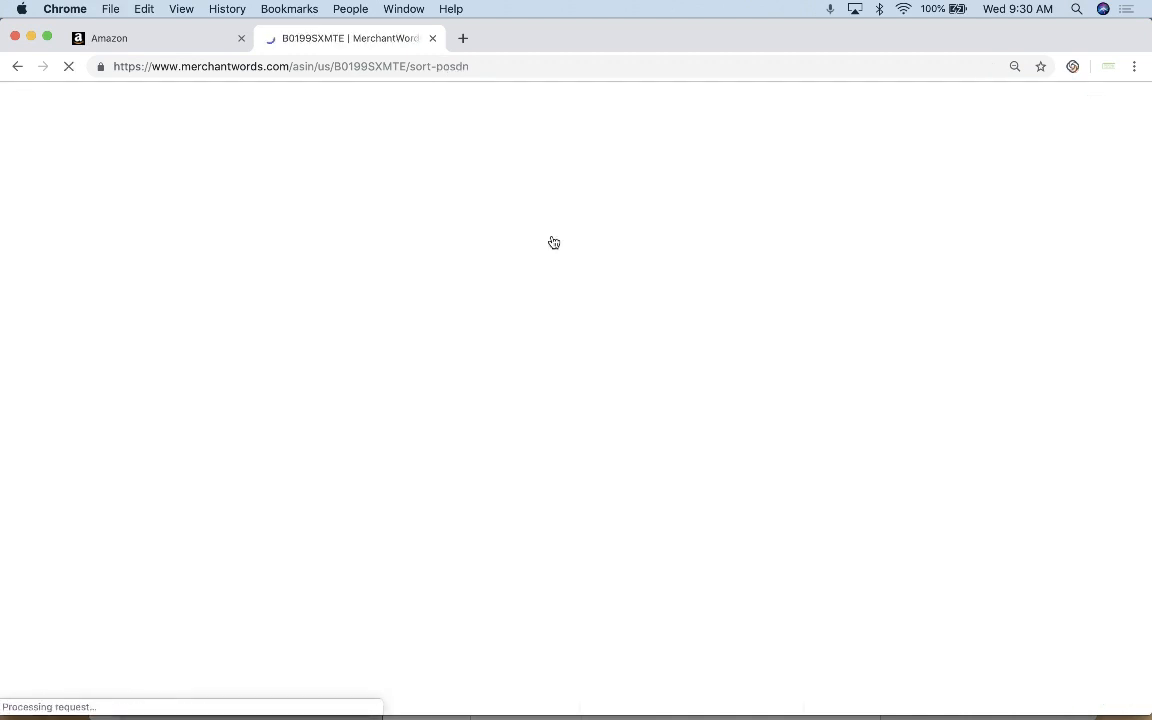
pyautogui.scroll(-2, 548, 242)
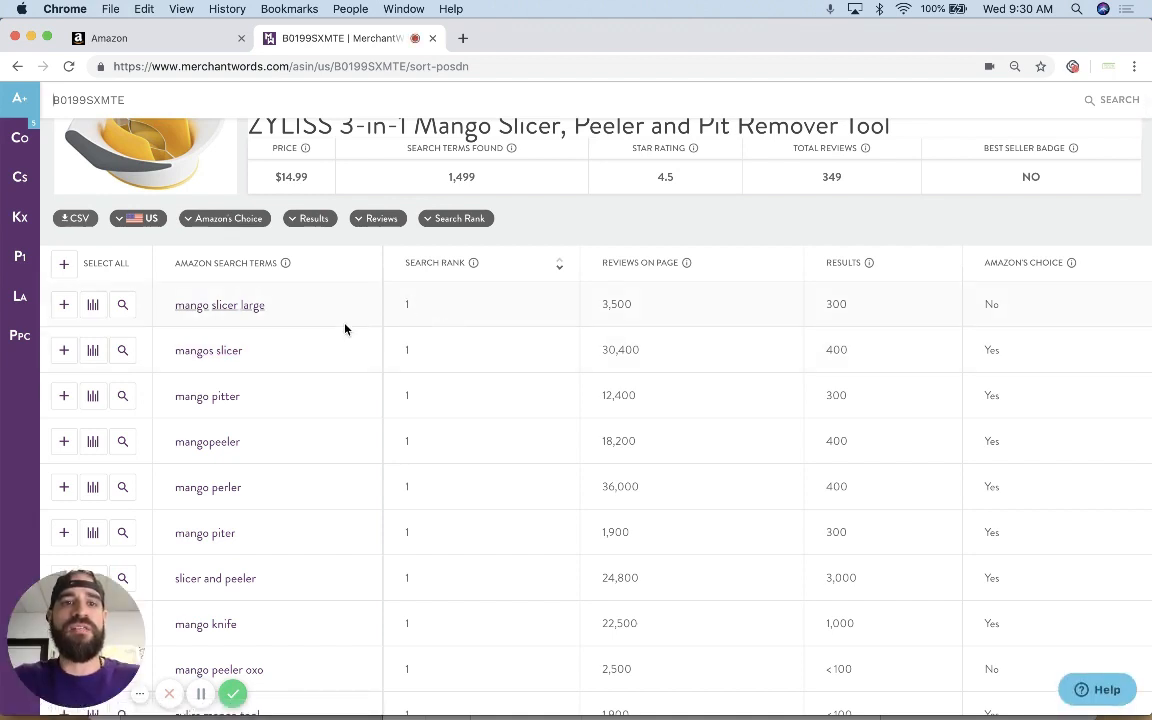
pyautogui.scroll(-10, 345, 329)
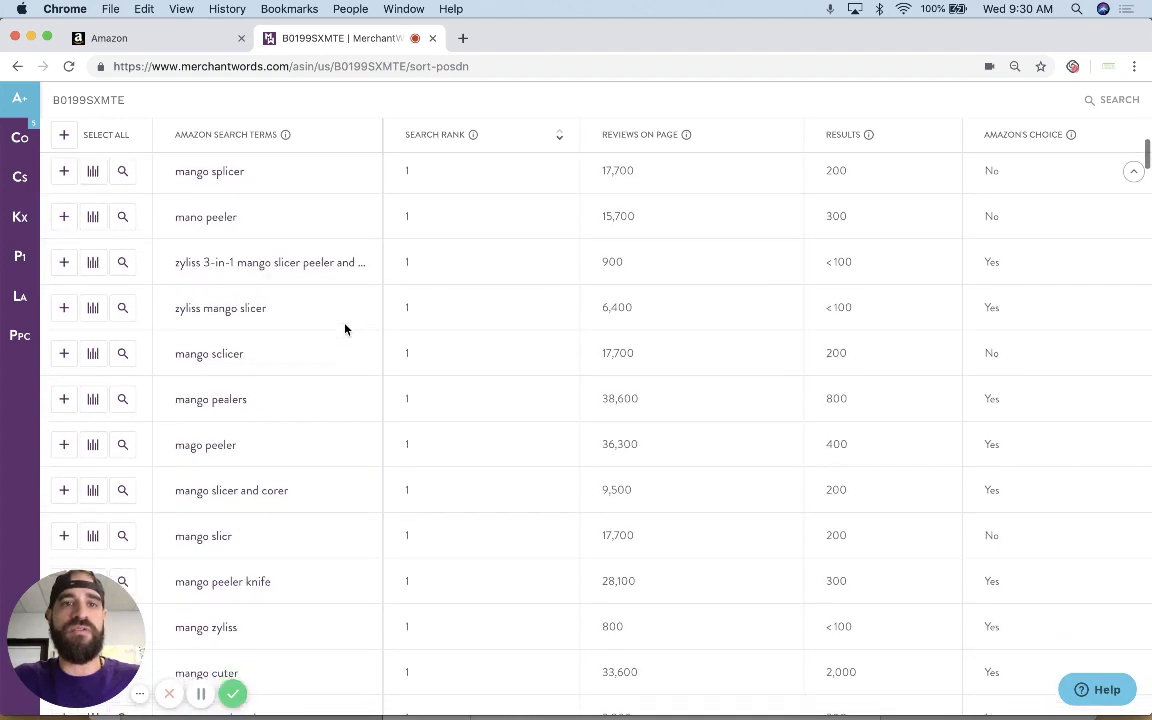
pyautogui.scroll(-10, 345, 329)
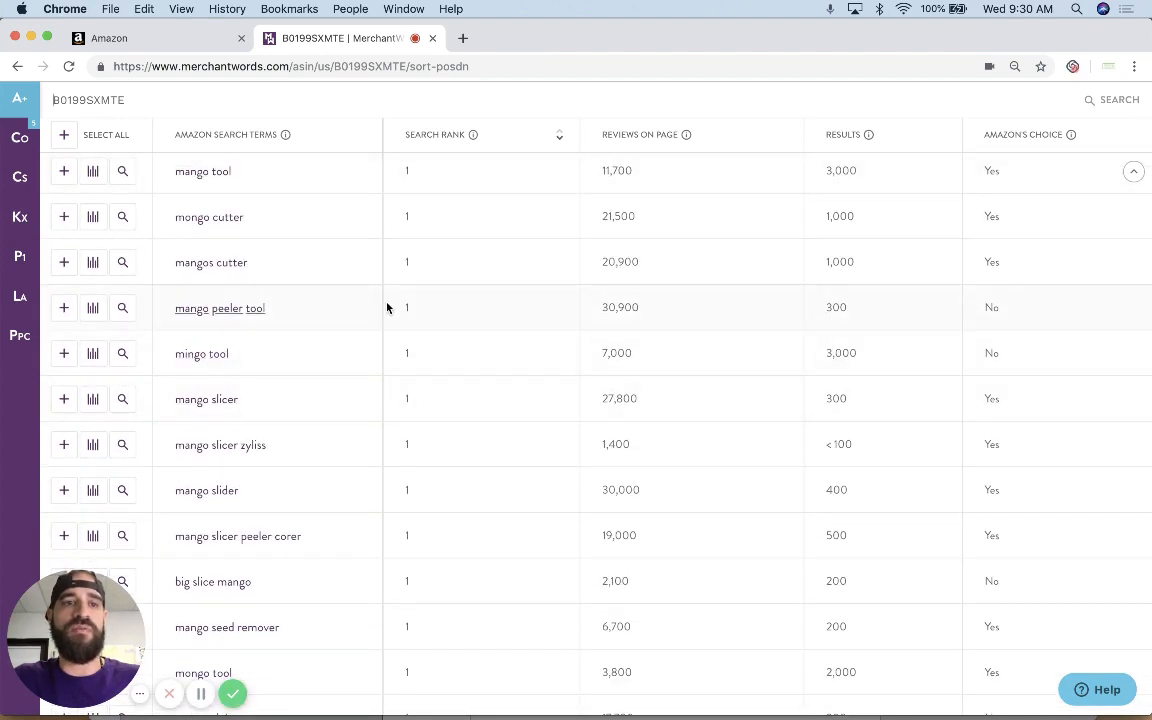
pyautogui.scroll(-15, 387, 308)
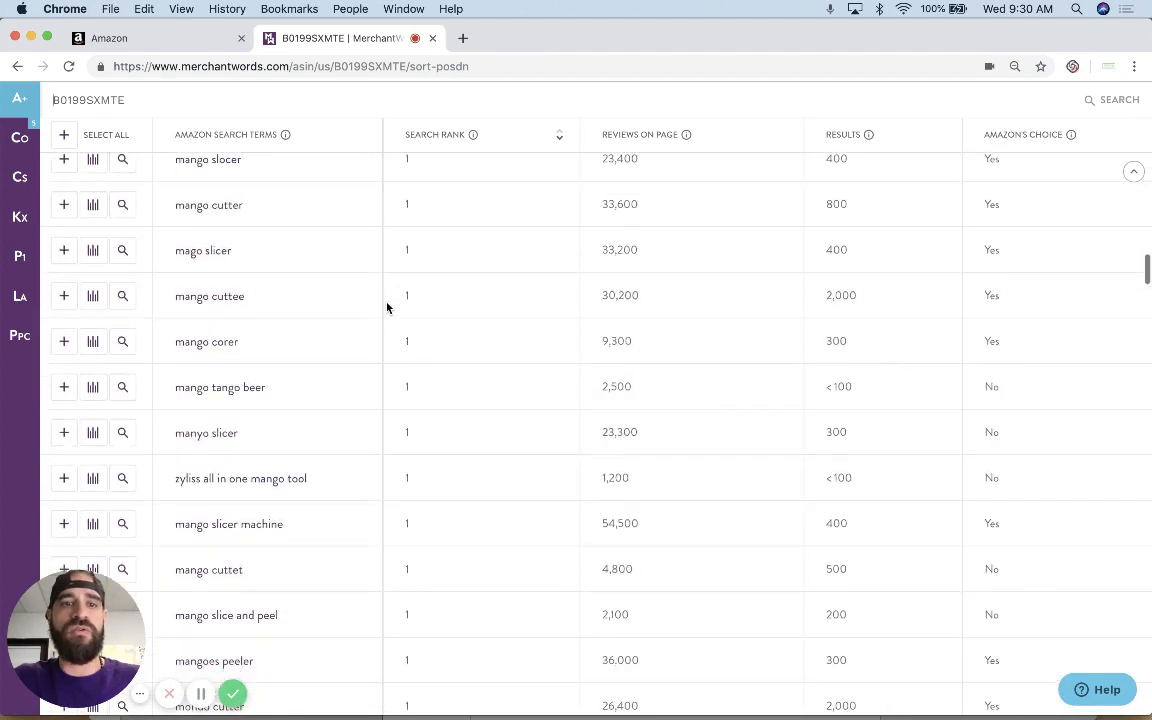
# Examine the competitor's search terms at ranks 1 and 2, comparing reviews on page, results and Amazon's Choice status.
pyautogui.scroll(-15, 387, 308)
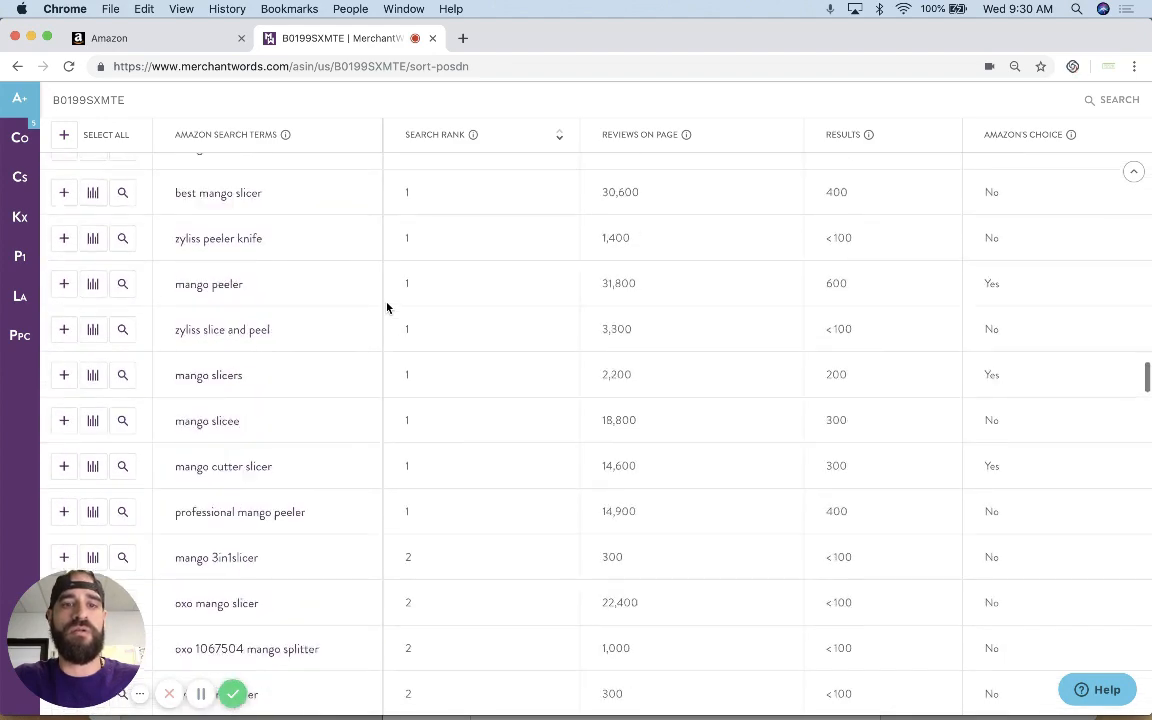
pyautogui.scroll(-10, 387, 308)
pyautogui.scroll(8, 387, 308)
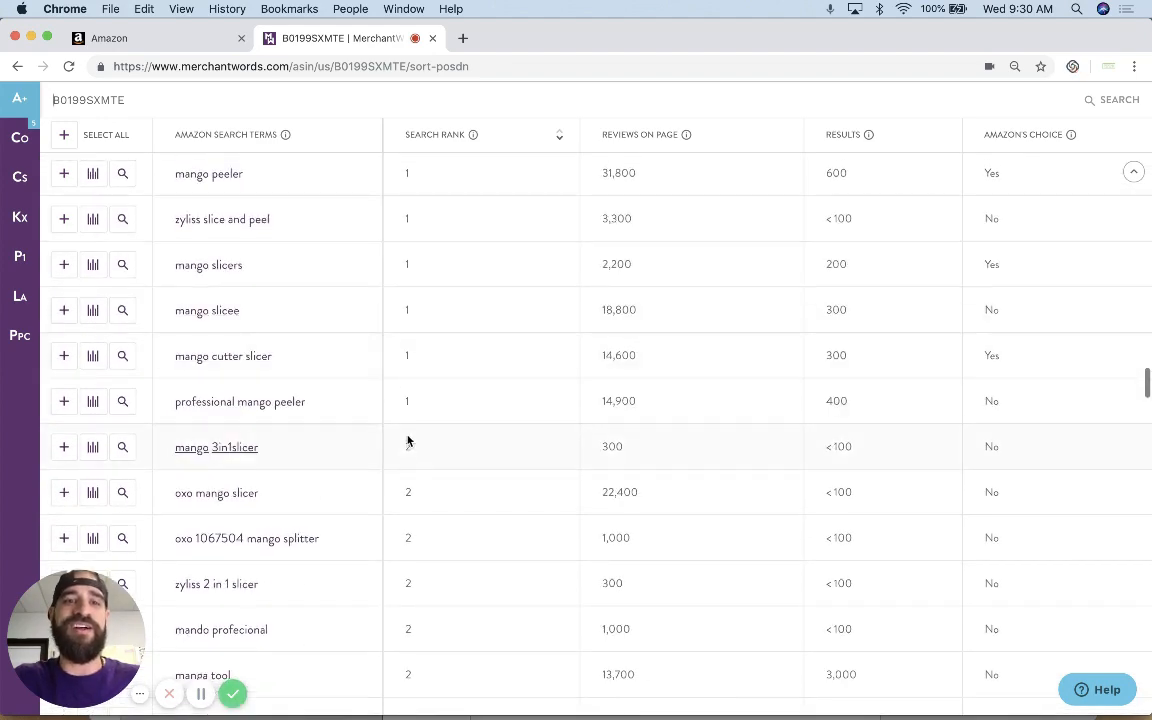
pyautogui.scroll(6, 424, 543)
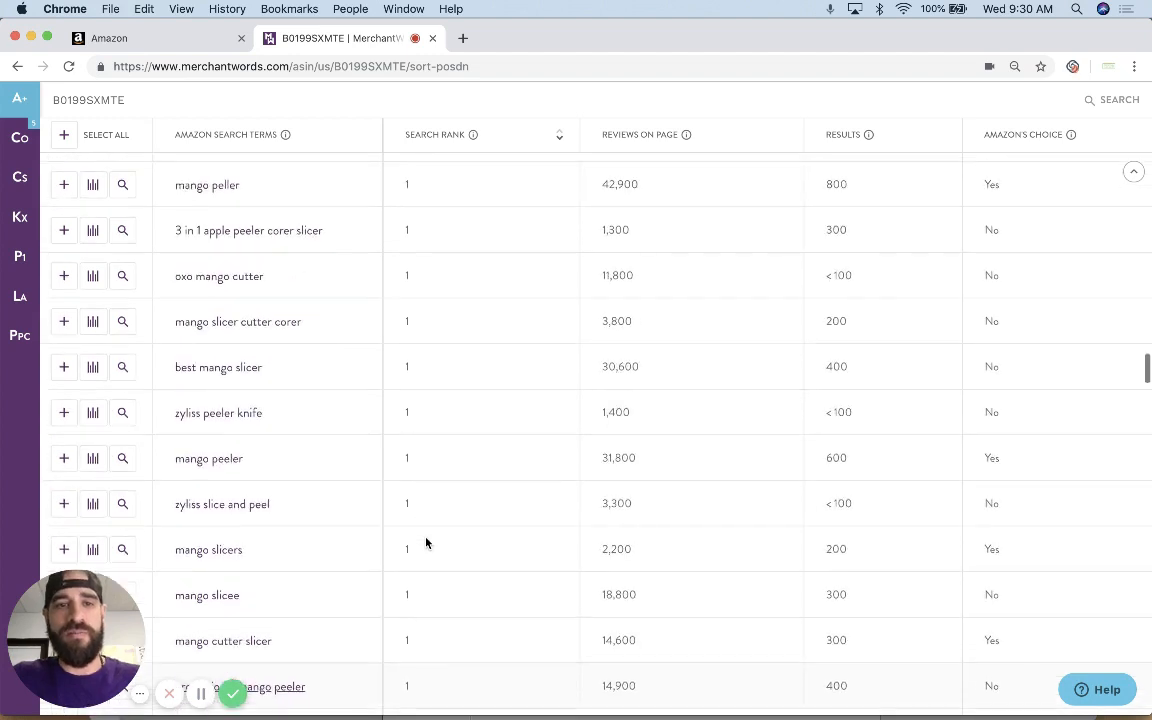
pyautogui.scroll(1, 426, 543)
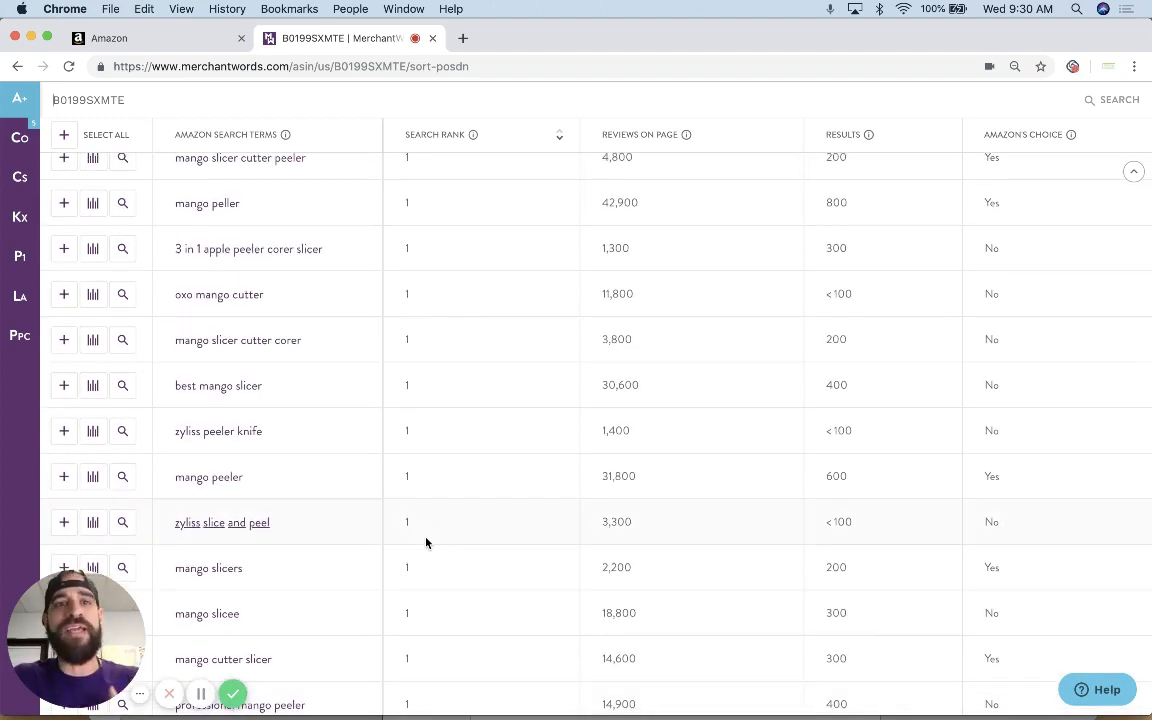
pyautogui.scroll(3, 426, 543)
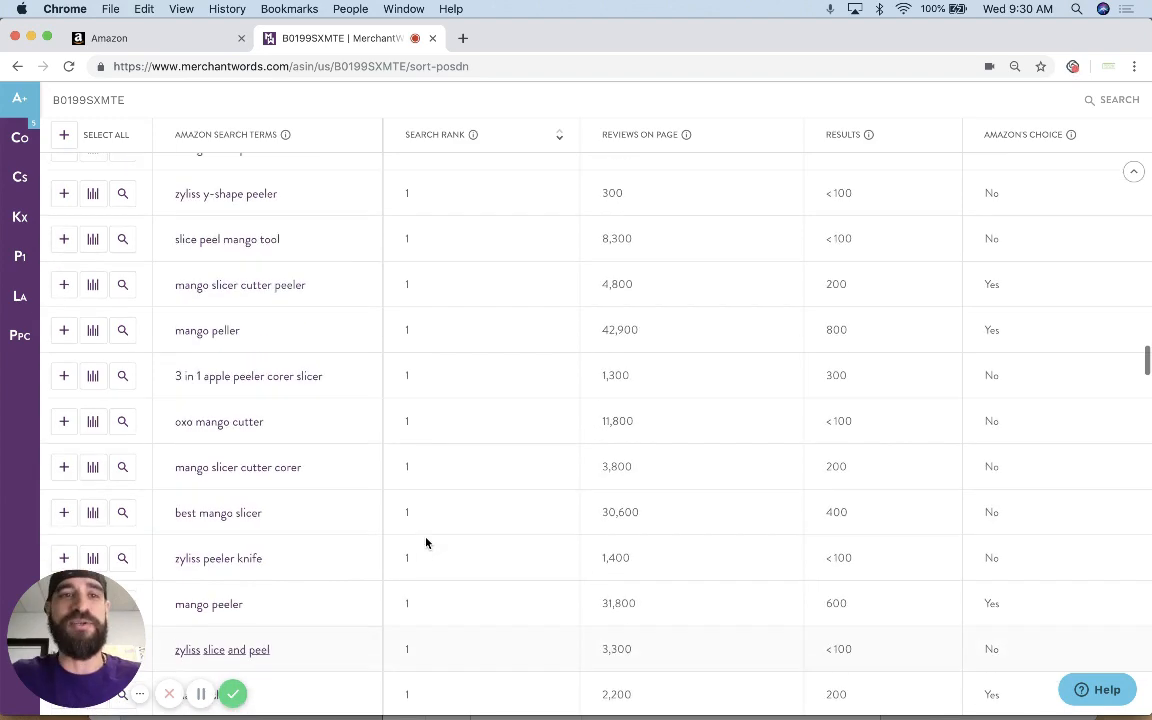
pyautogui.scroll(5, 443, 477)
pyautogui.scroll(20, 444, 478)
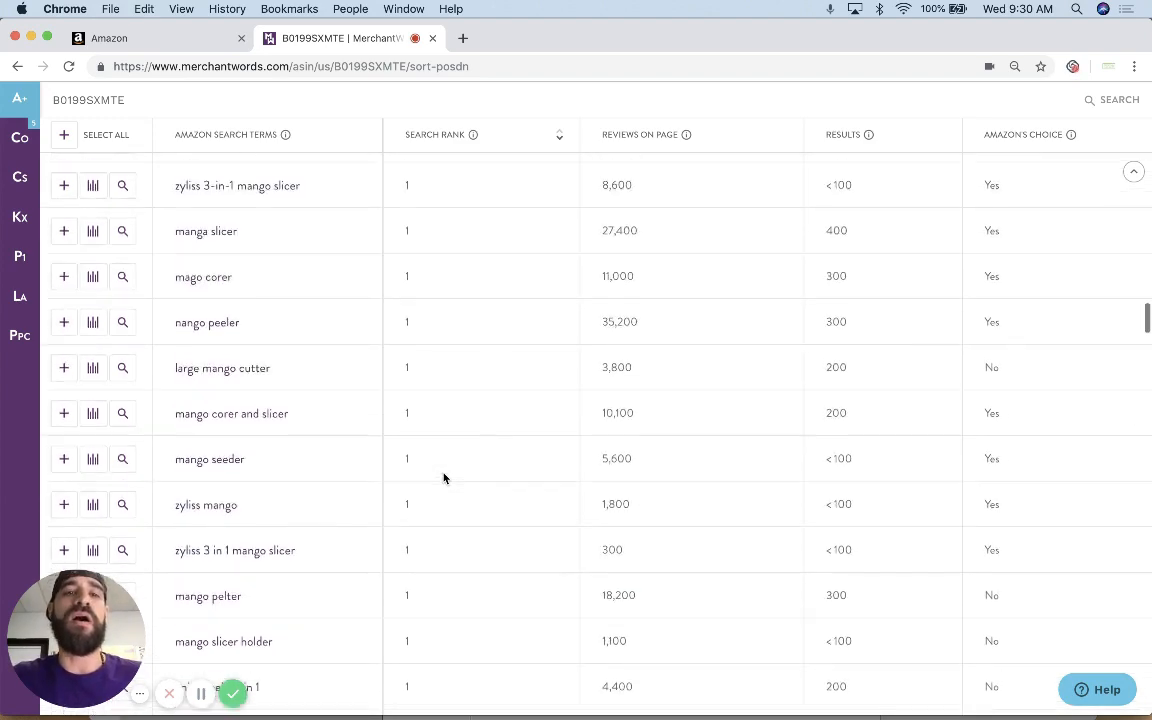
pyautogui.scroll(20, 444, 478)
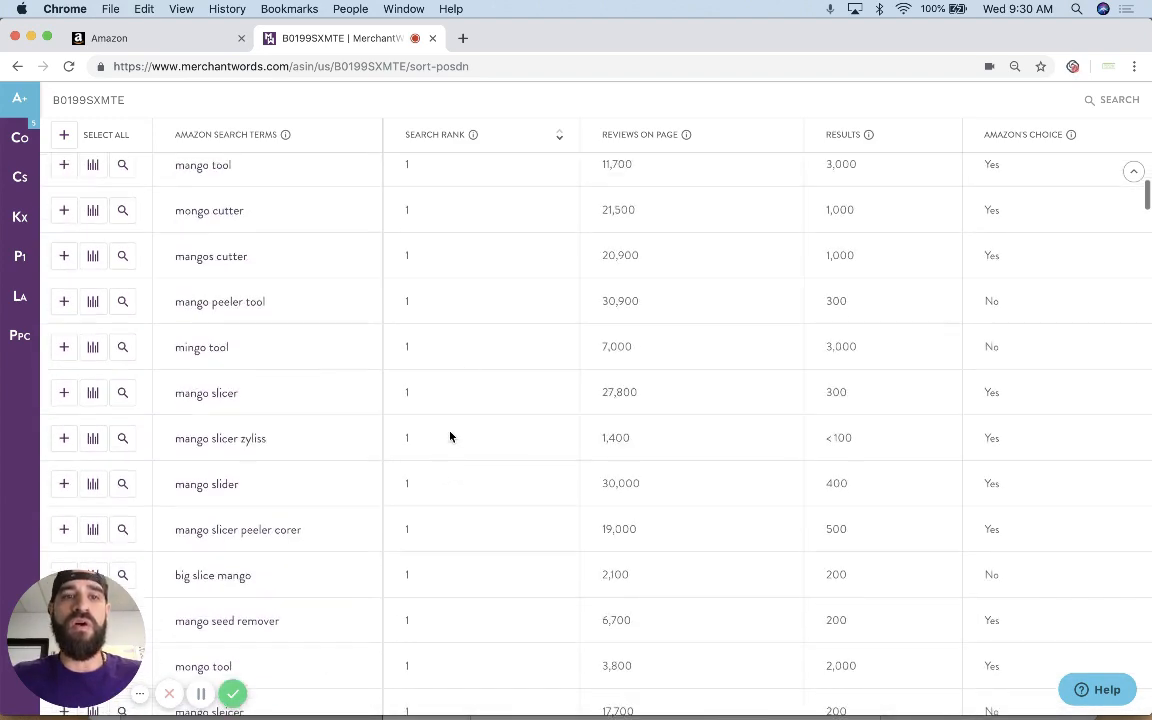
pyautogui.scroll(15, 463, 355)
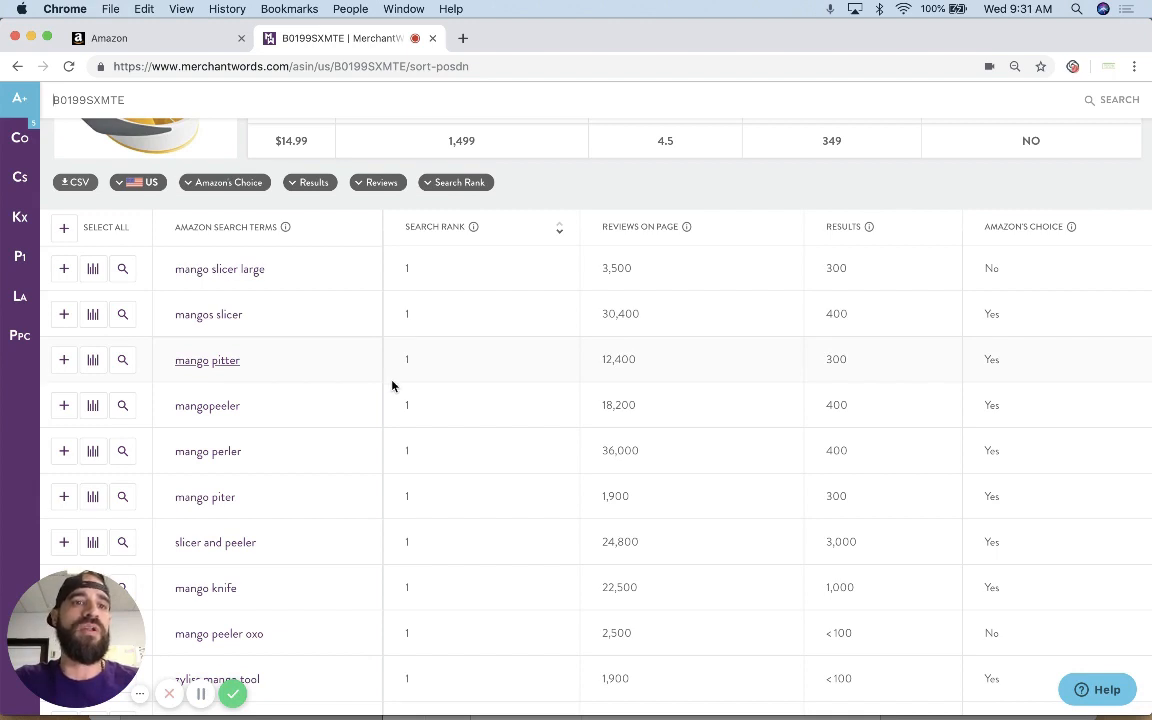
pyautogui.scroll(-1, 392, 386)
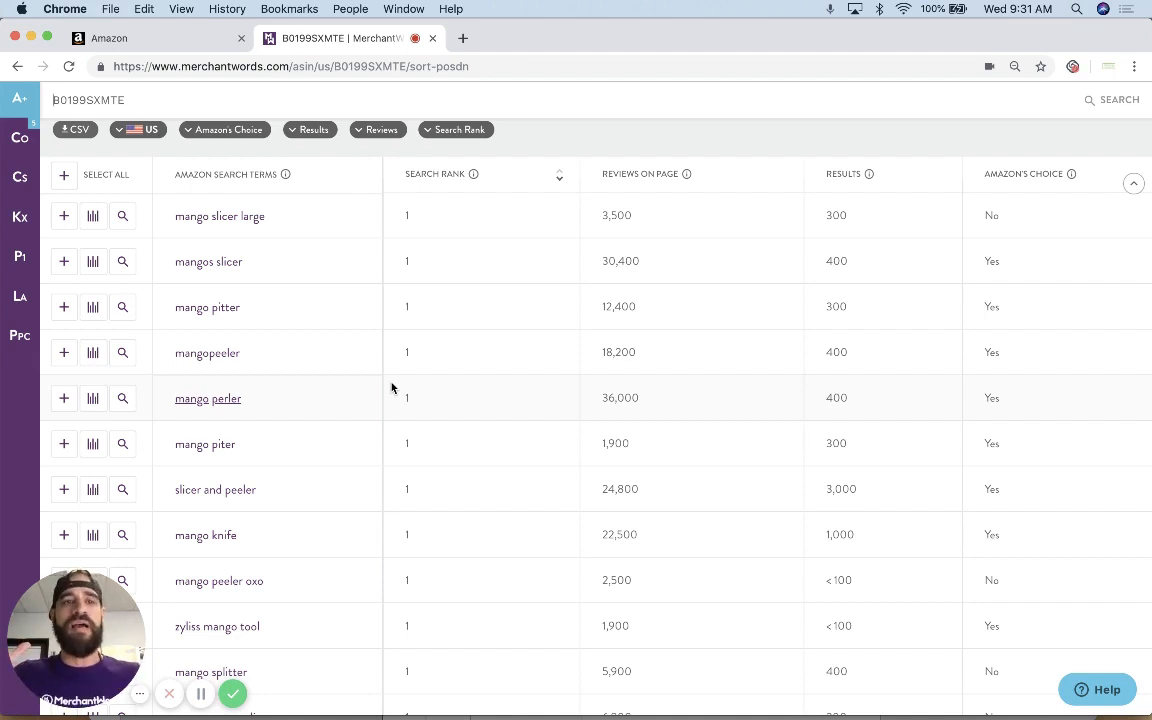
pyautogui.scroll(-1, 392, 387)
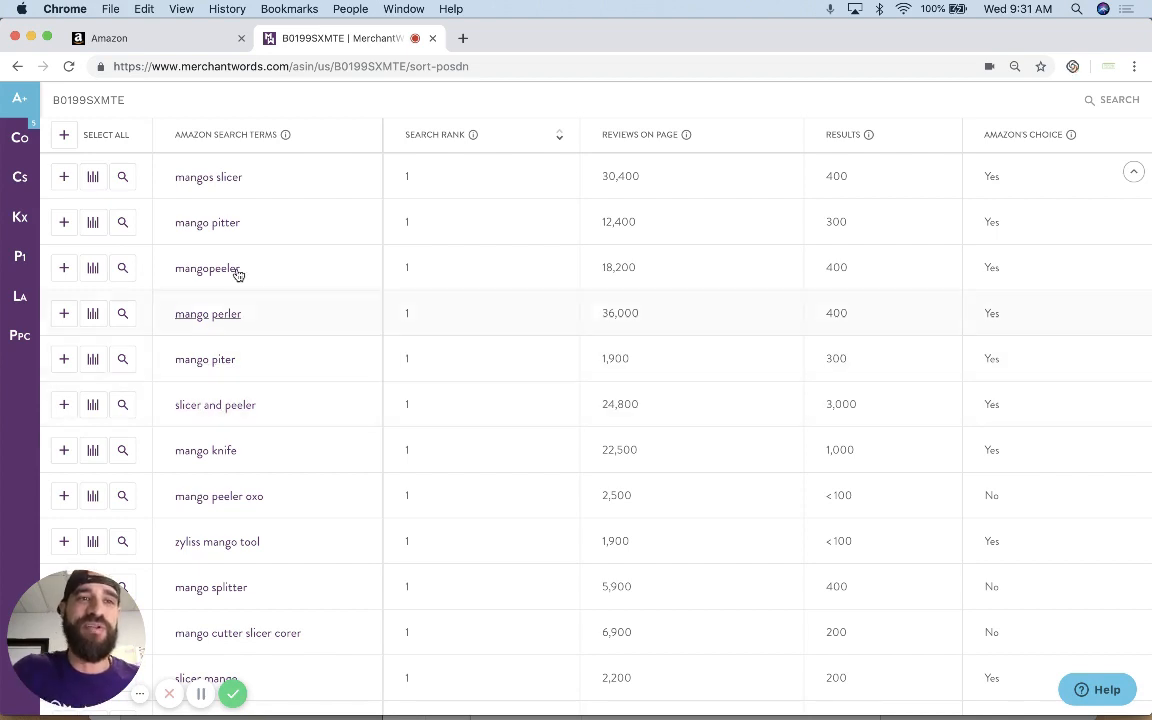
# Add the terms mango slicer large, mangos slicer, mango pitter and mangopeeler to the existing collection "Mango Slicer - PPC High Volume".
pyautogui.click(68, 180)
pyautogui.click(72, 219)
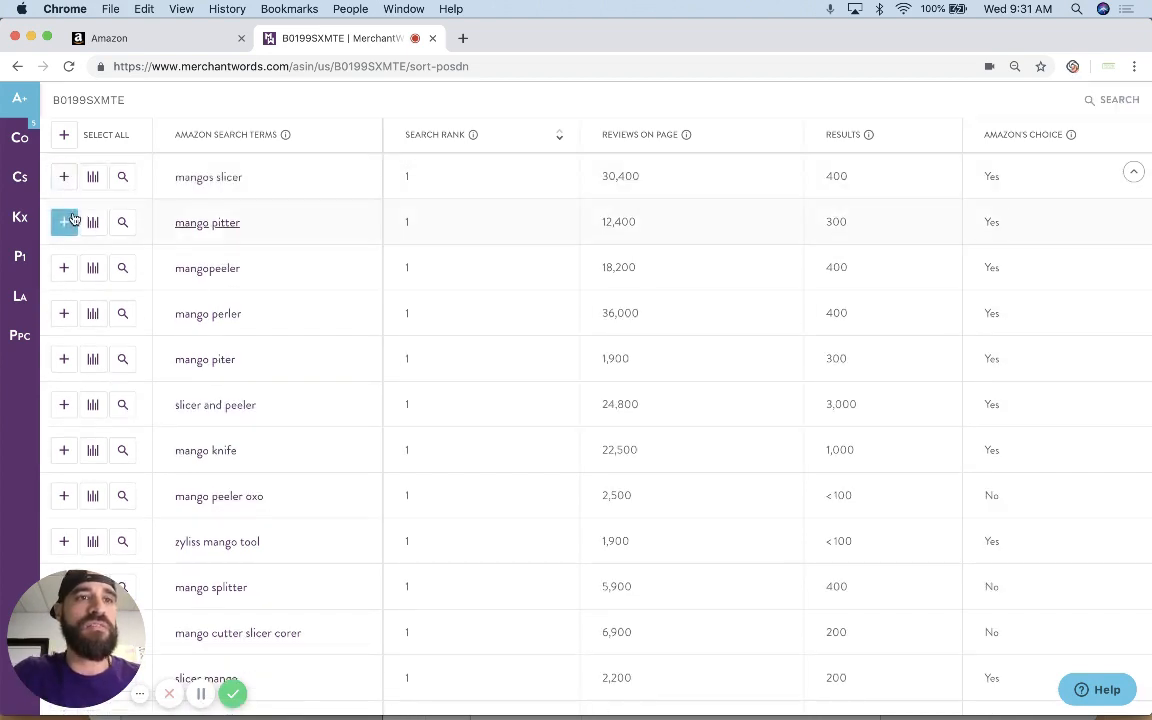
pyautogui.click(65, 181)
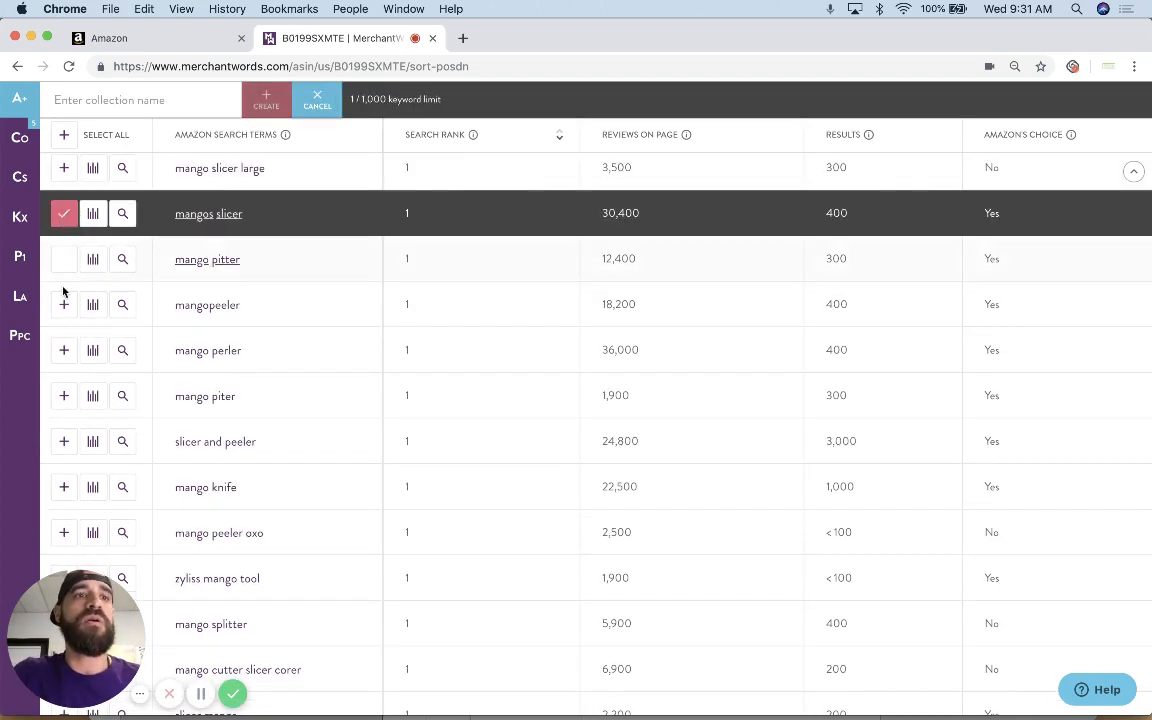
pyautogui.scroll(3, 62, 290)
pyautogui.click(63, 347)
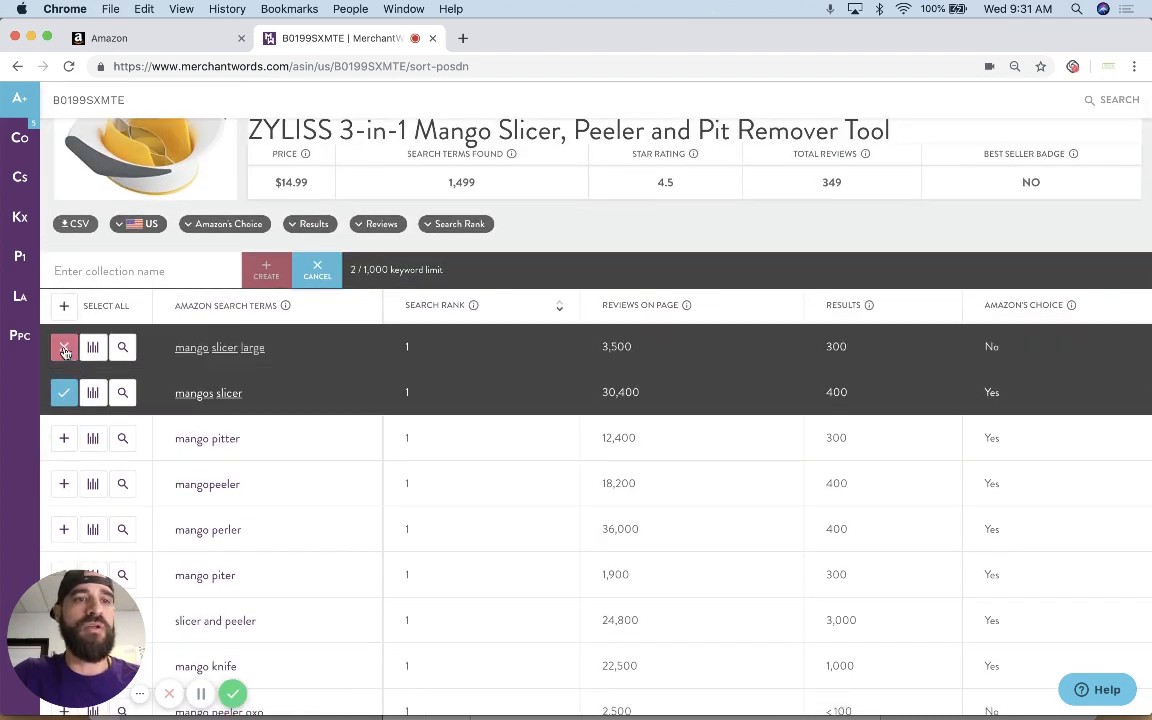
pyautogui.click(63, 438)
pyautogui.click(63, 484)
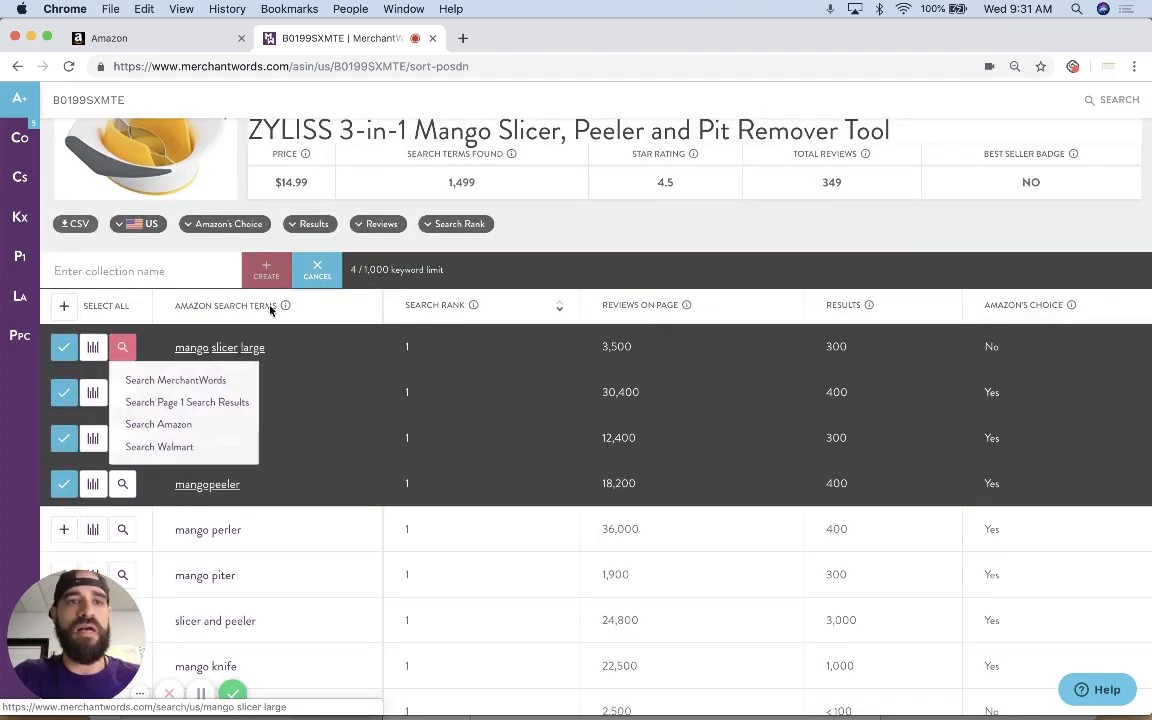
pyautogui.click(178, 271)
pyautogui.click(159, 425)
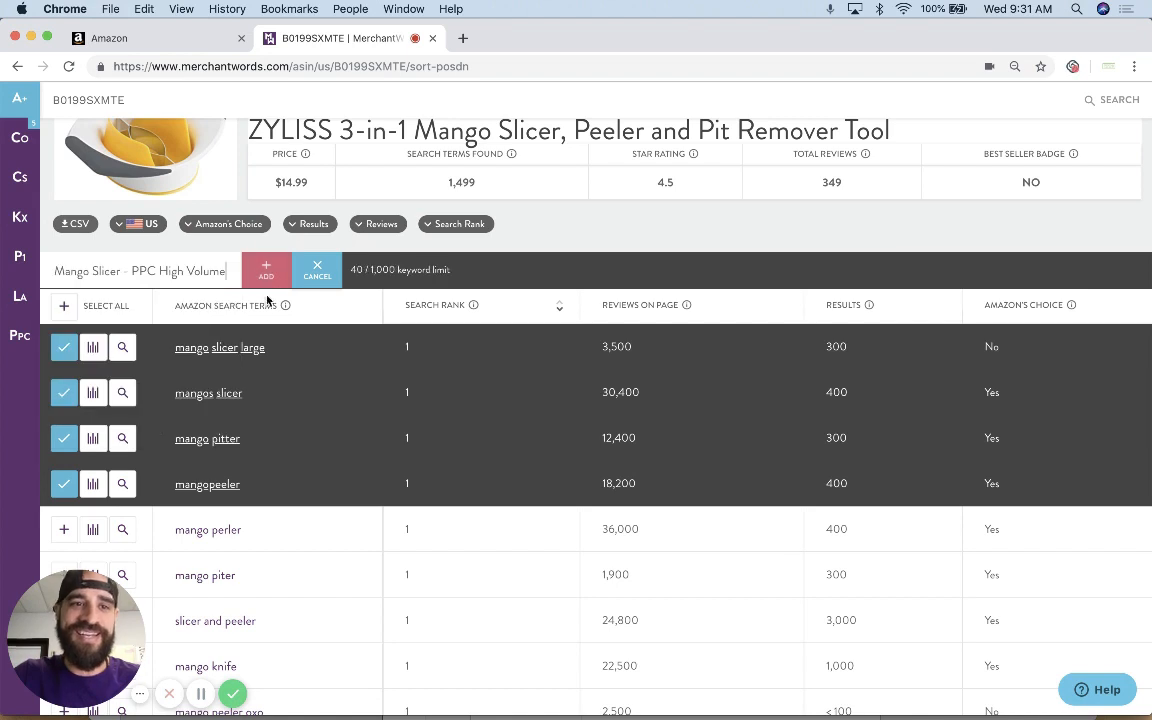
pyautogui.click(267, 270)
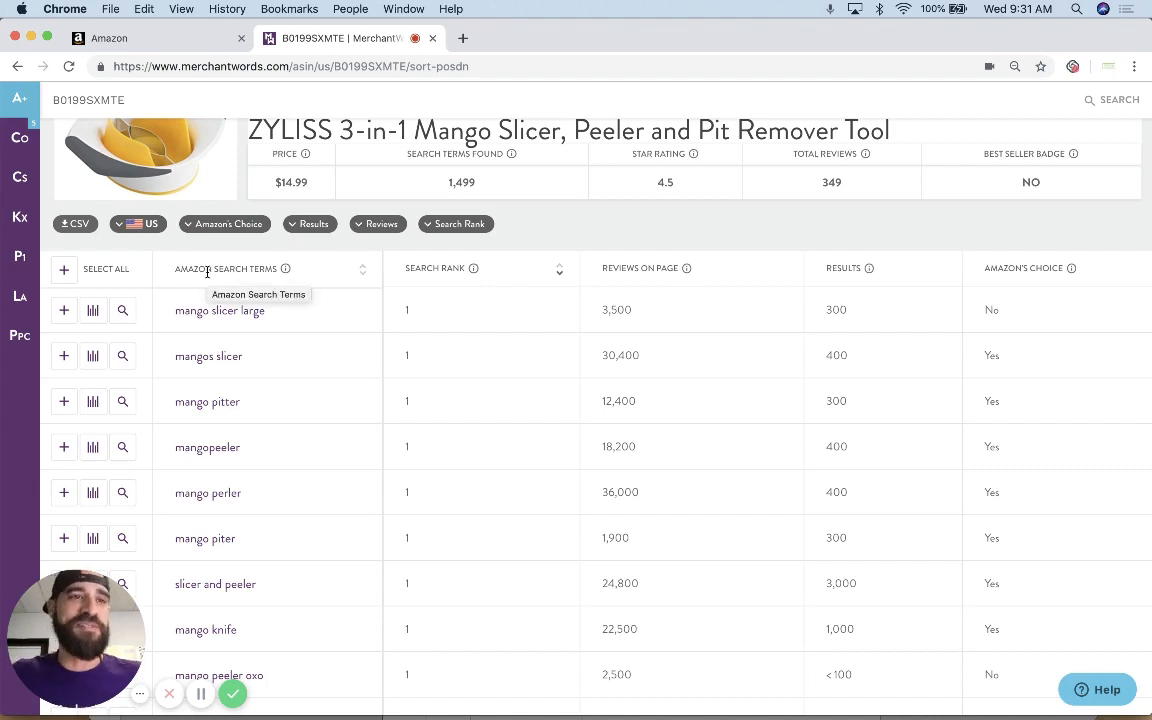
# Open the saved collection "Mango Slicer - PPC High Volume" and look over its collected keywords and search volumes.
pyautogui.scroll(2, 188, 240)
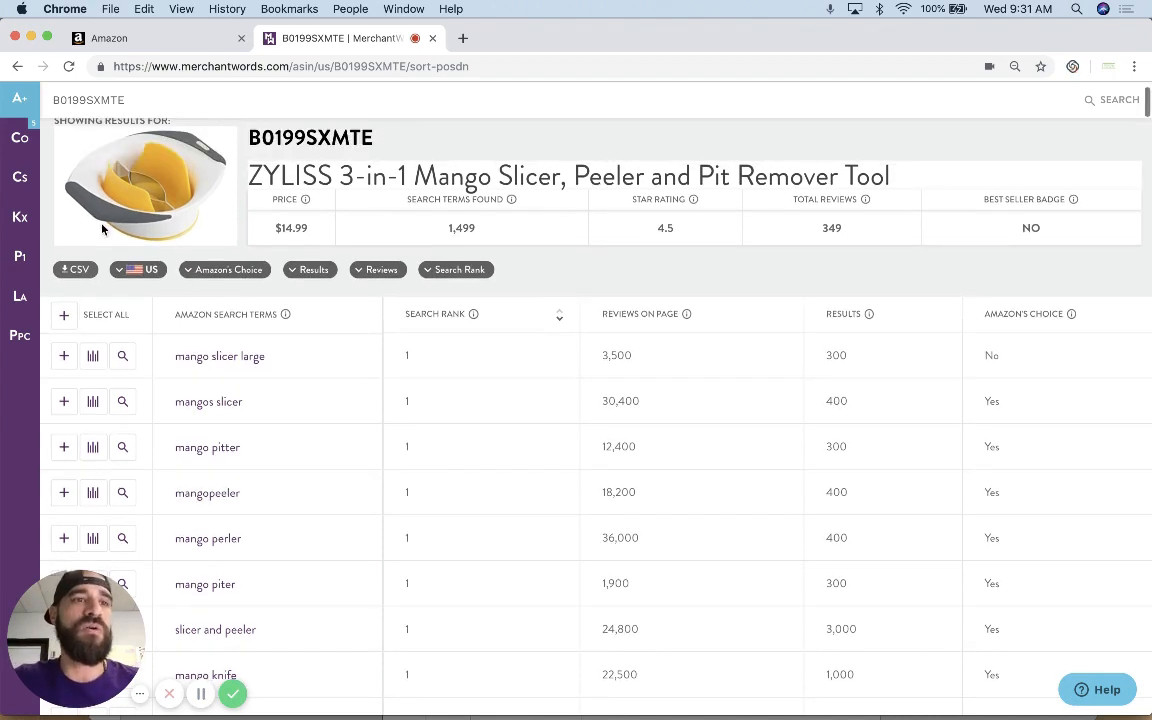
pyautogui.click(25, 140)
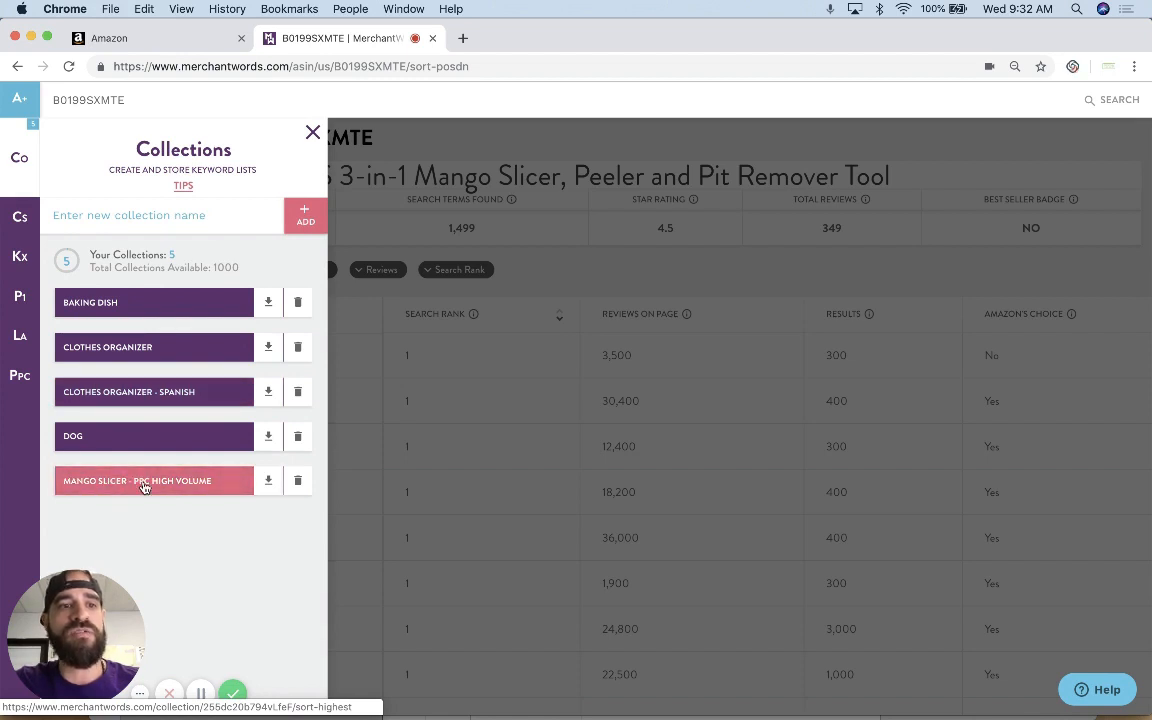
pyautogui.click(241, 492)
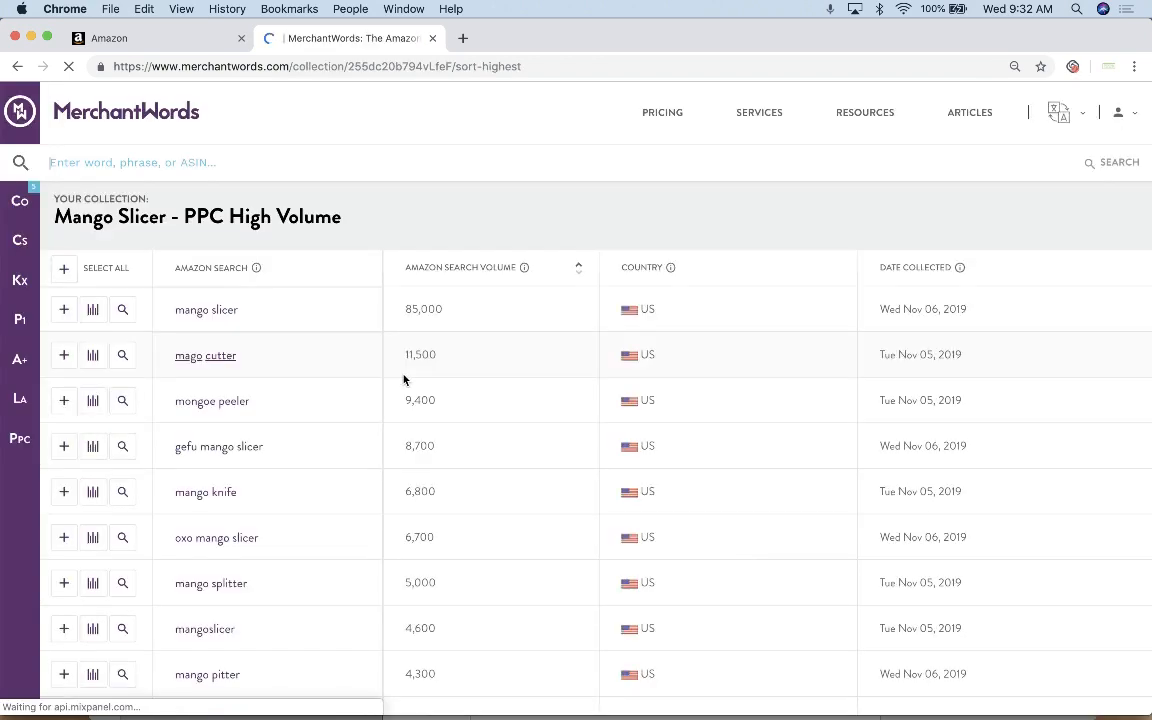
pyautogui.scroll(-10, 269, 355)
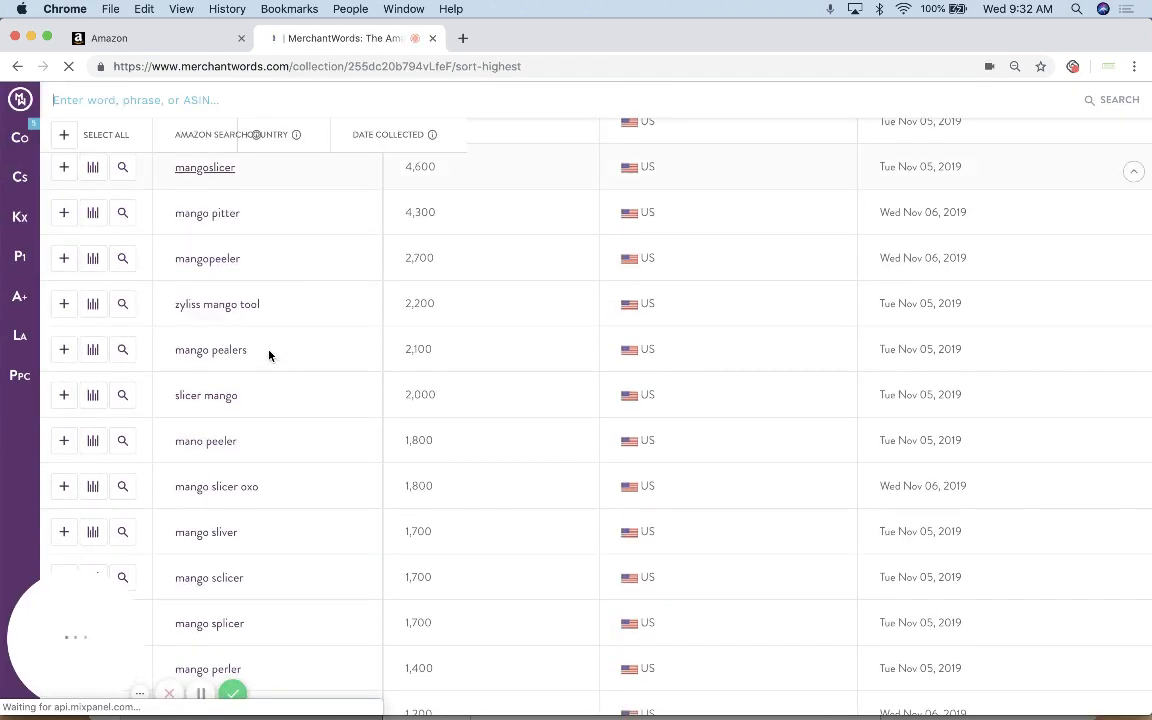
pyautogui.scroll(-5, 269, 355)
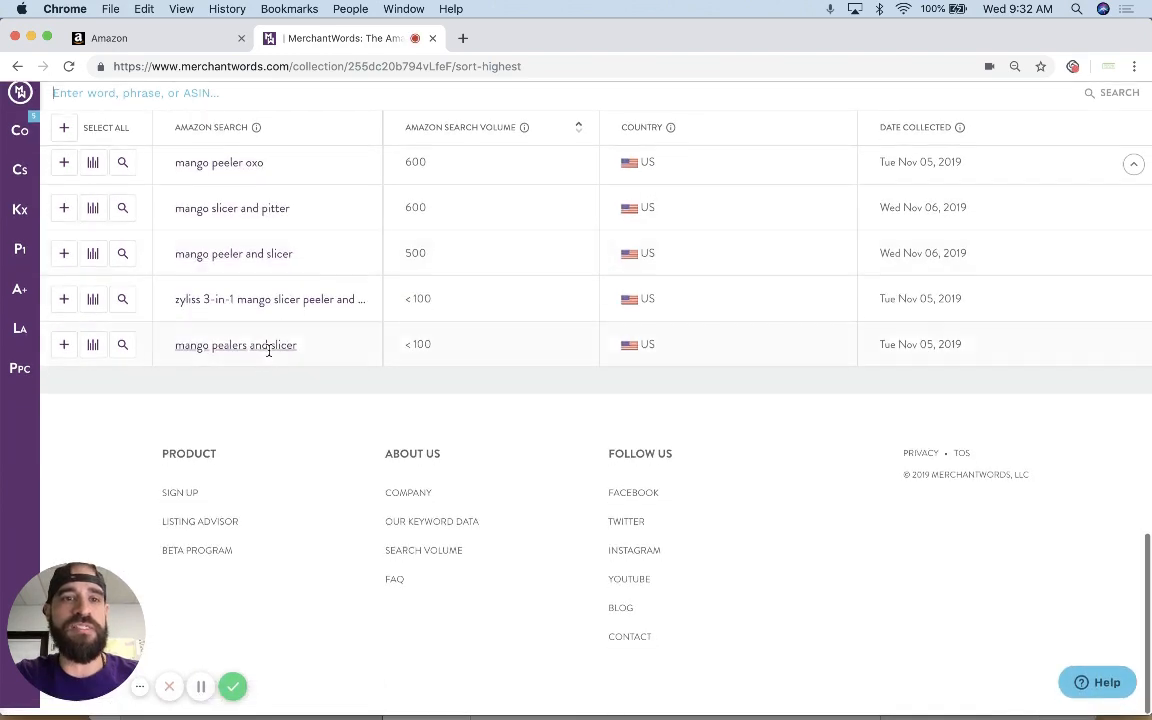
pyautogui.scroll(15, 270, 355)
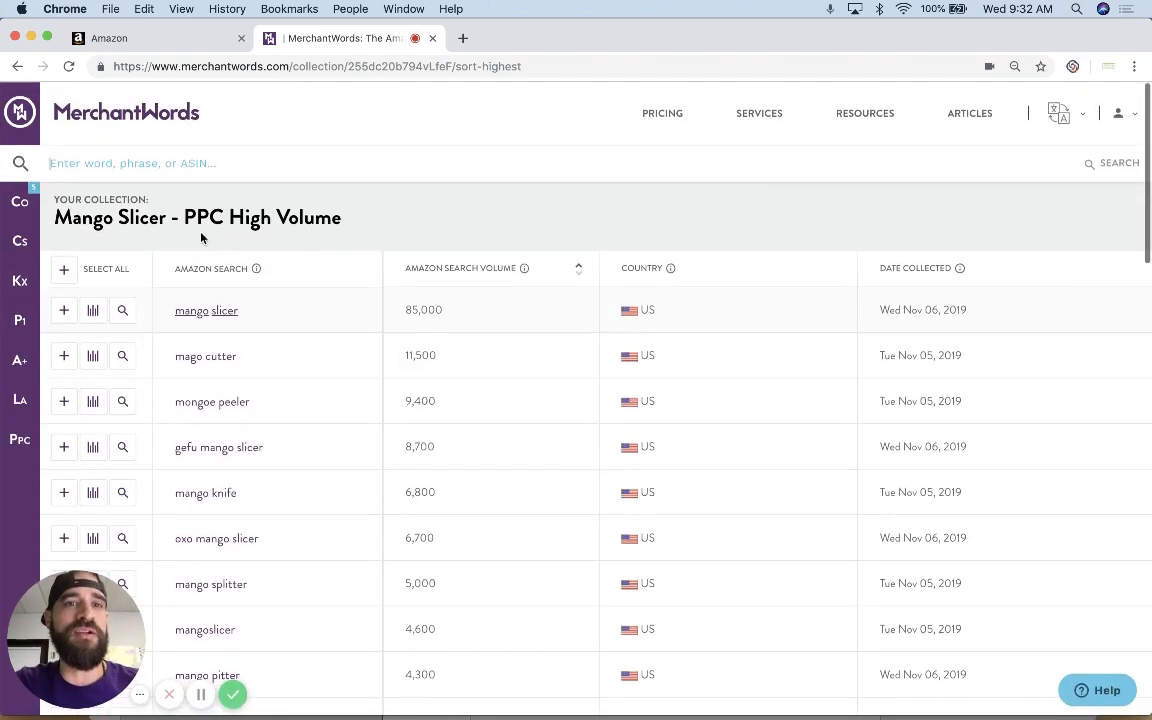
# Download the "Mango Slicer - PPC High Volume" collection as a CSV file and open it in Numbers to review the keyword table.
pyautogui.click(19, 201)
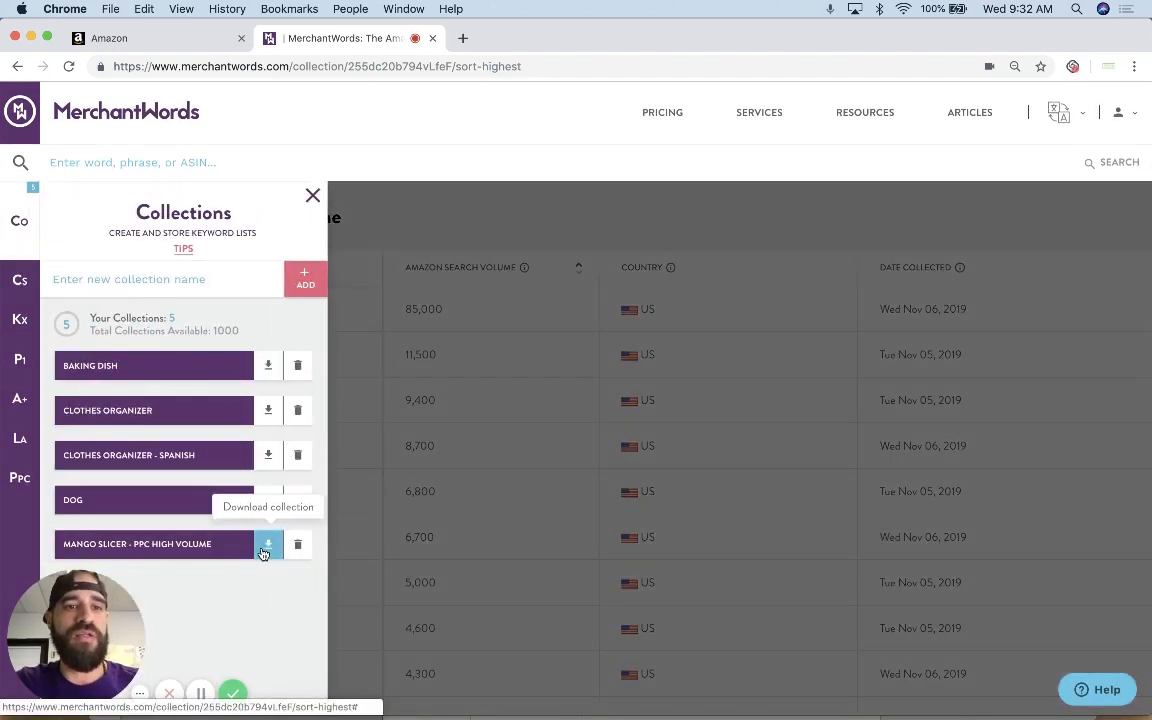
pyautogui.click(266, 550)
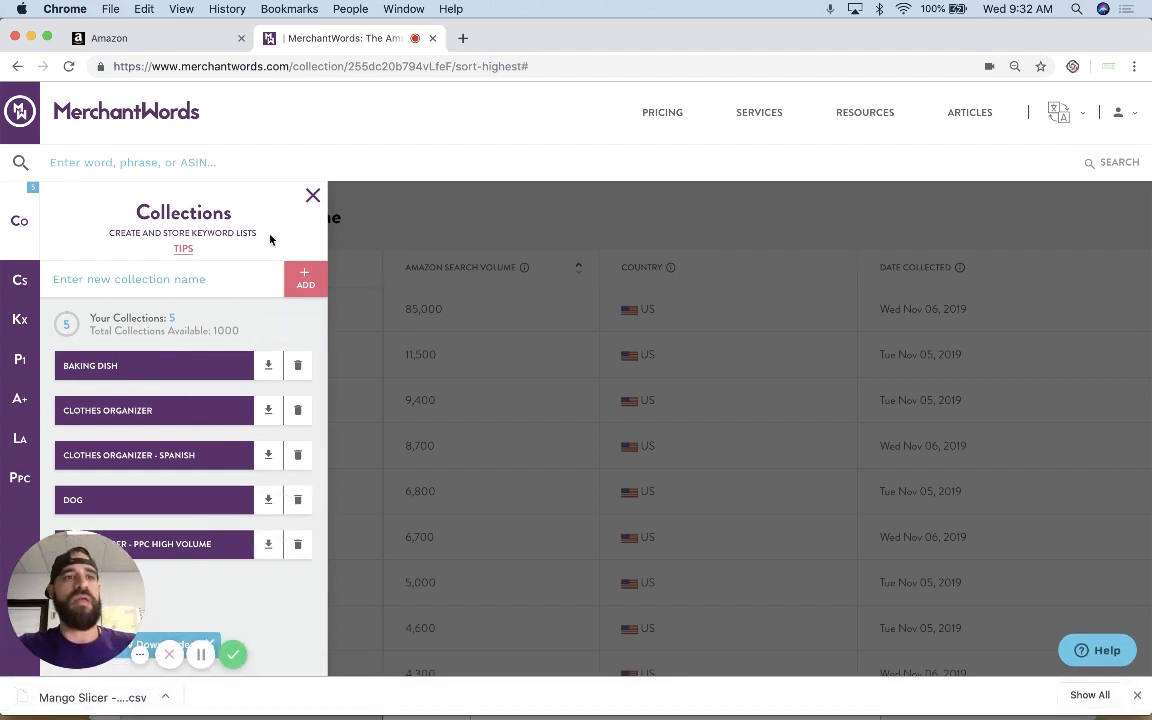
pyautogui.click(128, 698)
pyautogui.scroll(-2, 385, 315)
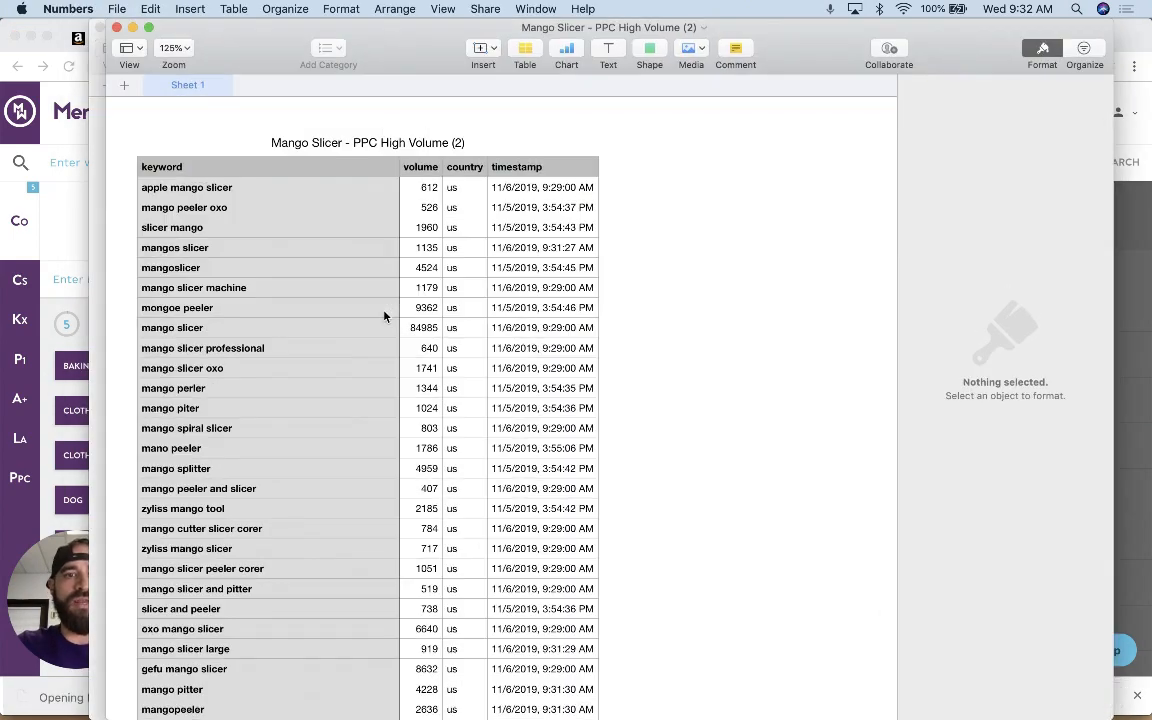
pyautogui.moveTo(300, 35); pyautogui.dragTo(270, 36)
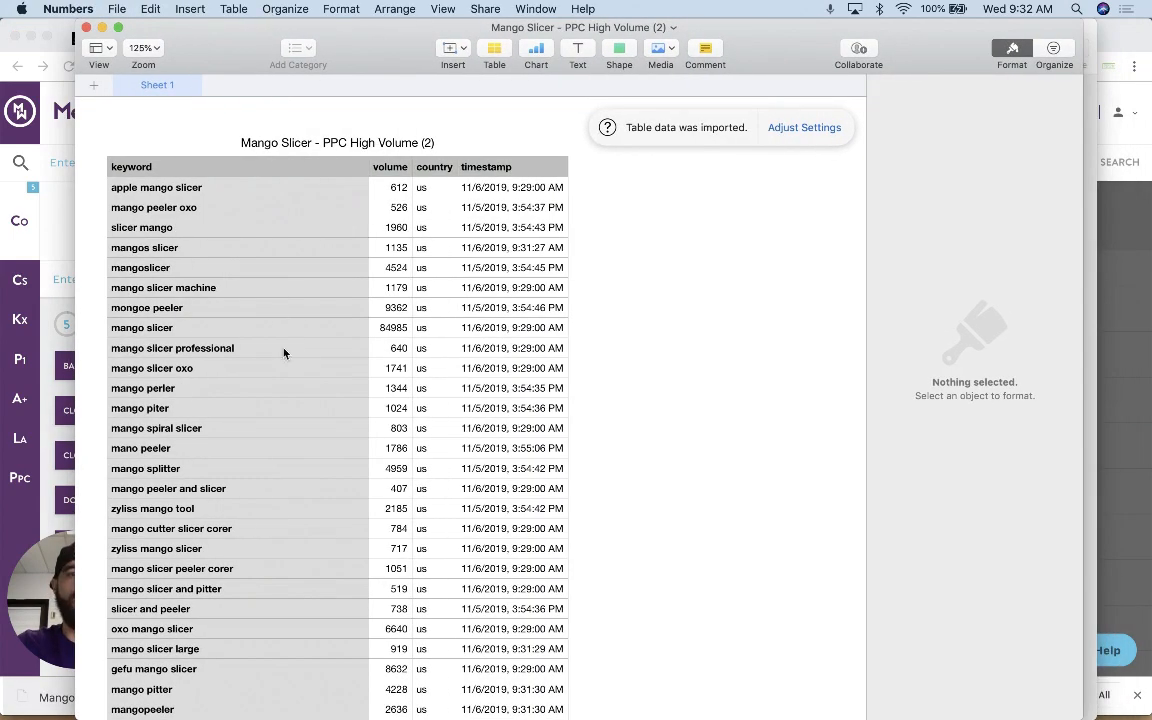
pyautogui.scroll(-10, 283, 352)
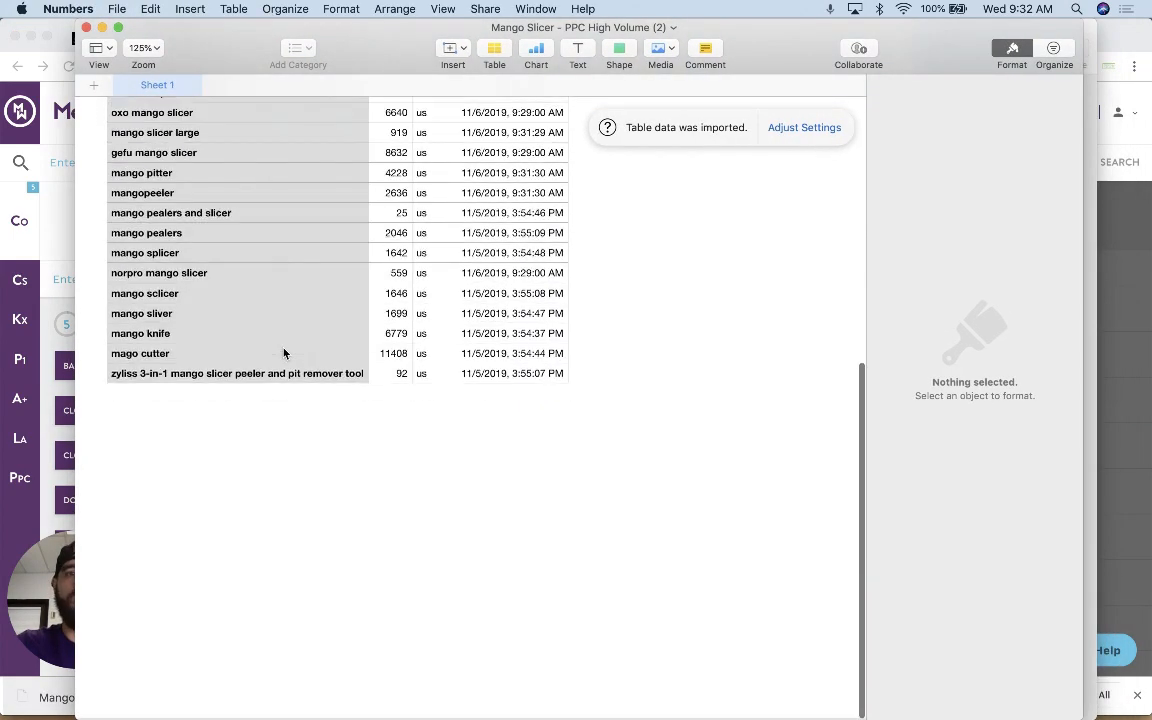
pyautogui.click(353, 378)
pyautogui.moveTo(352, 376); pyautogui.dragTo(300, 338)
pyautogui.click(335, 421)
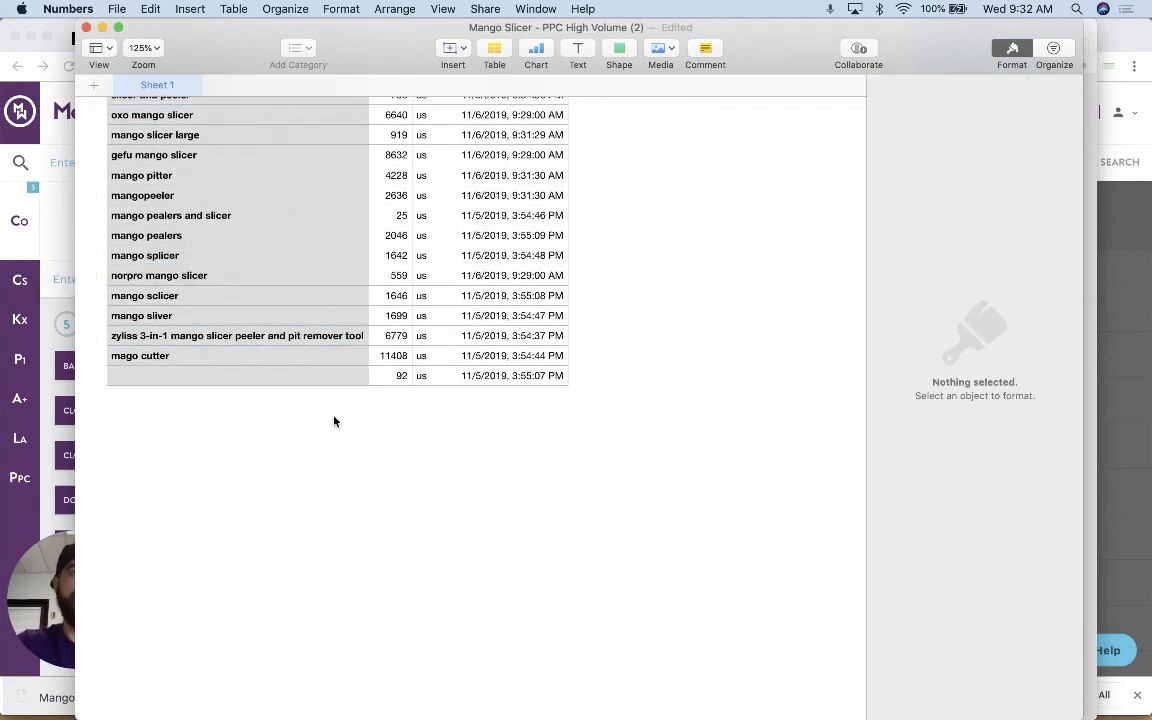
pyautogui.press('super+z')
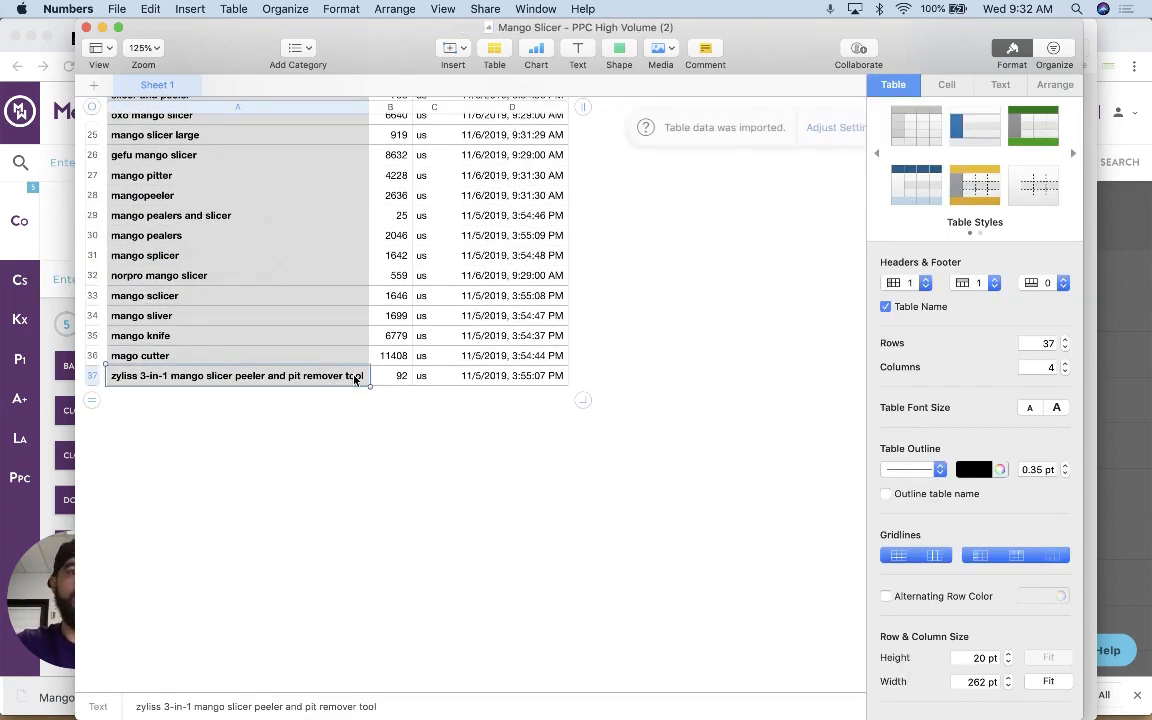
# Select all the keywords in the keyword column, from "zyliss 3-in-1 mango slicer peeler and pit remover tool" up to "apple mango slicer", excluding the header.
pyautogui.click(358, 405)
pyautogui.click(363, 376)
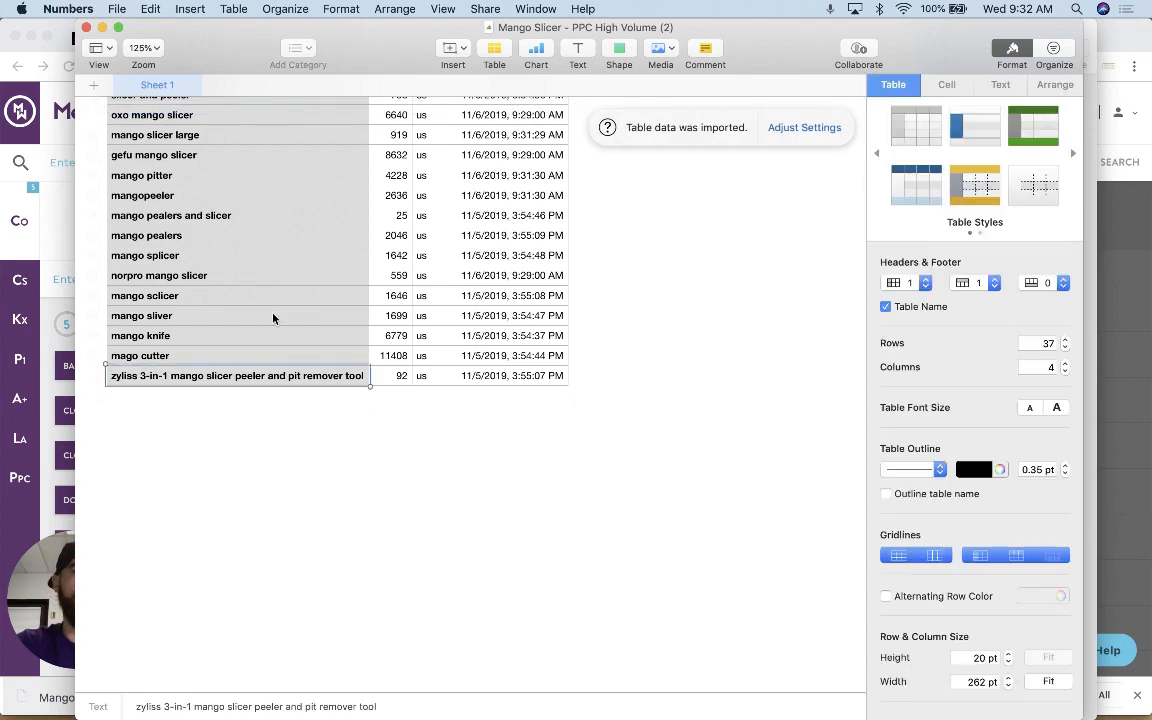
pyautogui.keyDown('shift'); pyautogui.click(236, 143); pyautogui.keyUp('shift')
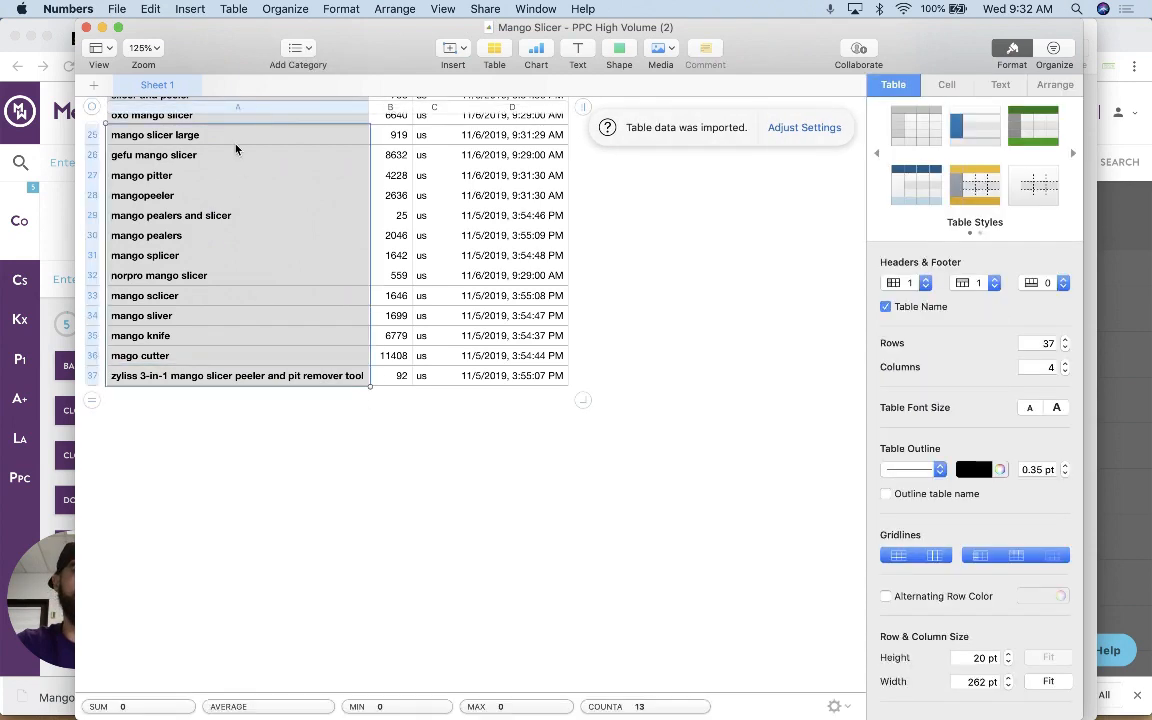
pyautogui.click(372, 405)
pyautogui.moveTo(362, 376); pyautogui.dragTo(164, 187)
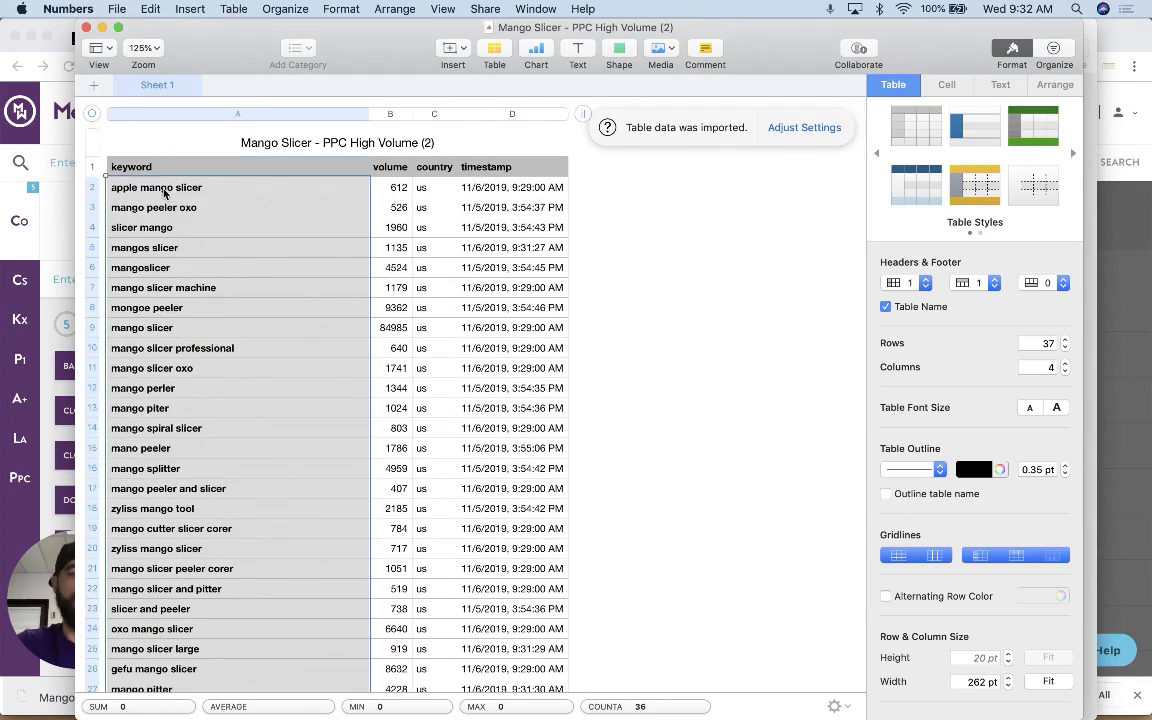
# Switch to Amazon Seller Central in Chrome and open the Campaign Manager.
pyautogui.click(58, 30)
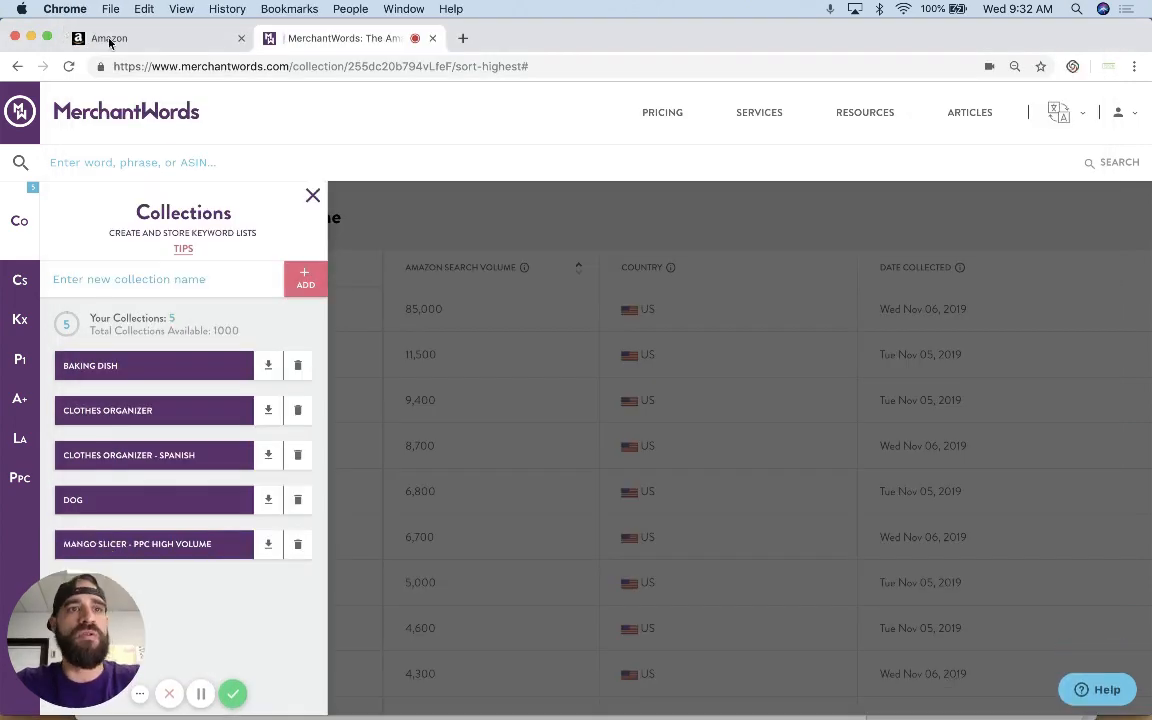
pyautogui.click(109, 40)
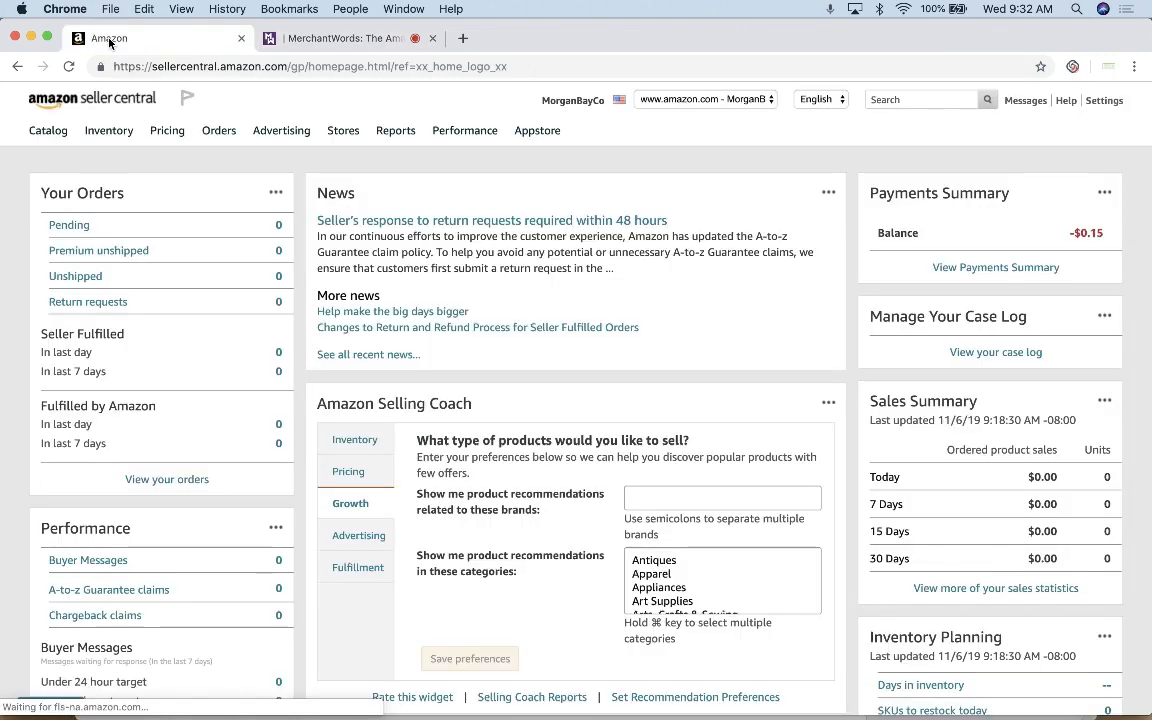
pyautogui.moveTo(282, 133)
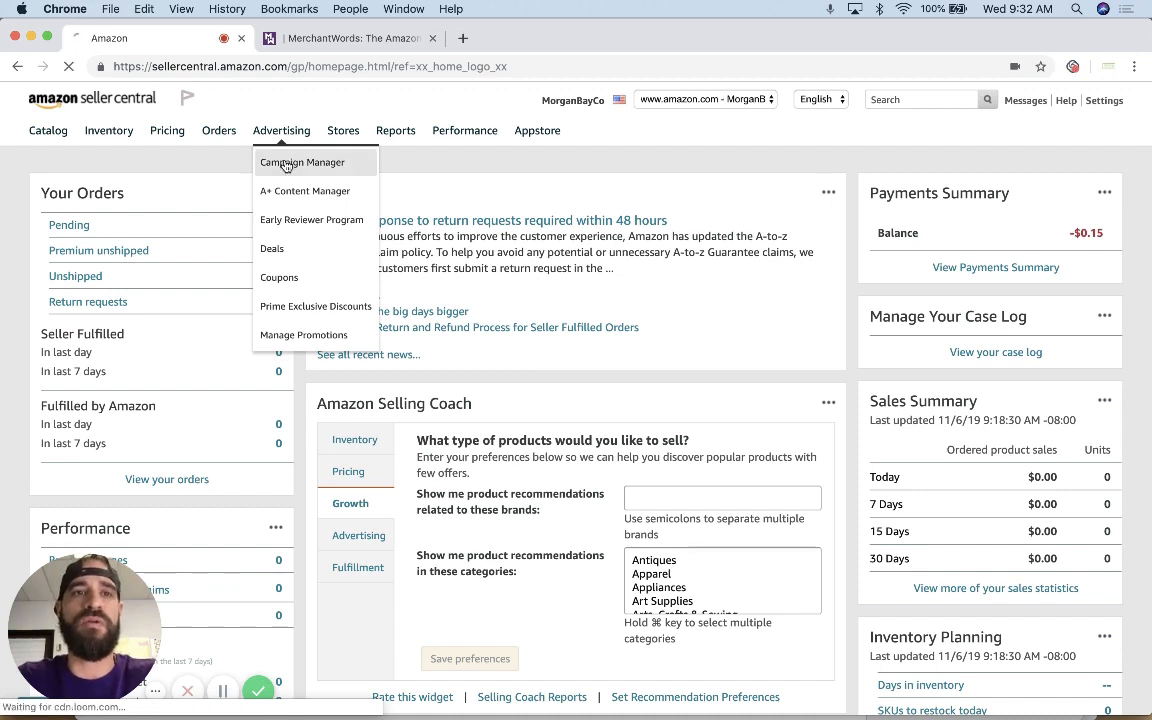
pyautogui.click(285, 165)
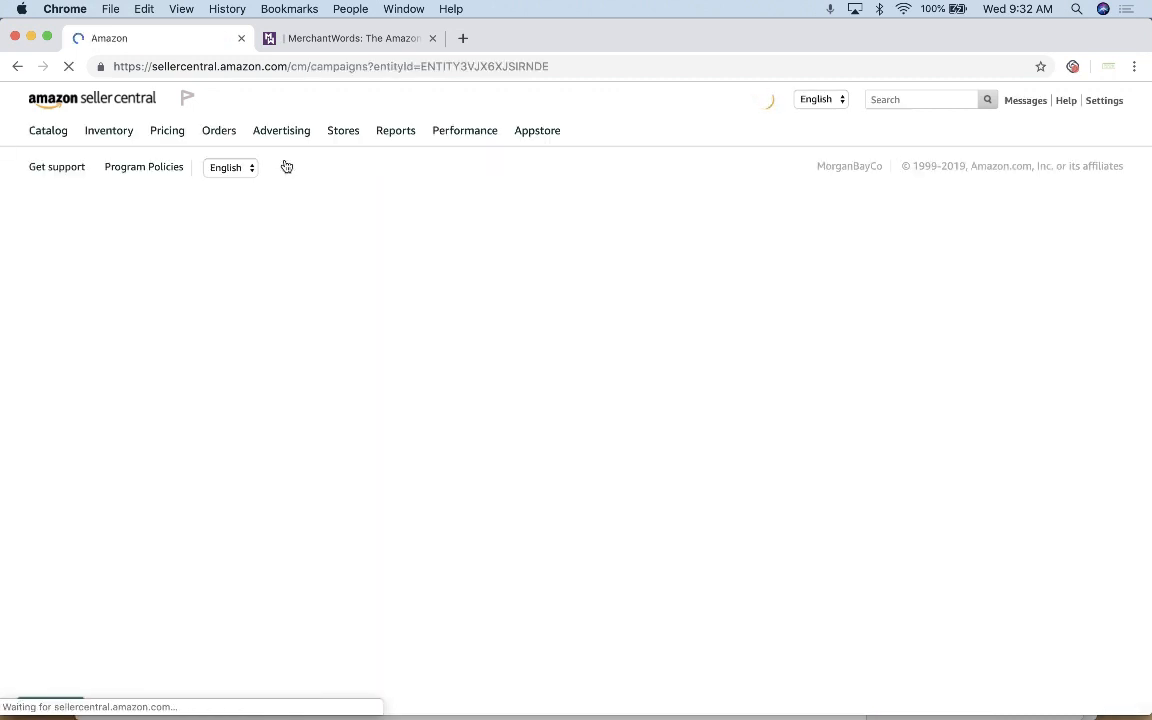
# Look over the existing campaigns and start creating a new Sponsored Products campaign.
pyautogui.scroll(-3, 245, 277)
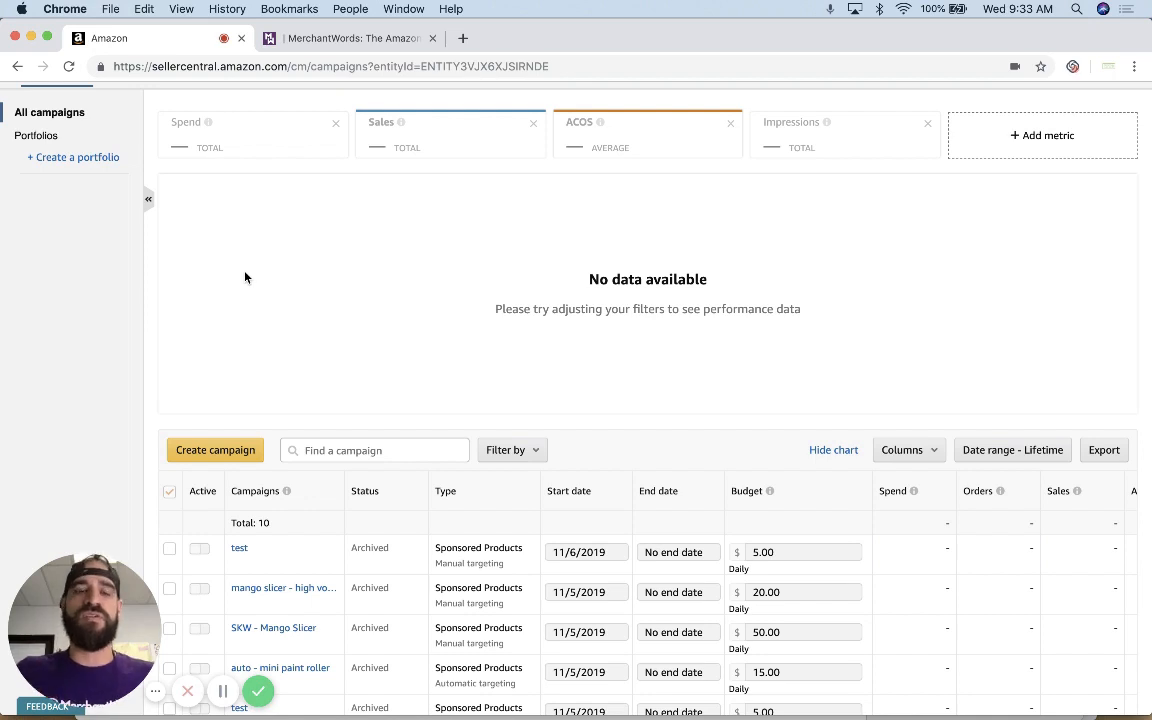
pyautogui.scroll(-1, 216, 342)
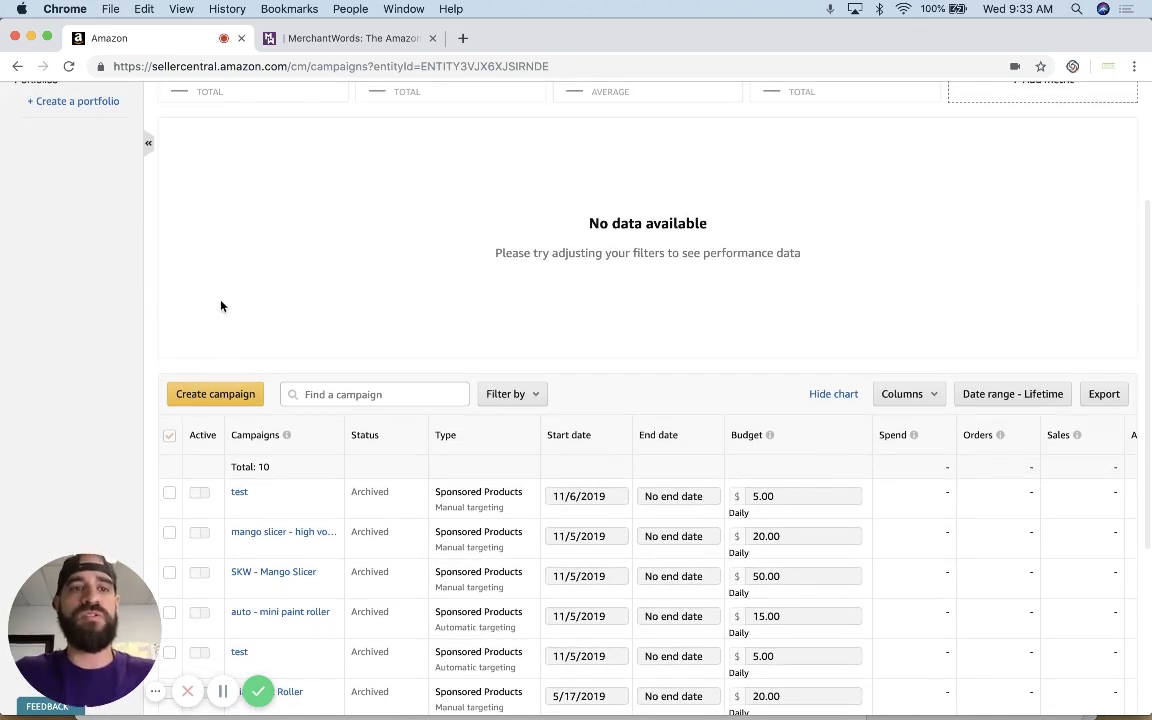
pyautogui.scroll(4, 228, 292)
pyautogui.scroll(1, 228, 292)
pyautogui.moveTo(297, 139)
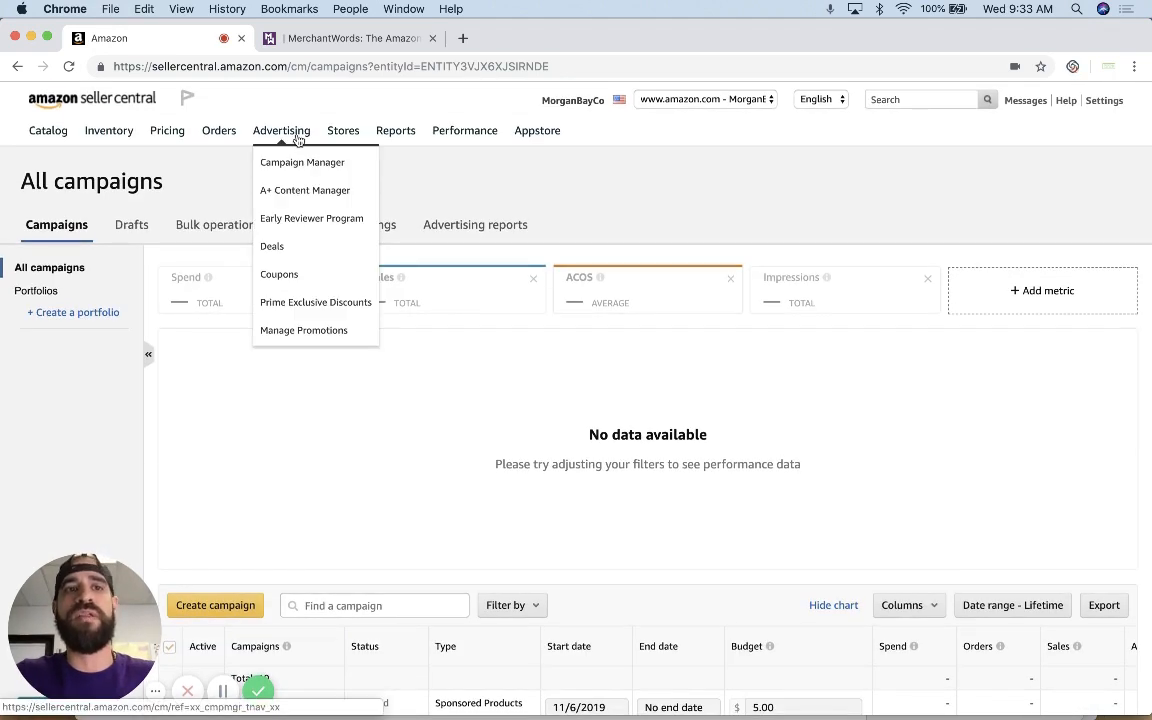
pyautogui.scroll(-4, 230, 300)
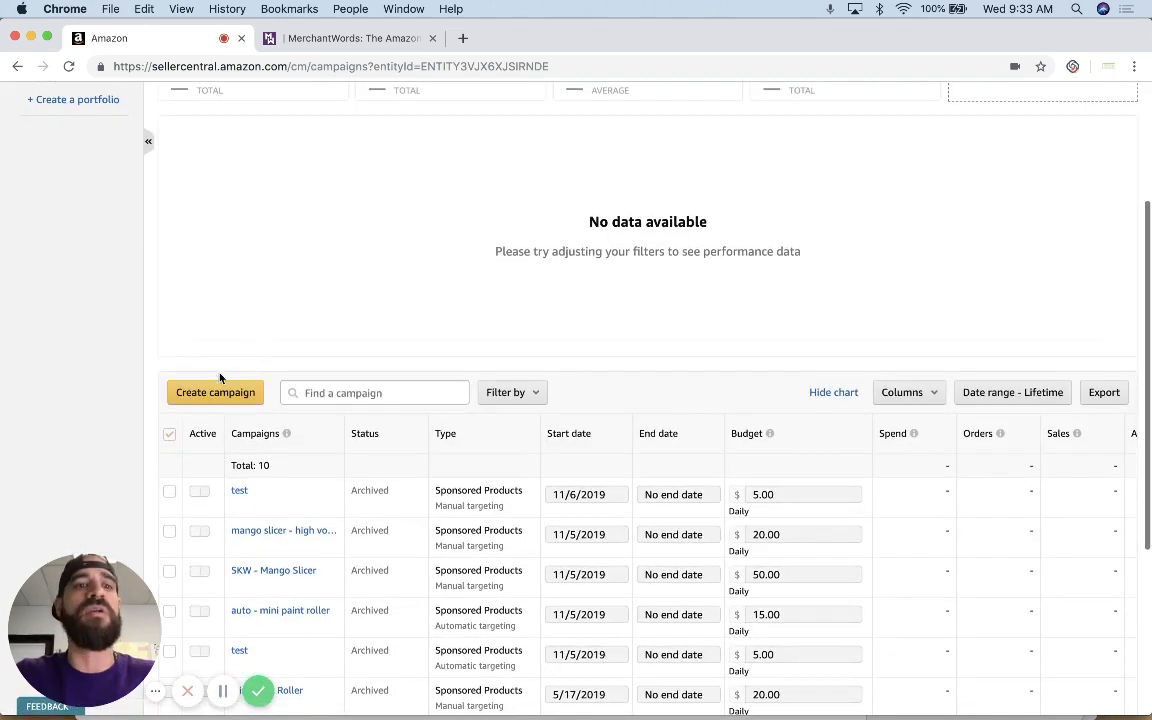
pyautogui.click(212, 394)
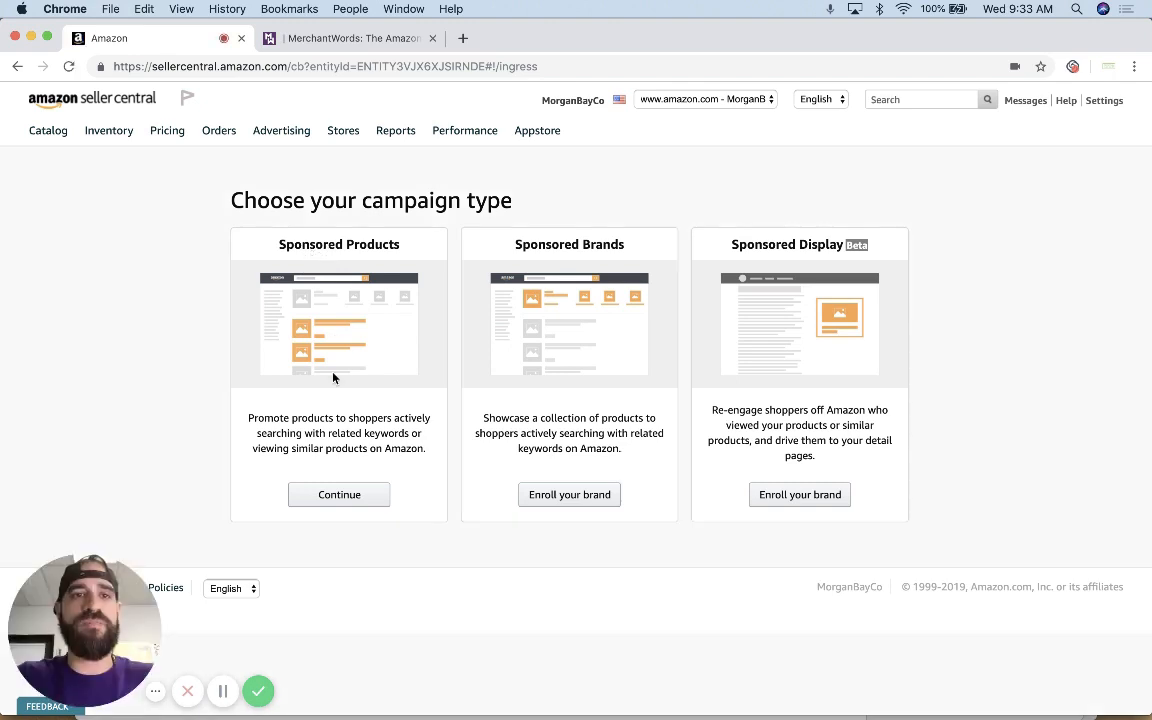
pyautogui.click(327, 497)
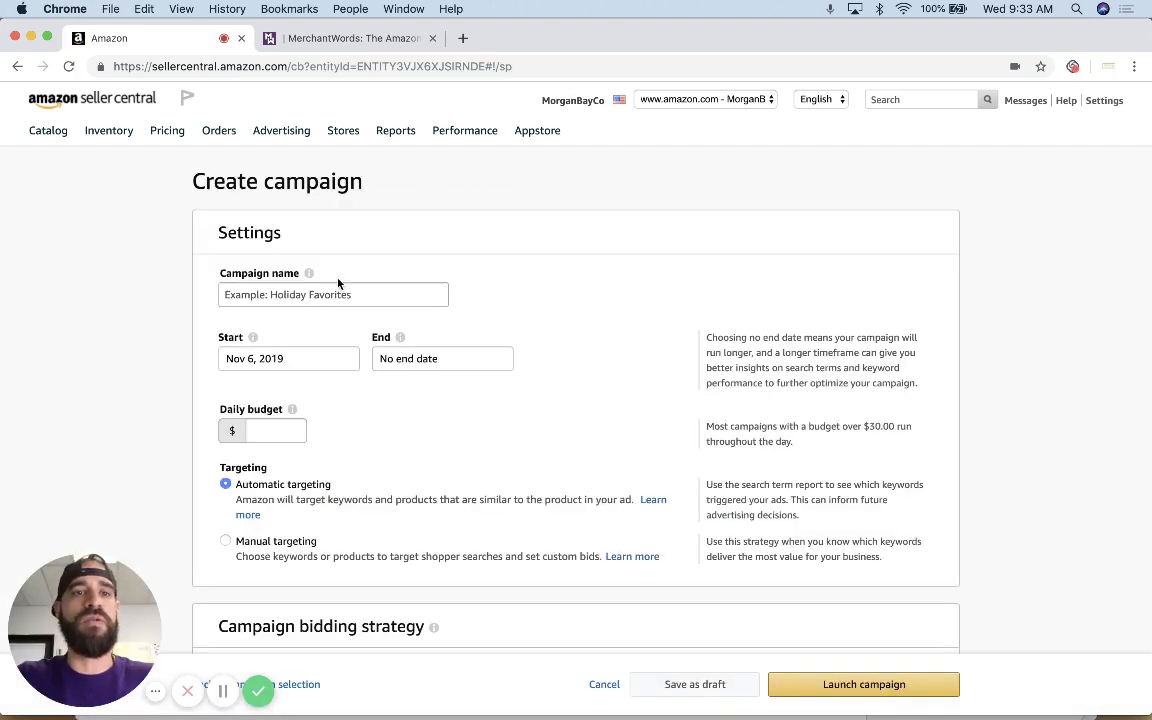
# Name the new campaign "mango slicer - high volume".
pyautogui.click(333, 294)
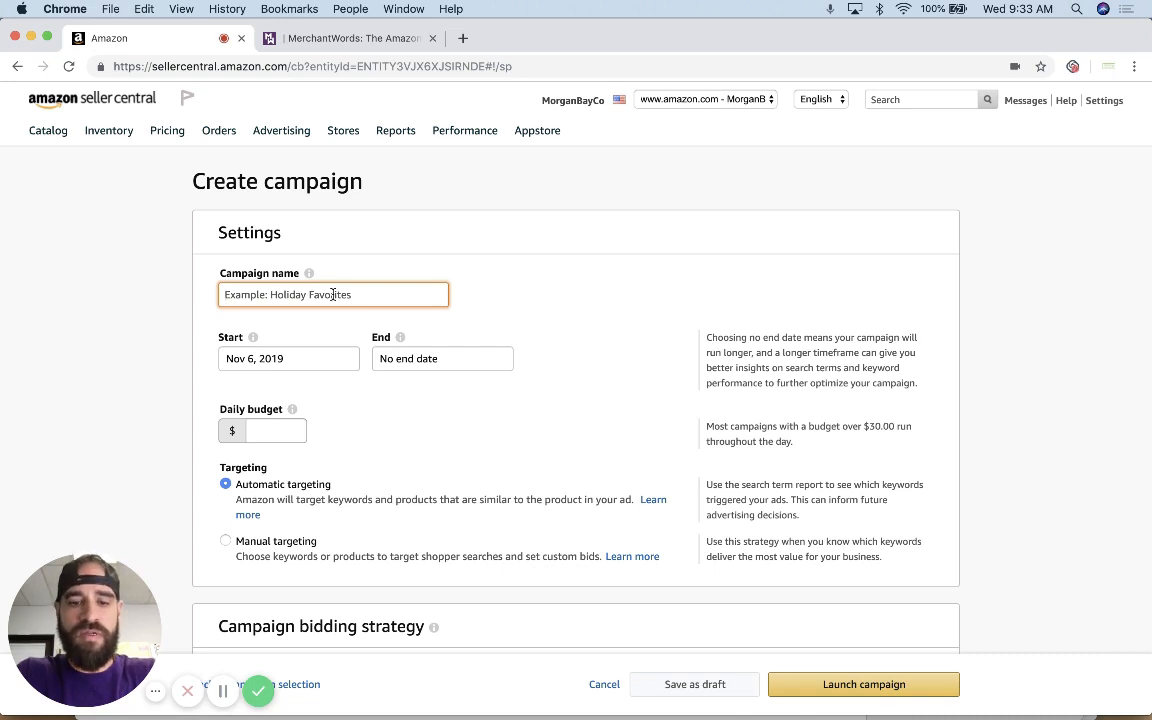
pyautogui.write('mango sl')
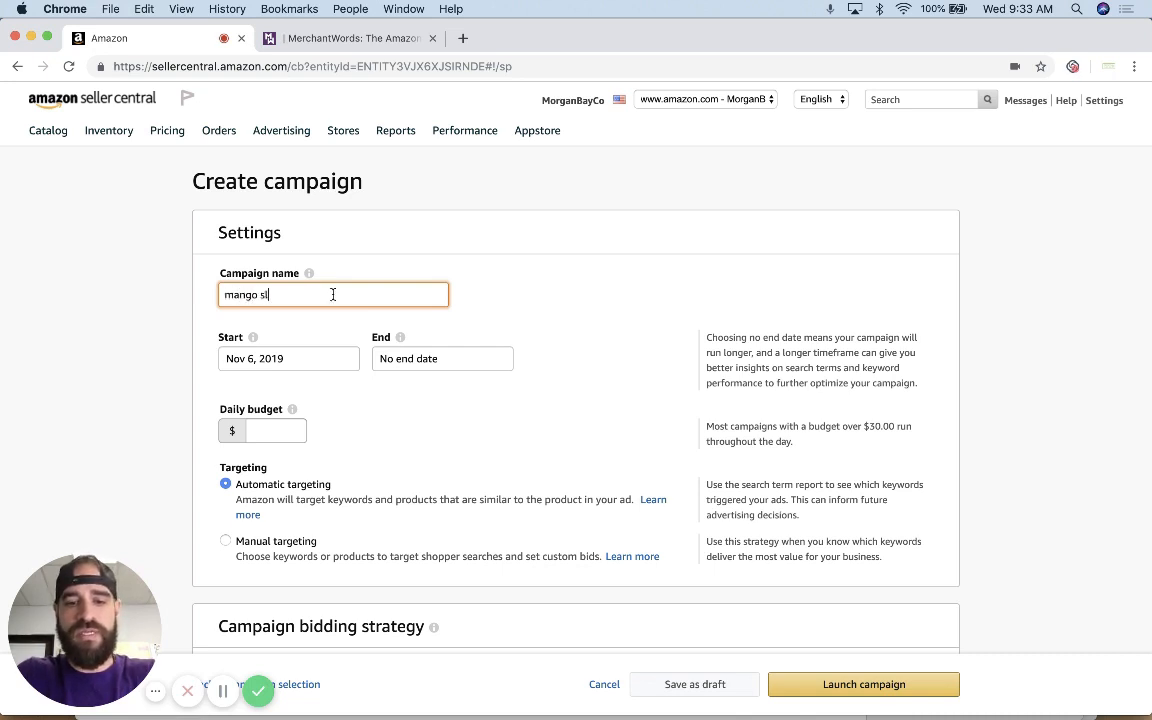
pyautogui.write('icer - ')
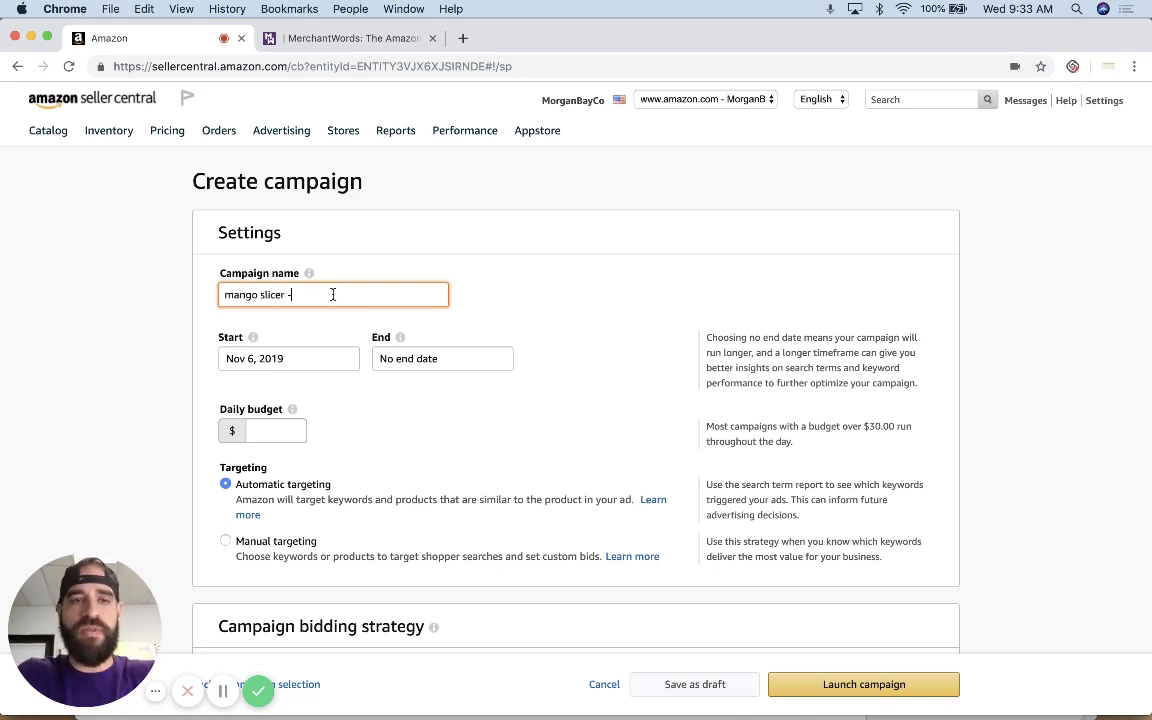
pyautogui.write('hi')
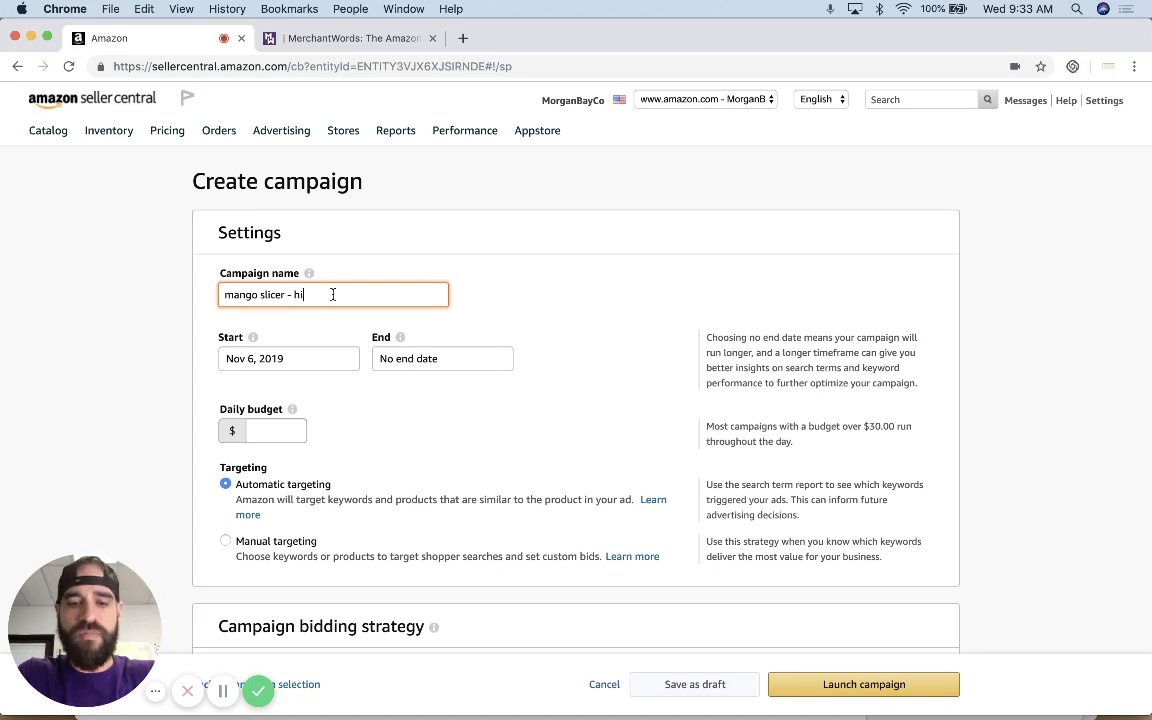
pyautogui.write('gh volume')
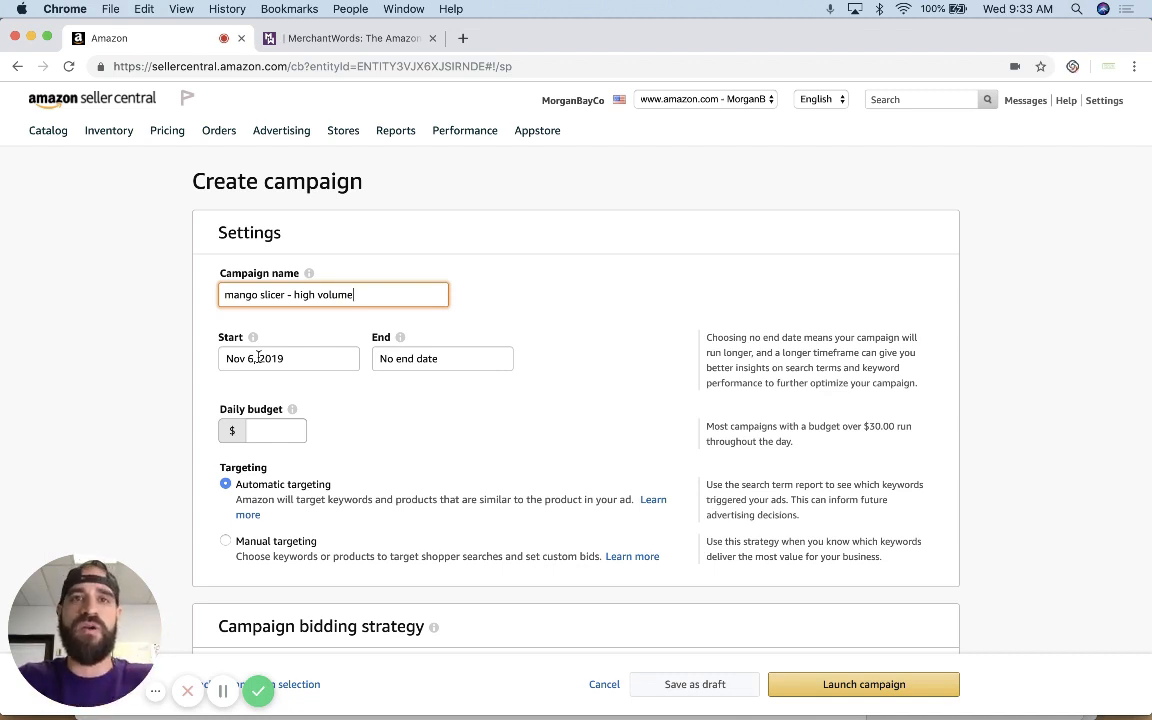
# Set the campaign's daily budget to $20.00 and choose manual targeting.
pyautogui.click(265, 432)
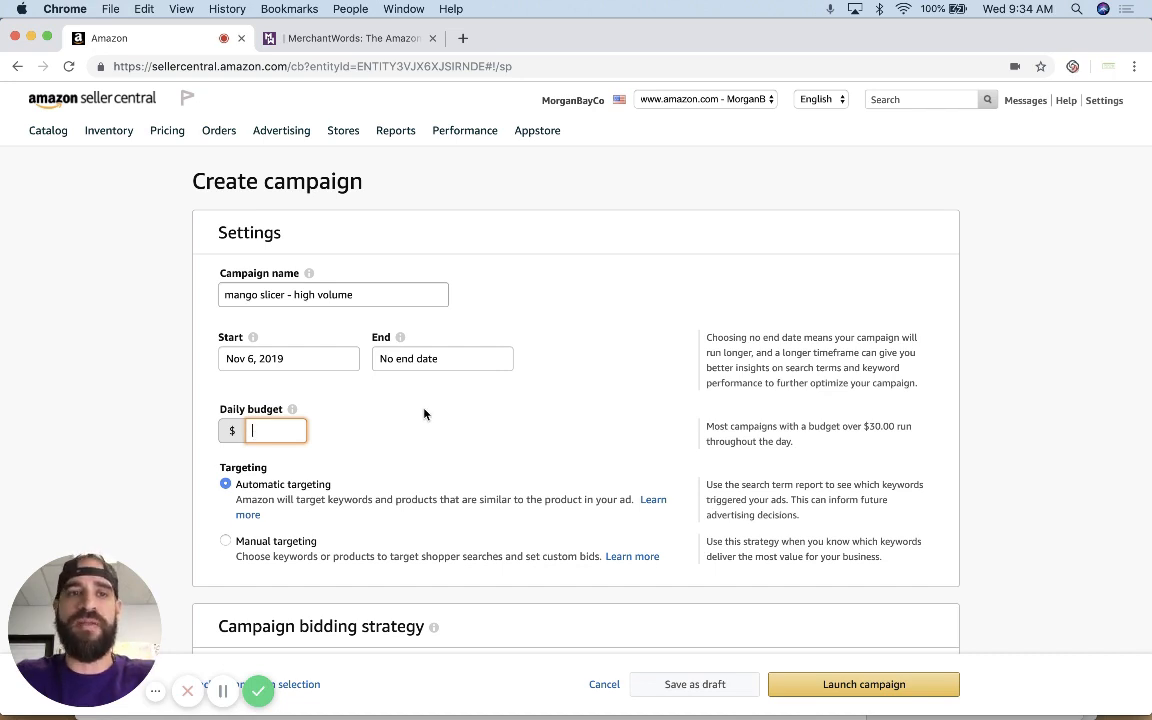
pyautogui.scroll(-1, 424, 413)
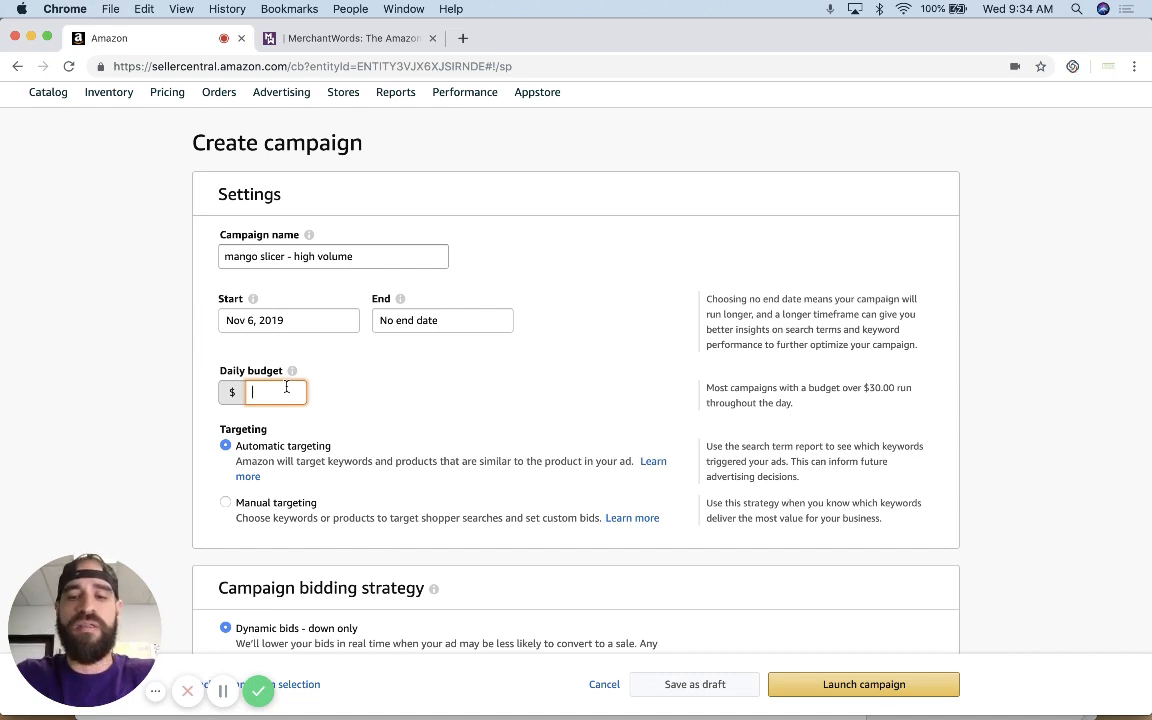
pyautogui.write('20')
pyautogui.click(331, 401)
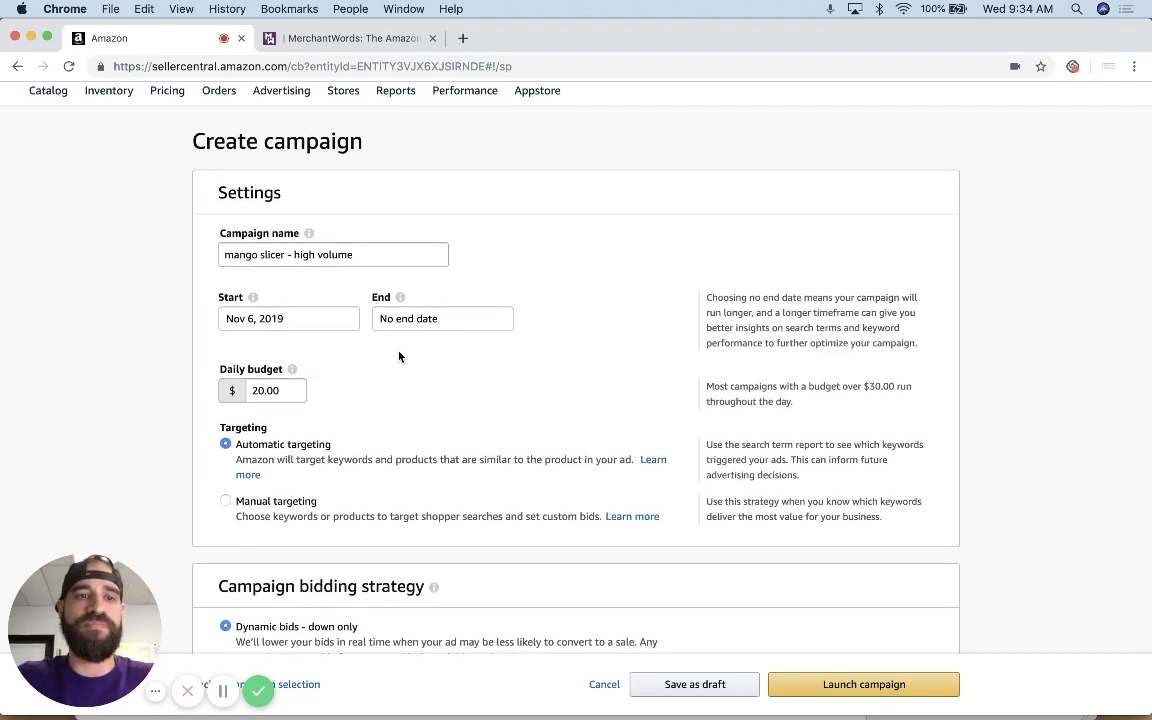
pyautogui.scroll(-2, 398, 355)
pyautogui.click(226, 402)
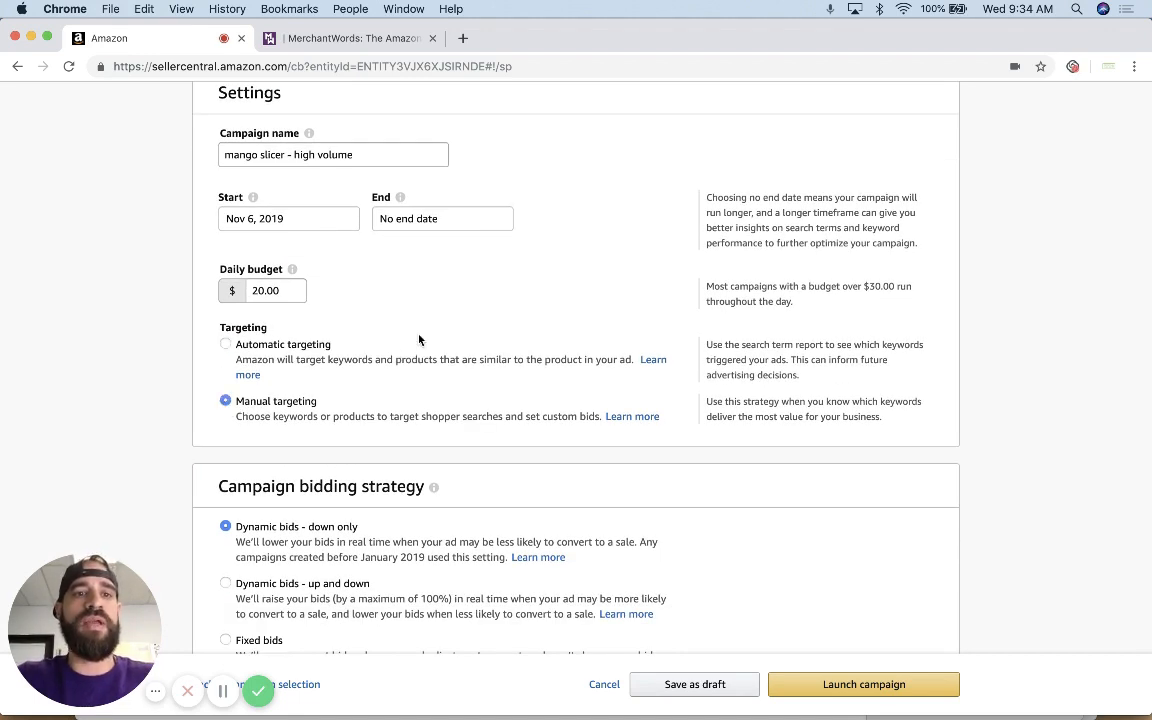
# Review the campaign bidding strategy options and the bid adjustments by placement, leaving the placement section collapsed.
pyautogui.scroll(-1, 419, 337)
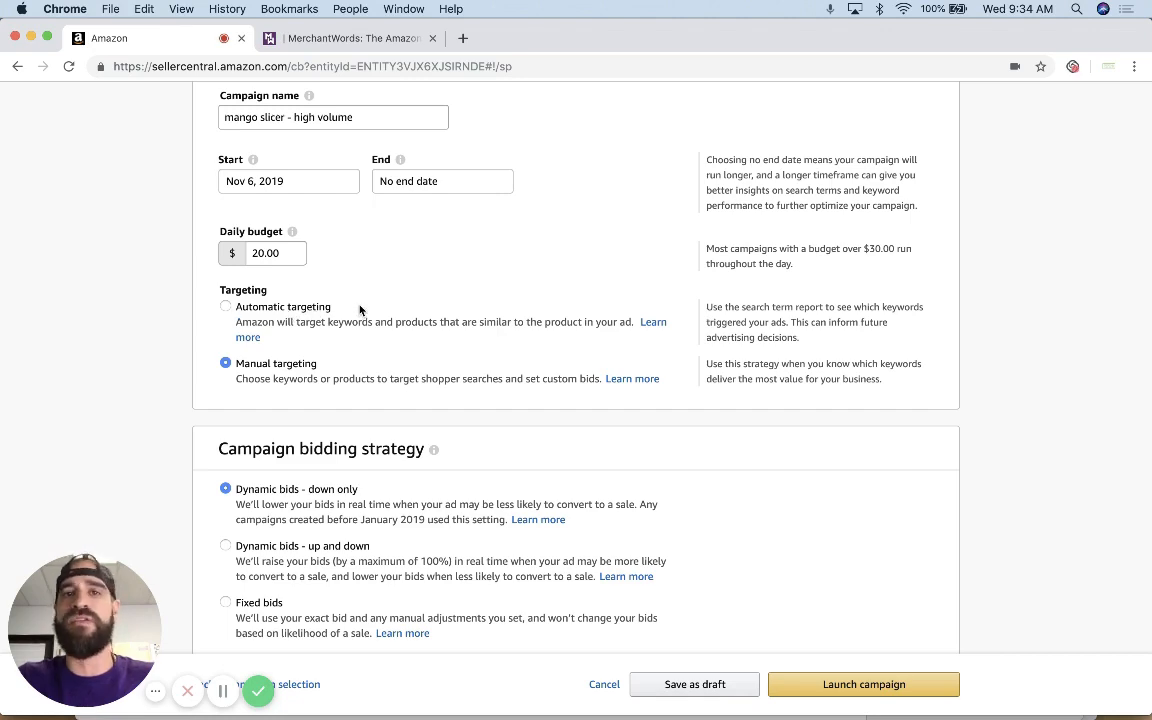
pyautogui.scroll(-5, 411, 302)
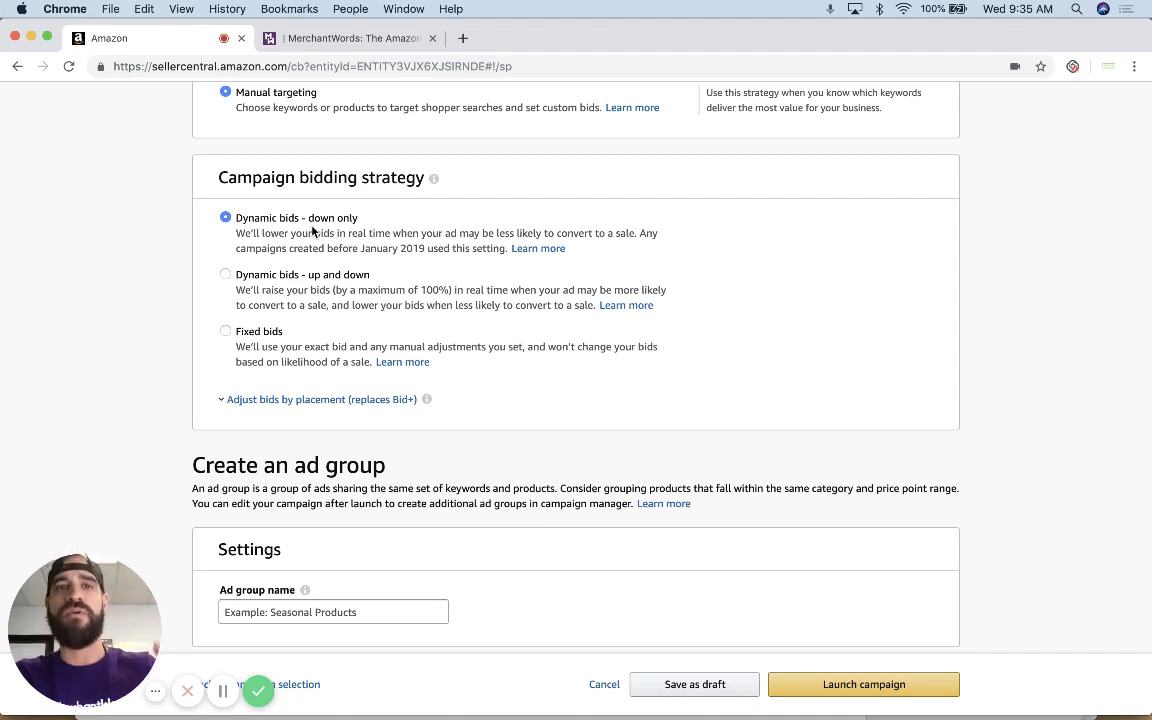
pyautogui.scroll(-1, 322, 288)
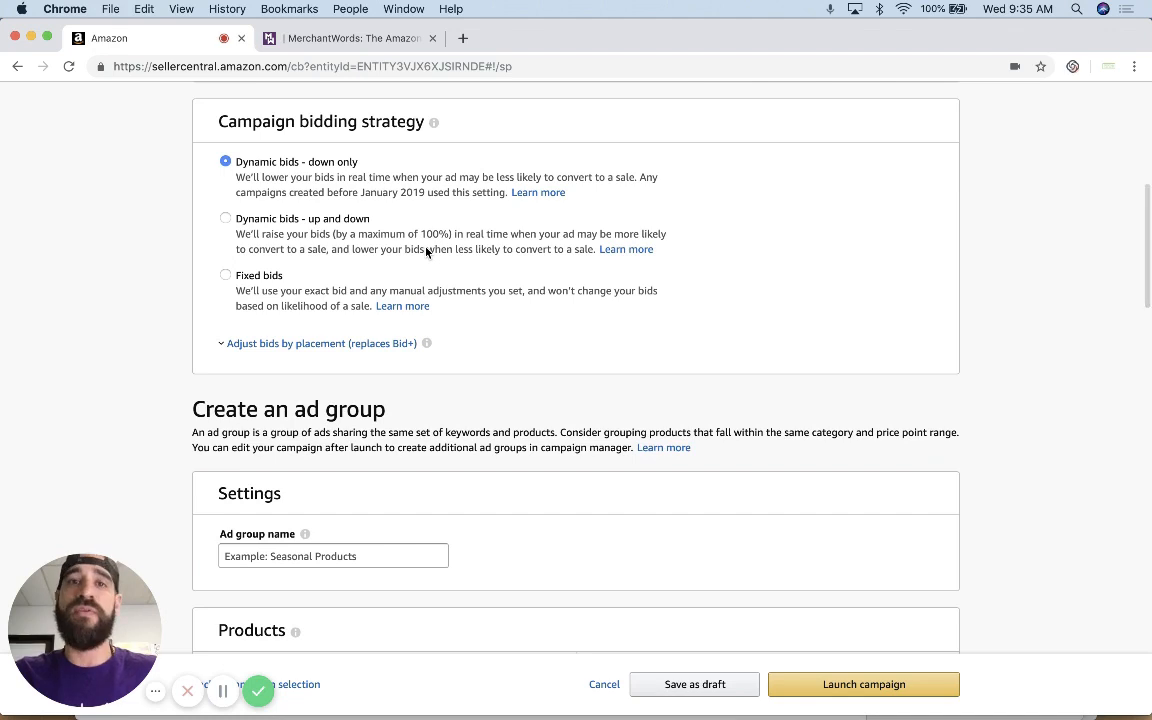
pyautogui.click(224, 345)
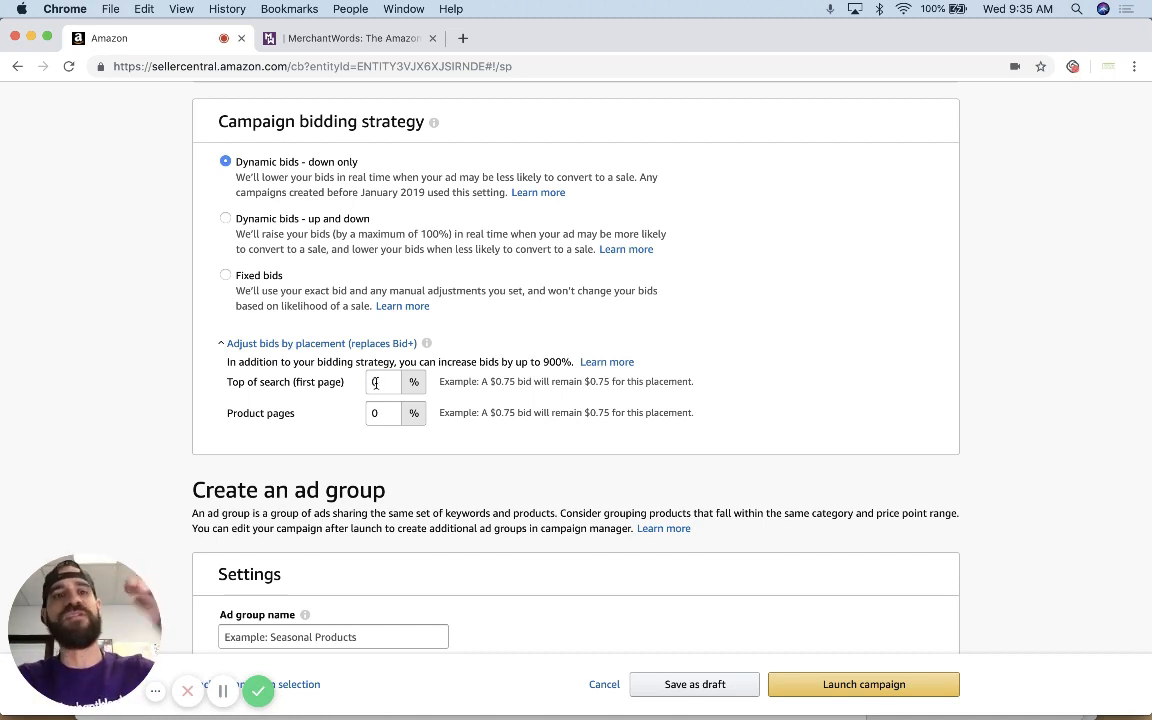
pyautogui.click(223, 344)
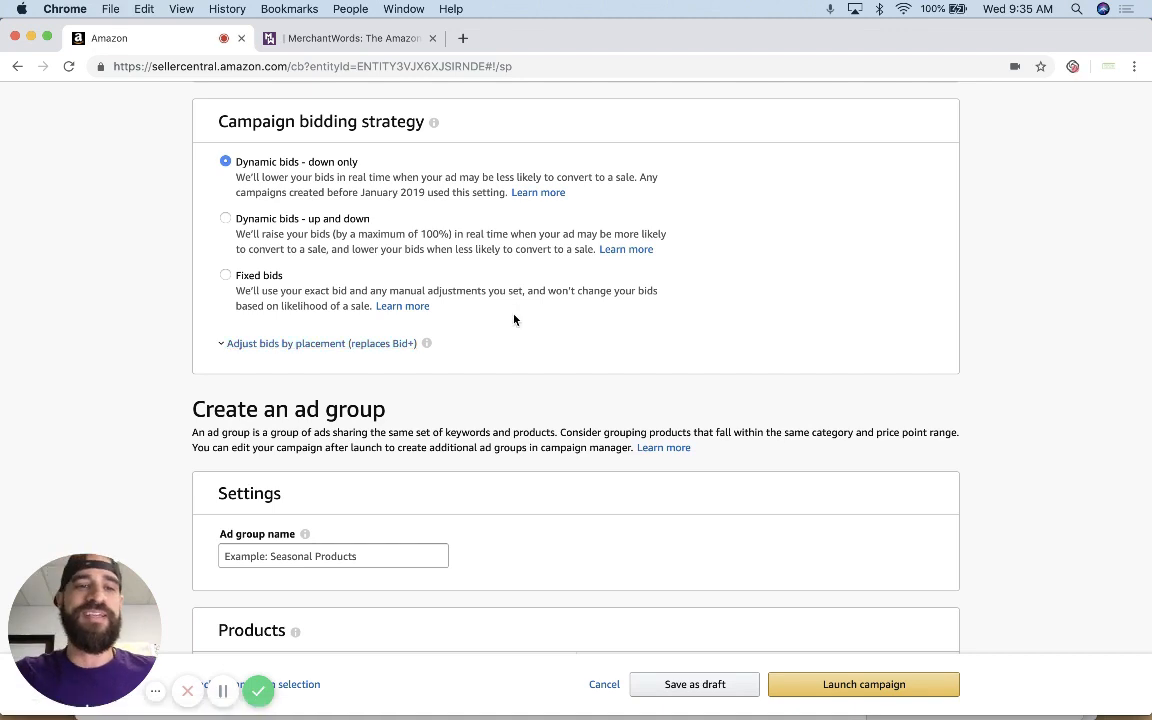
# Name the campaign's ad group "broad - mango slicer".
pyautogui.scroll(-5, 514, 319)
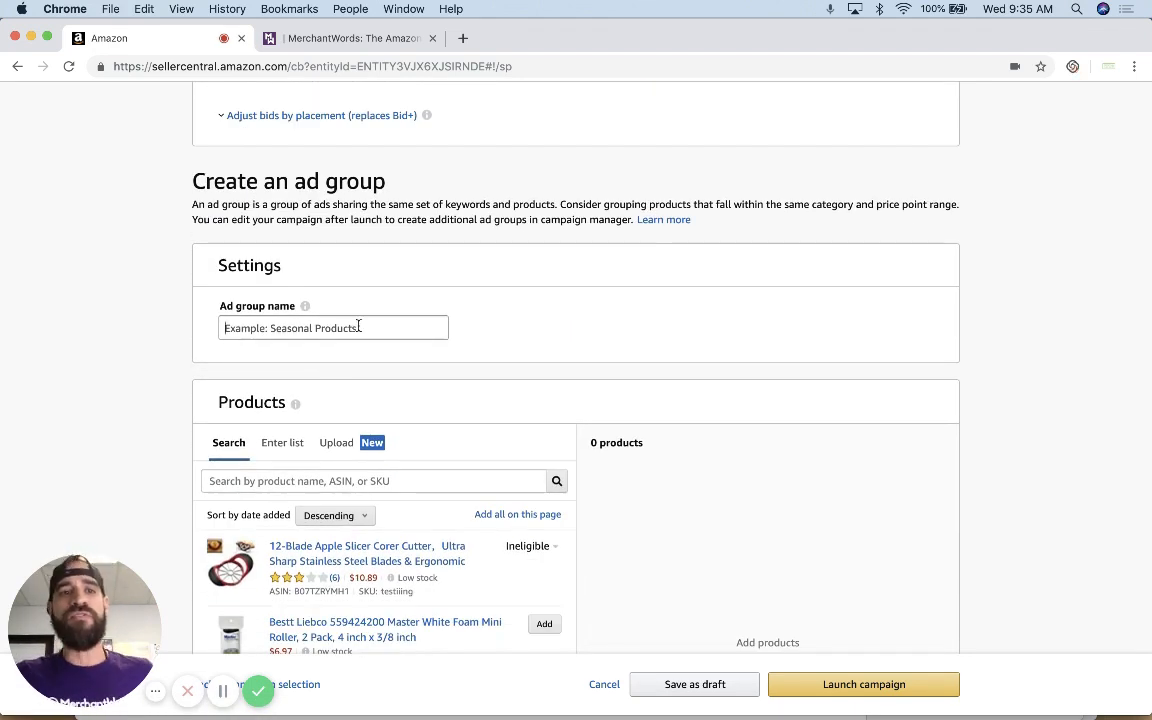
pyautogui.click(358, 327)
pyautogui.write('b')
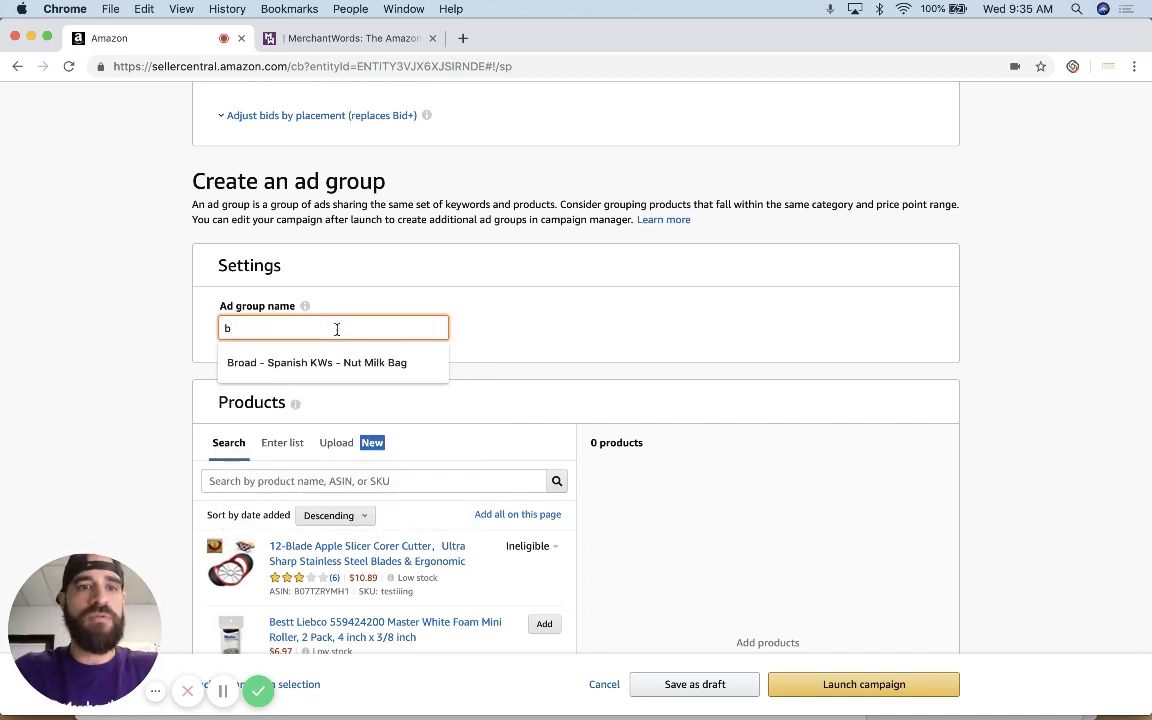
pyautogui.press('BackSpace')
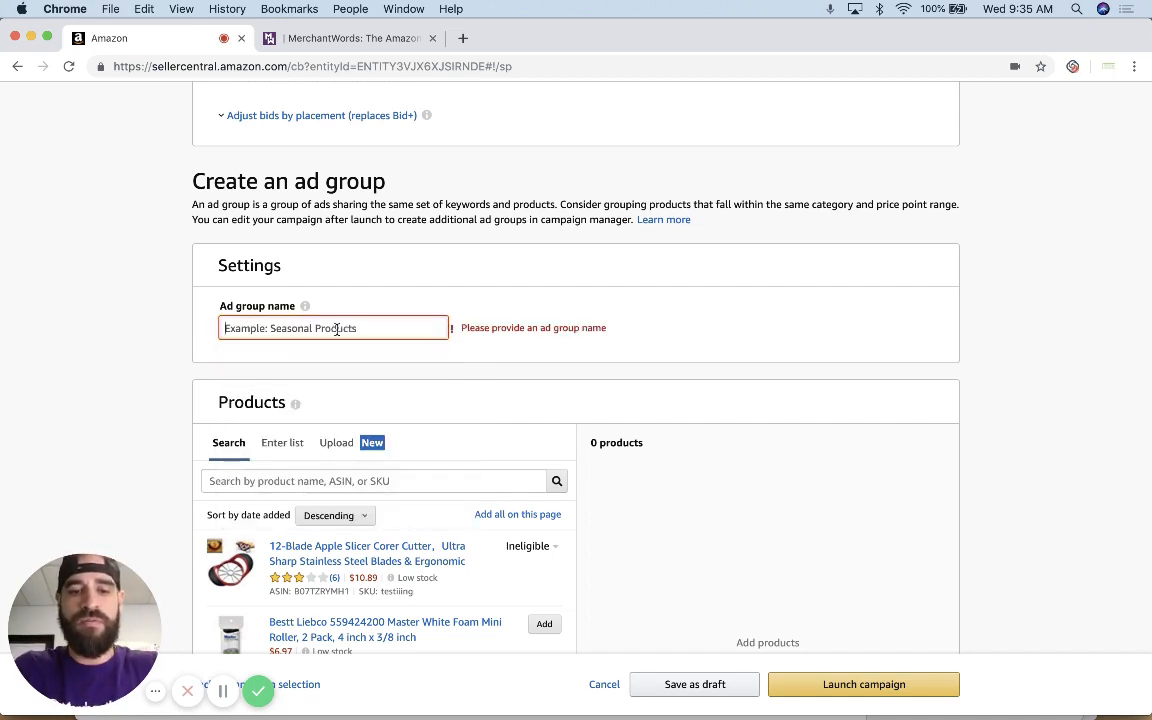
pyautogui.write('br')
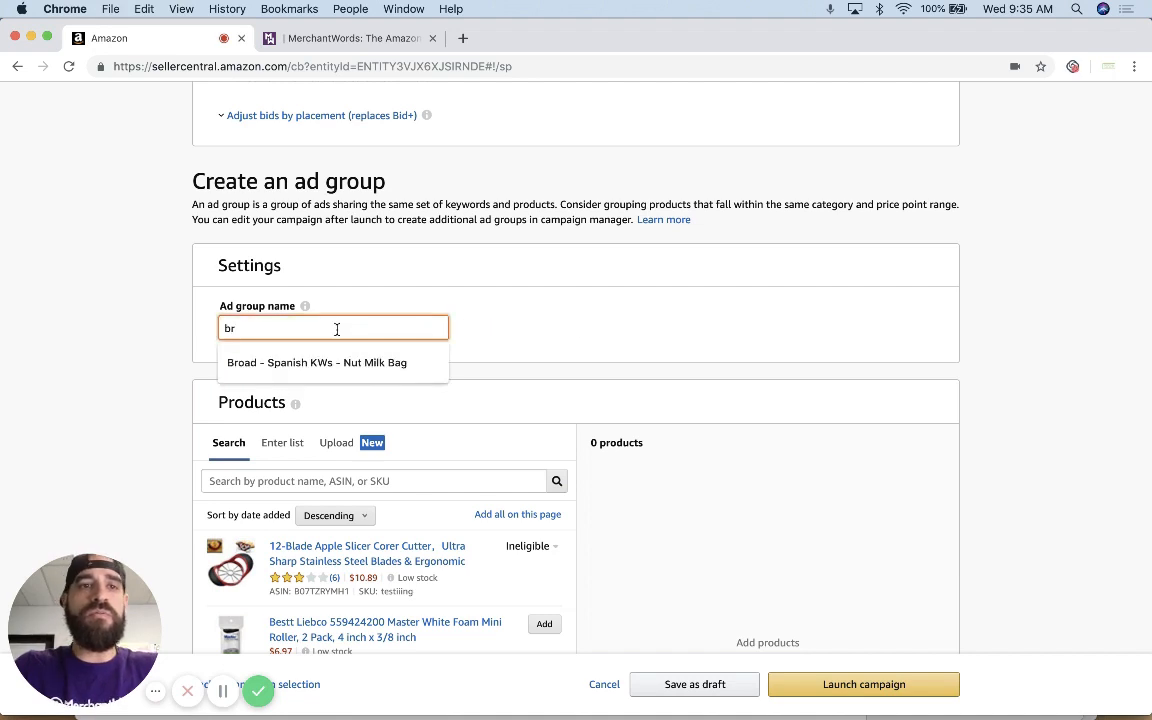
pyautogui.write('oard -')
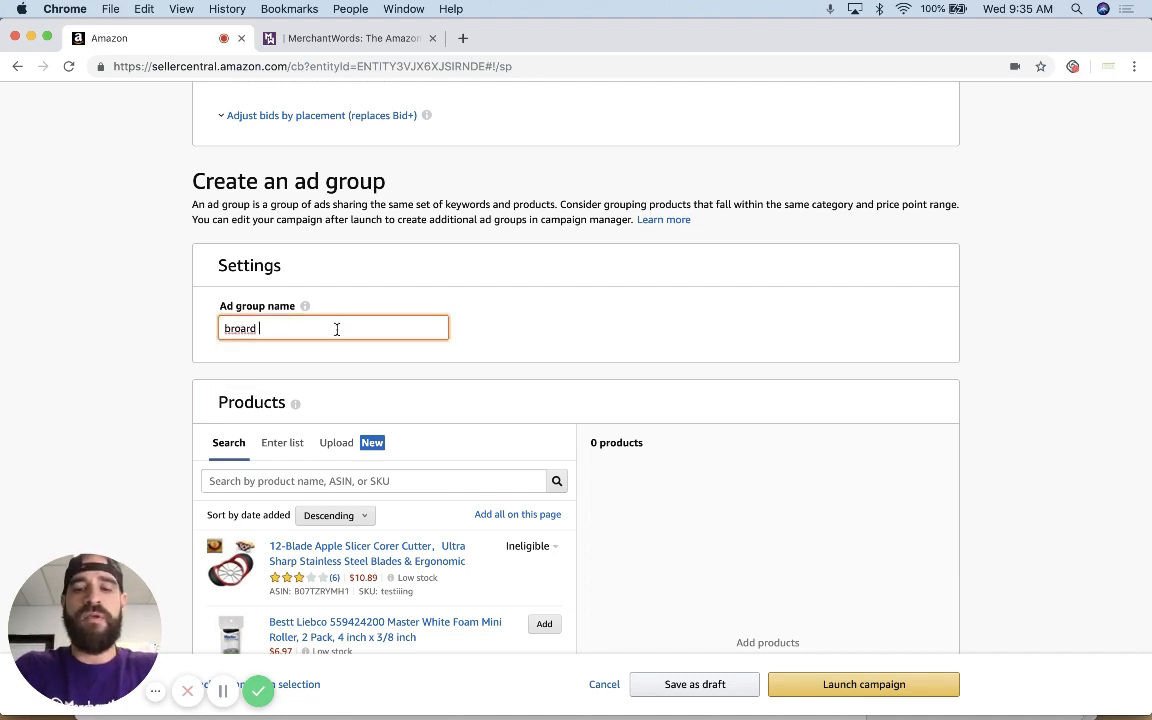
pyautogui.press('BackSpace')
pyautogui.press('BackSpace')
pyautogui.press('BackSpace')
pyautogui.press('BackSpace')
pyautogui.press('BackSpace')
pyautogui.press('BackSpace')
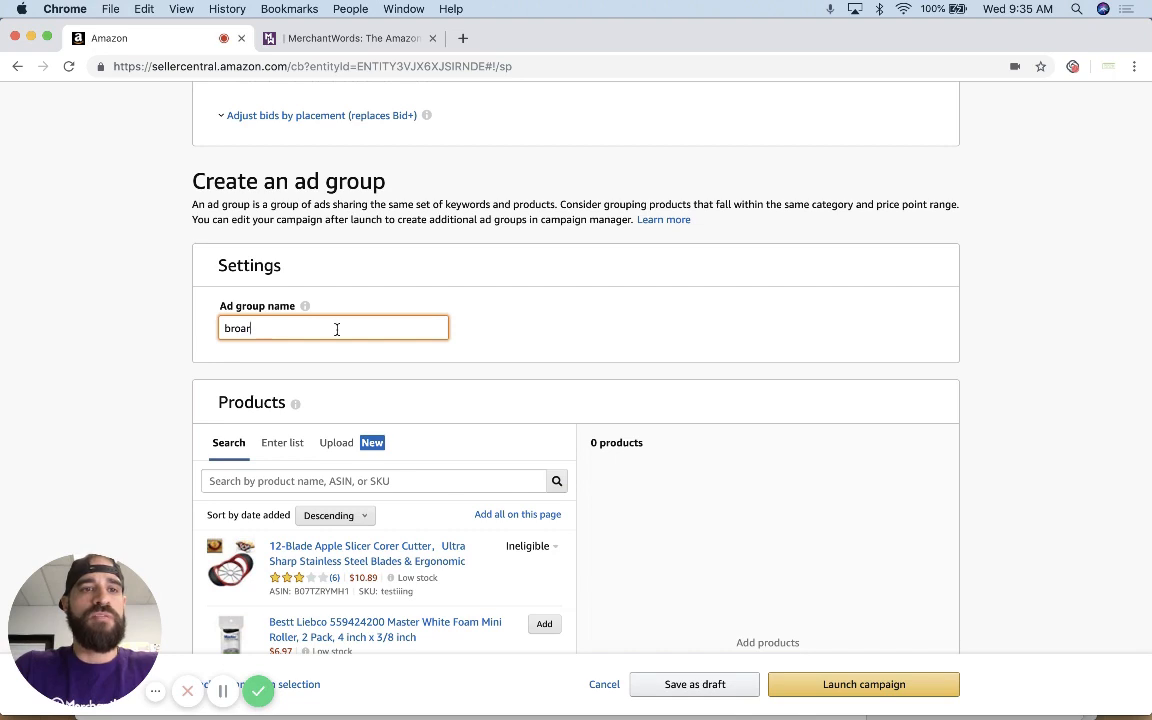
pyautogui.write('af')
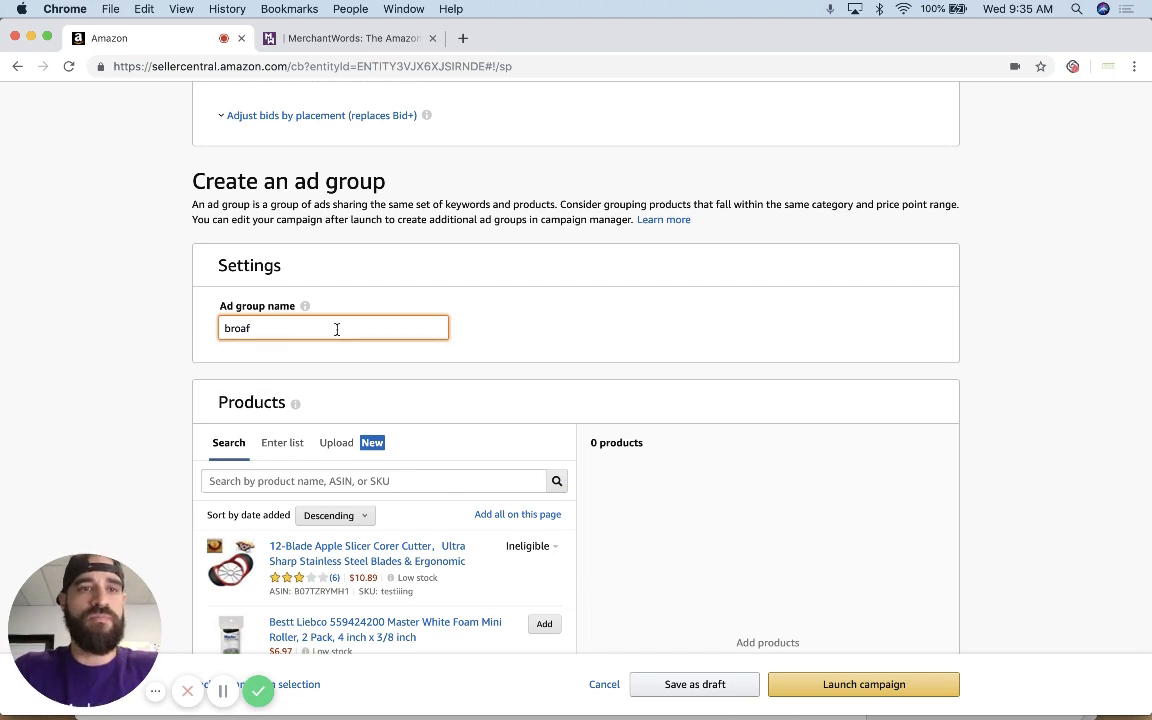
pyautogui.press('BackSpace')
pyautogui.write('d - ')
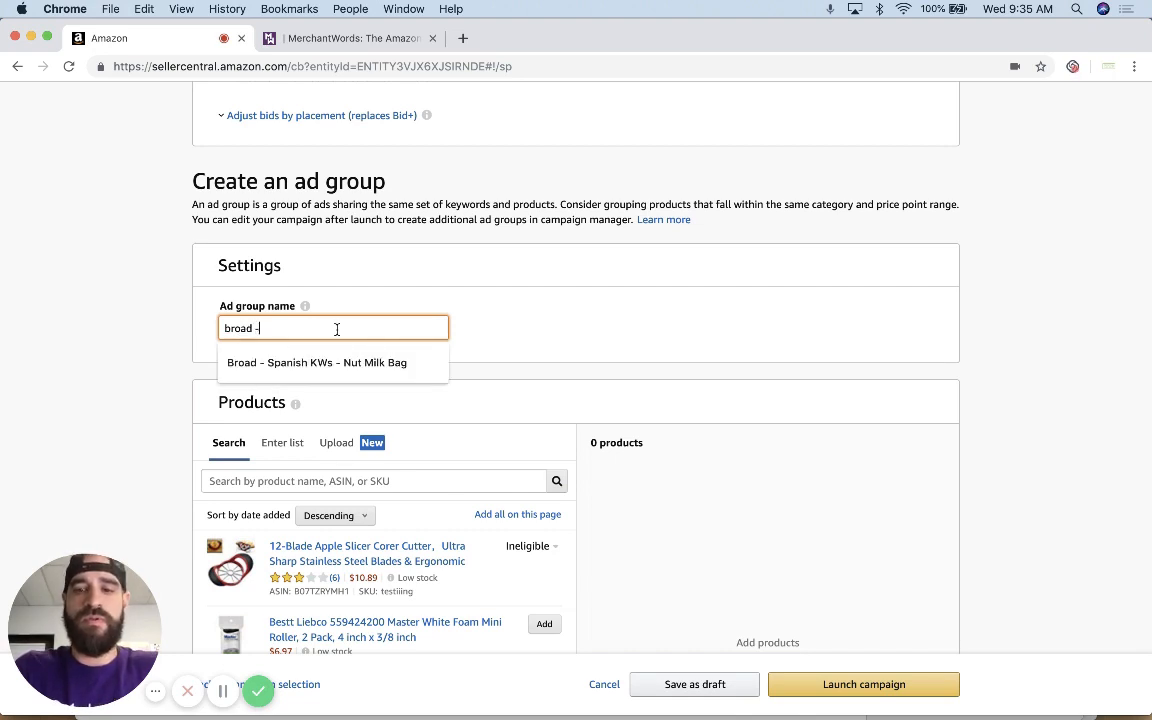
pyautogui.write('f')
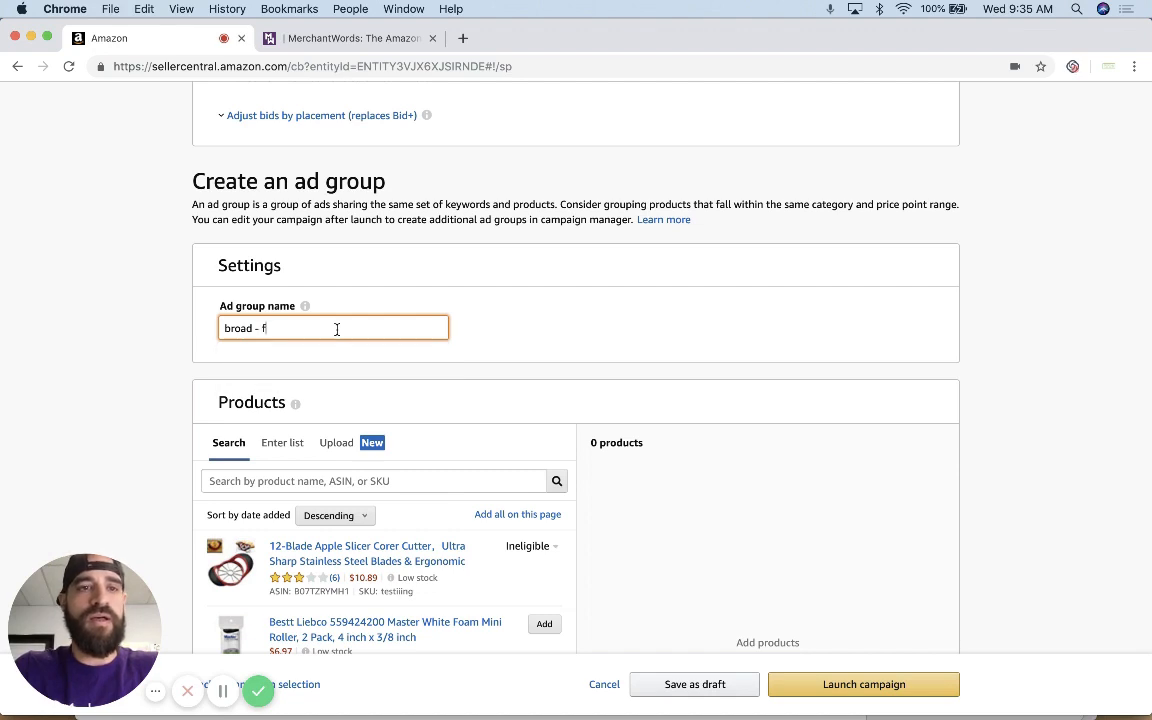
pyautogui.press('BackSpace')
pyautogui.write('mango slicer')
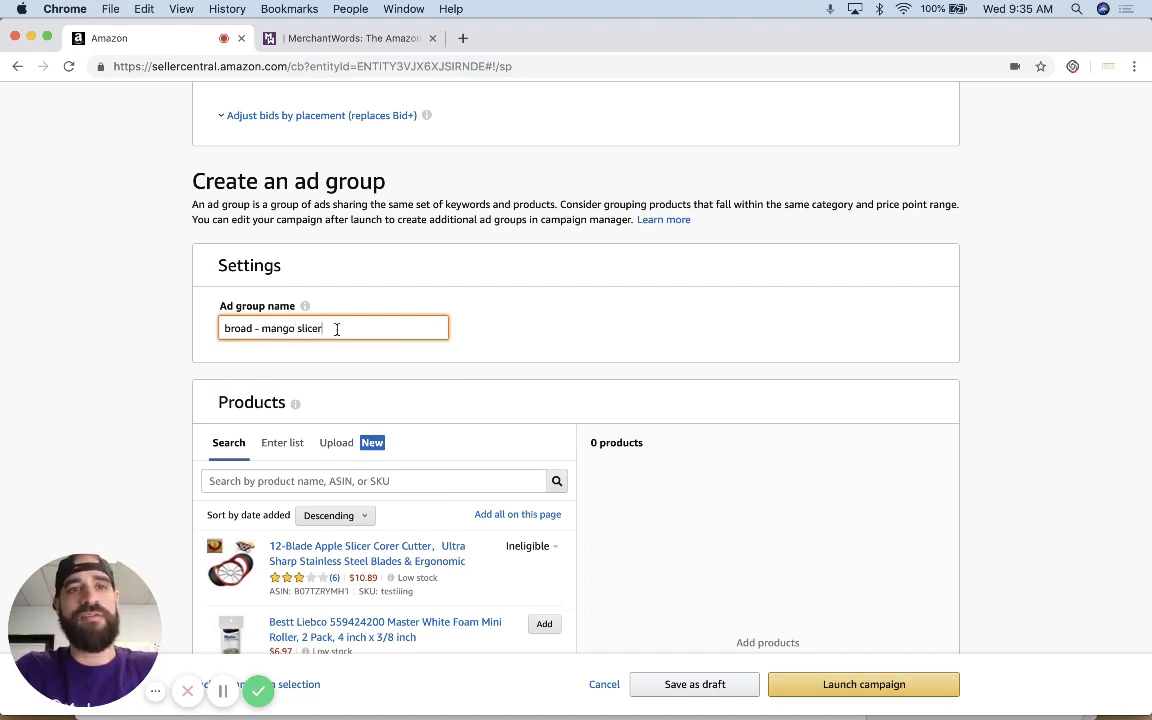
pyautogui.click(534, 341)
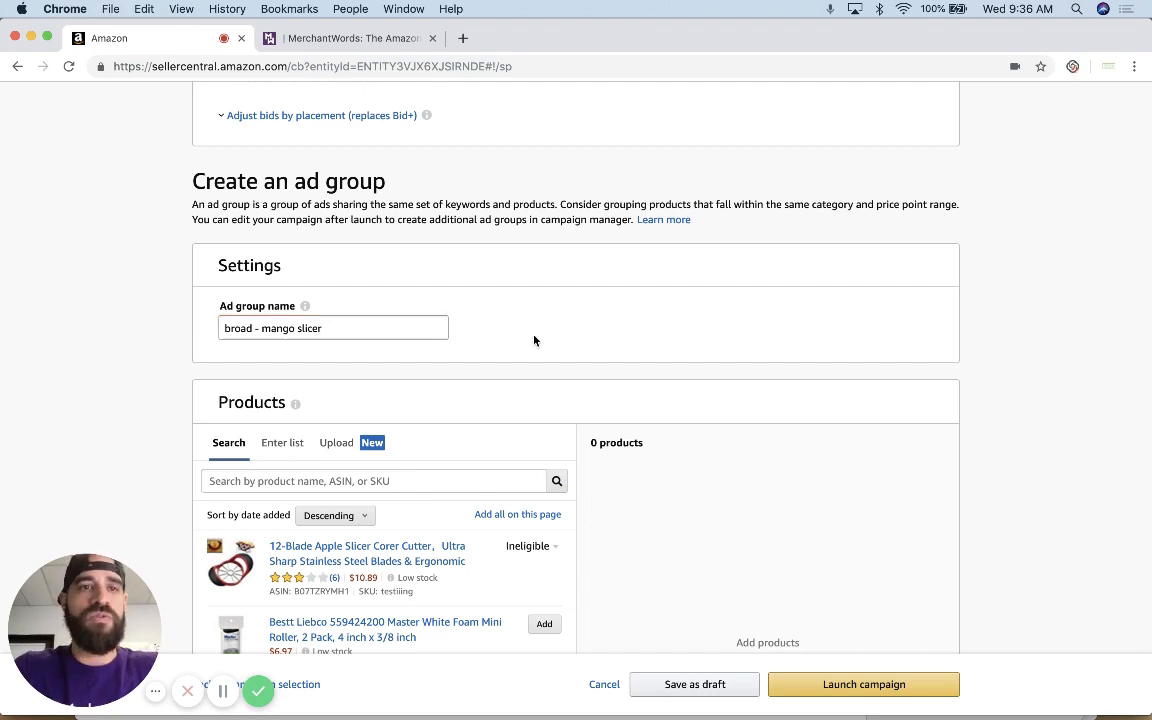
# Add the Bestt Liebco Master White Foam Mini Roller 2 Pack to the ad group's products.
pyautogui.scroll(-4, 500, 315)
pyautogui.click(545, 438)
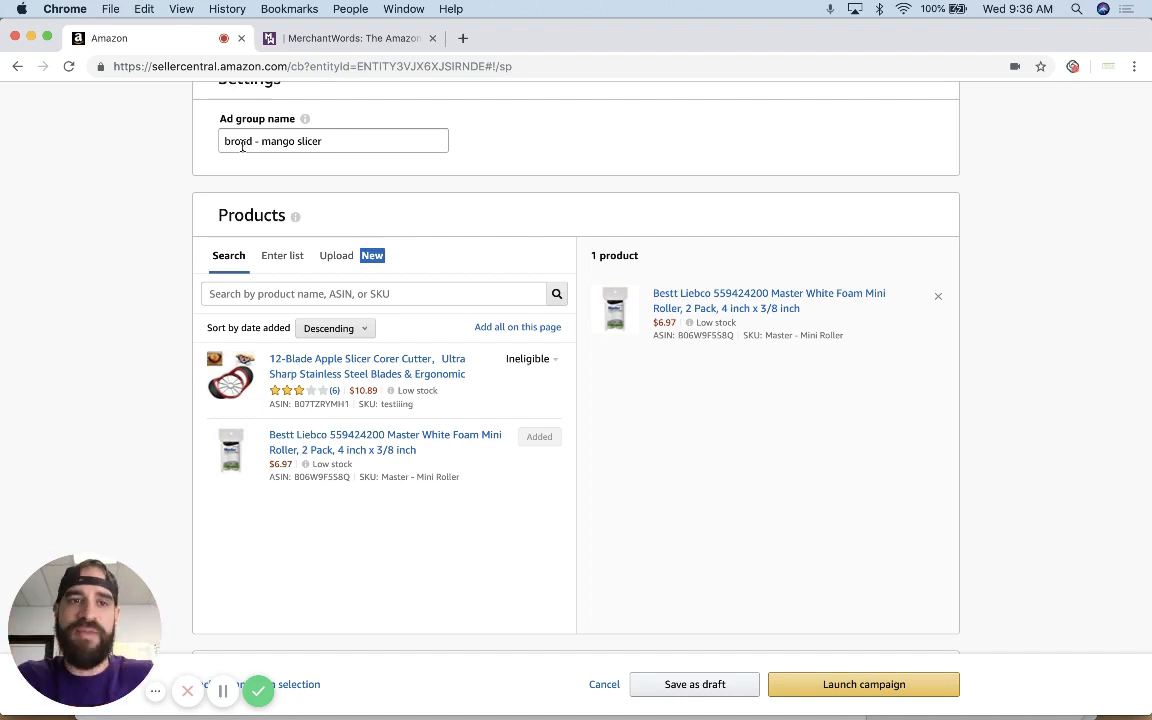
pyautogui.scroll(-4, 419, 289)
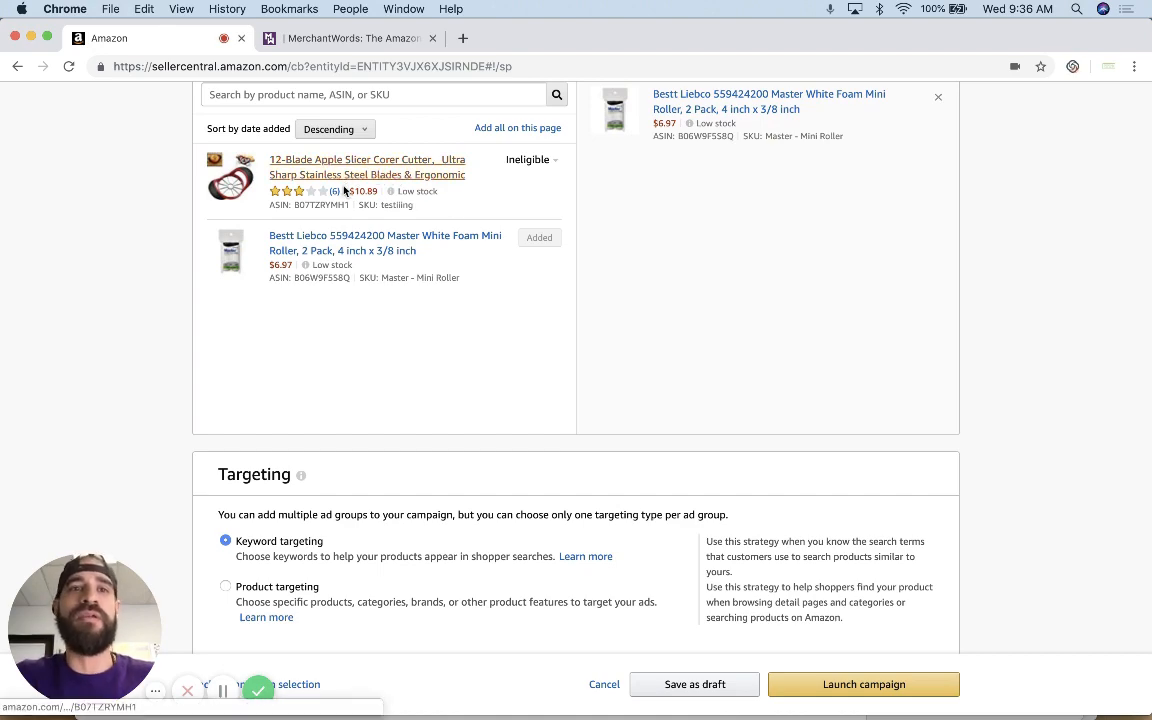
pyautogui.scroll(-3, 545, 288)
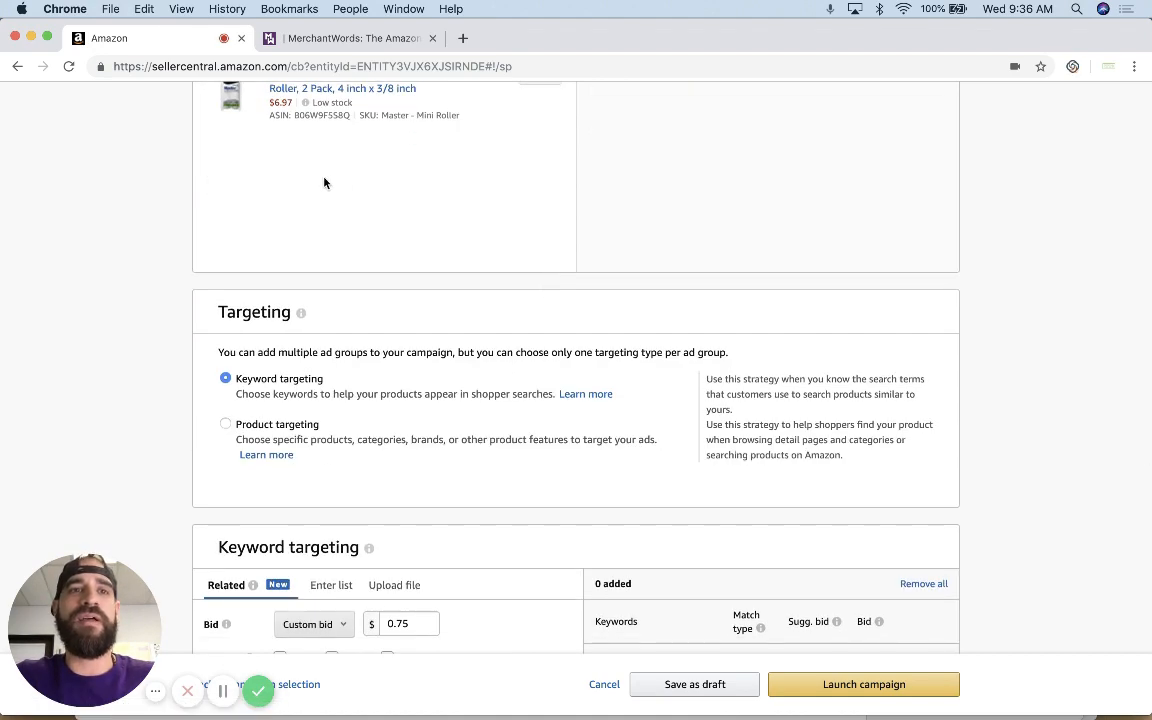
pyautogui.scroll(3, 324, 183)
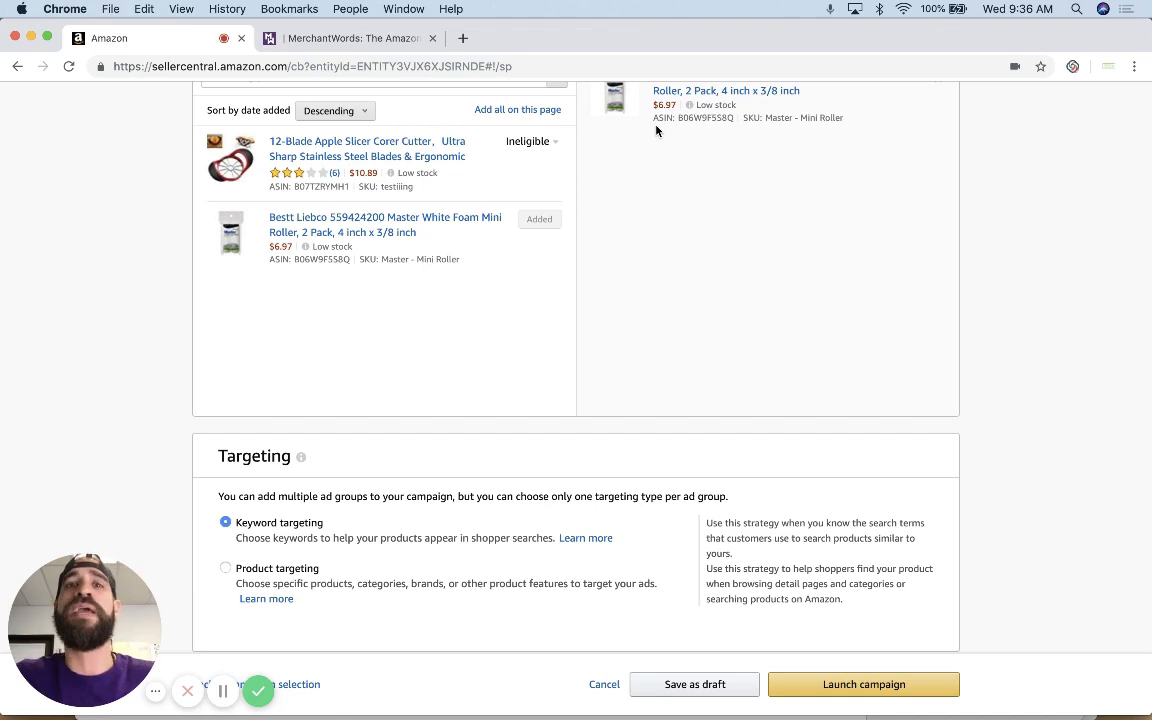
# Filter the related keyword suggestions under keyword targeting to broad match only.
pyautogui.scroll(-7, 656, 130)
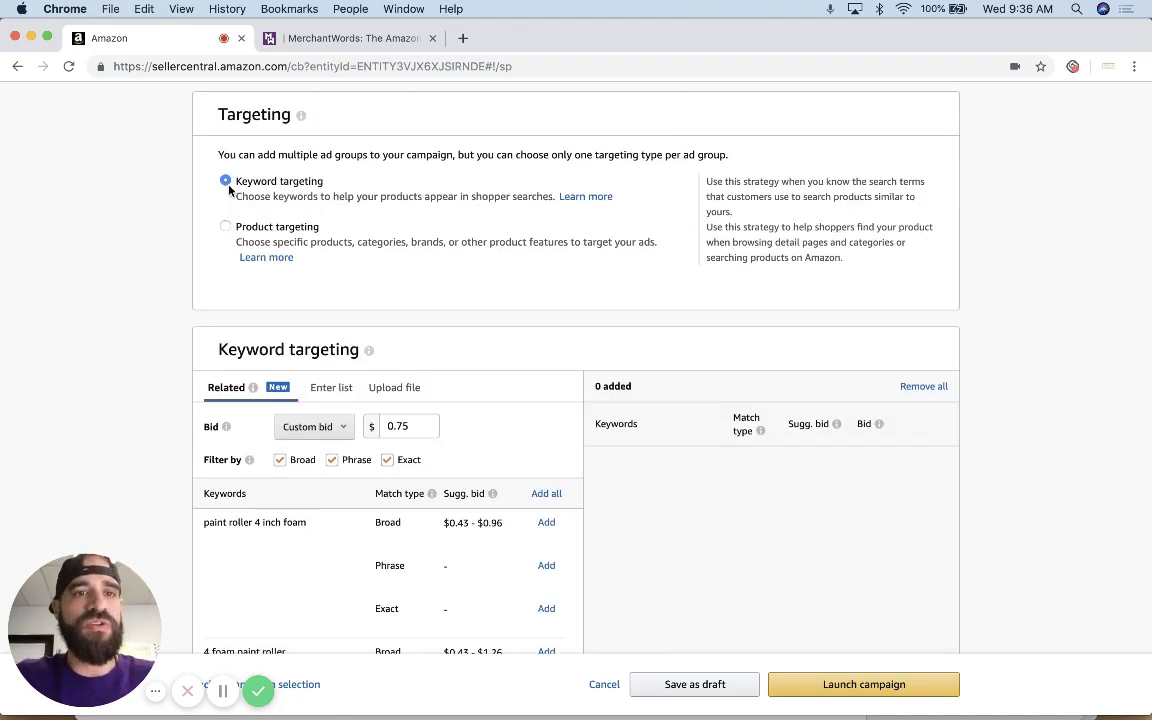
pyautogui.scroll(-3, 478, 237)
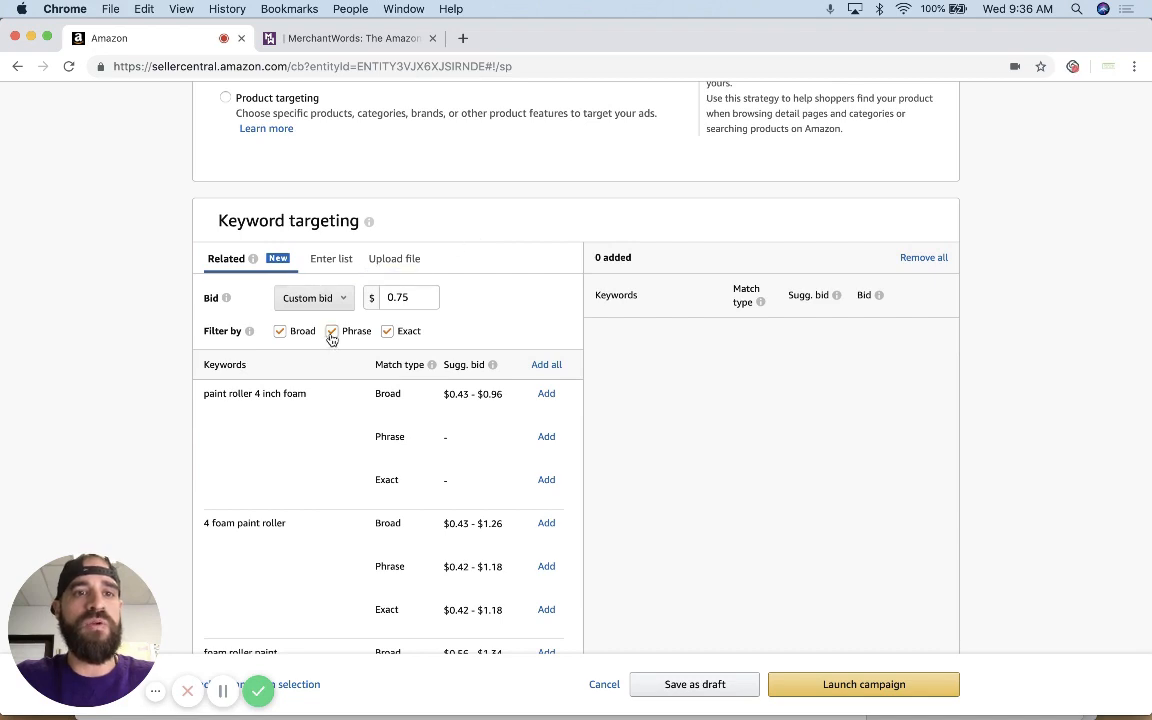
pyautogui.click(332, 333)
pyautogui.click(387, 333)
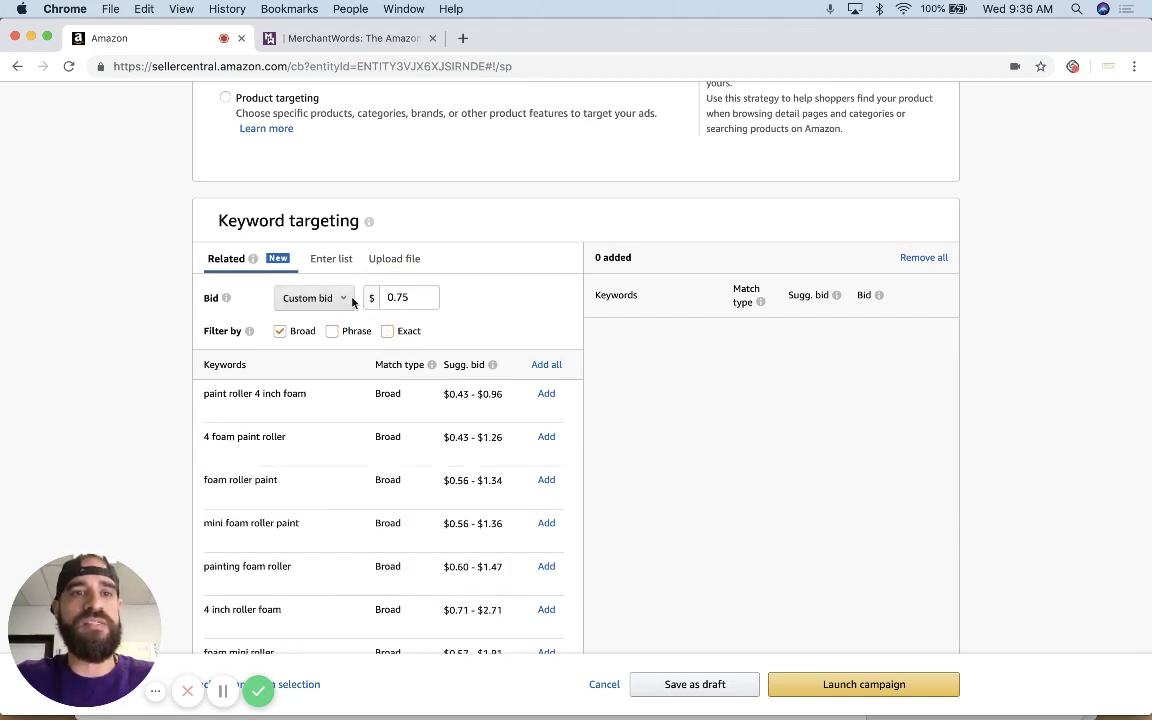
# Enter the copied mango slicer keyword list manually with only broad match selected and add it to the ad group's keywords.
pyautogui.click(322, 262)
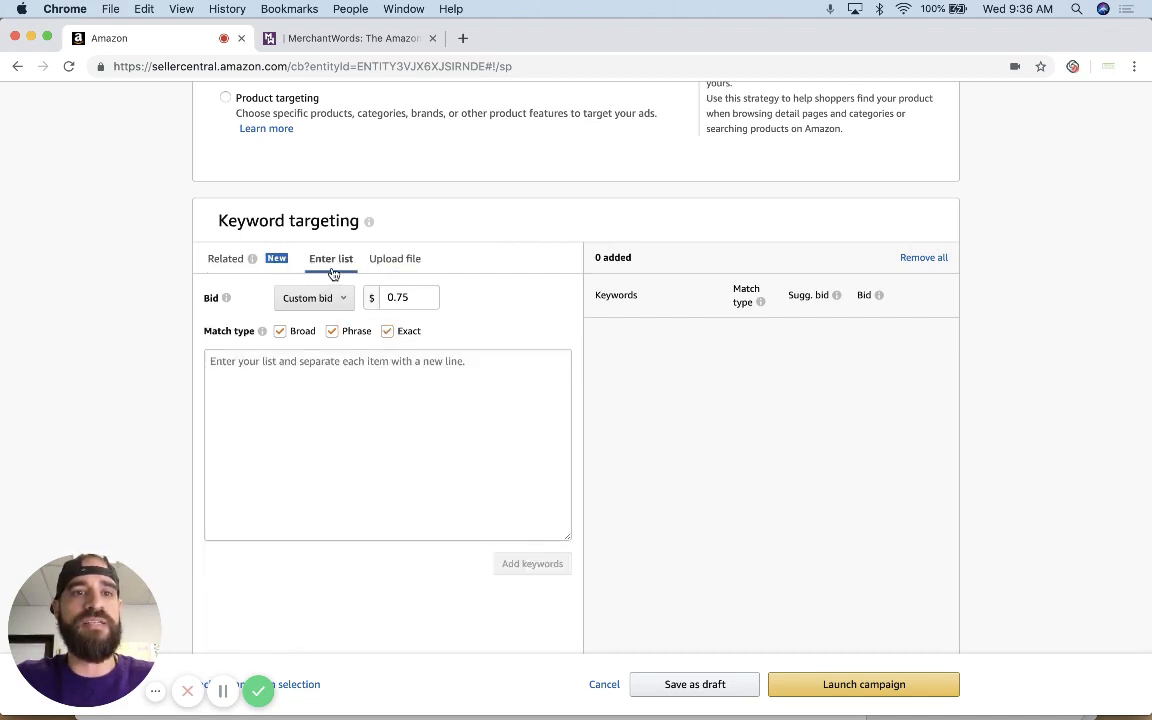
pyautogui.click(331, 333)
pyautogui.click(386, 333)
pyautogui.click(313, 383)
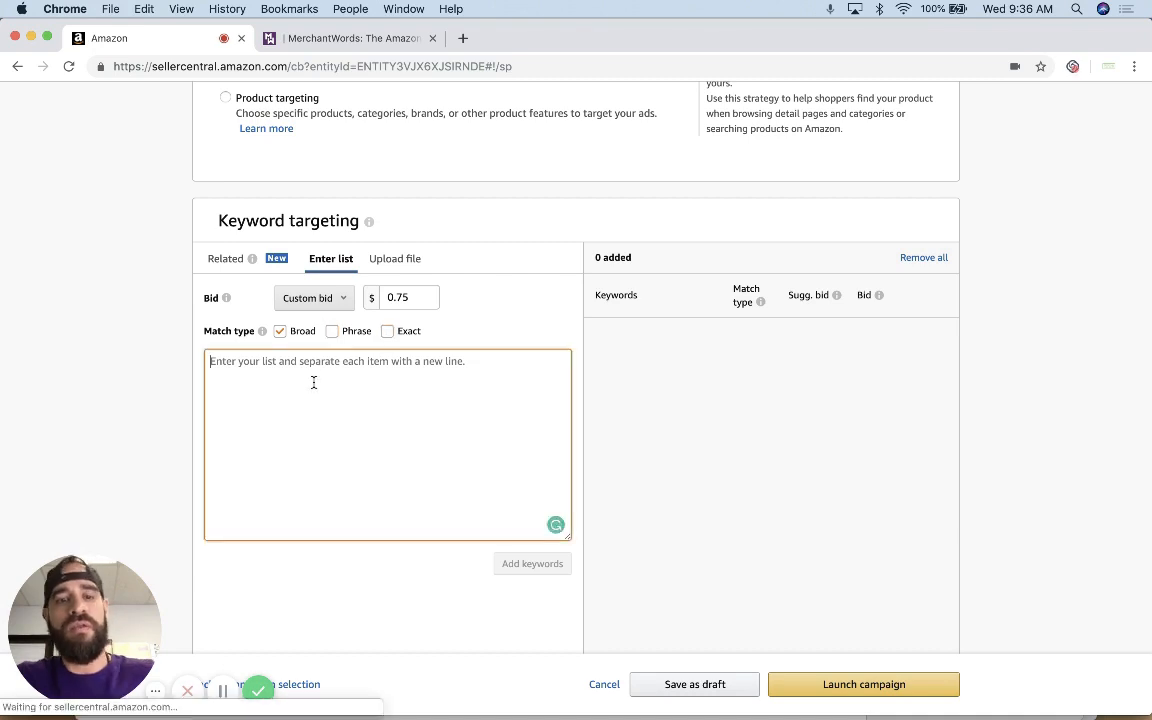
pyautogui.hotkey('ctrl', 'v')
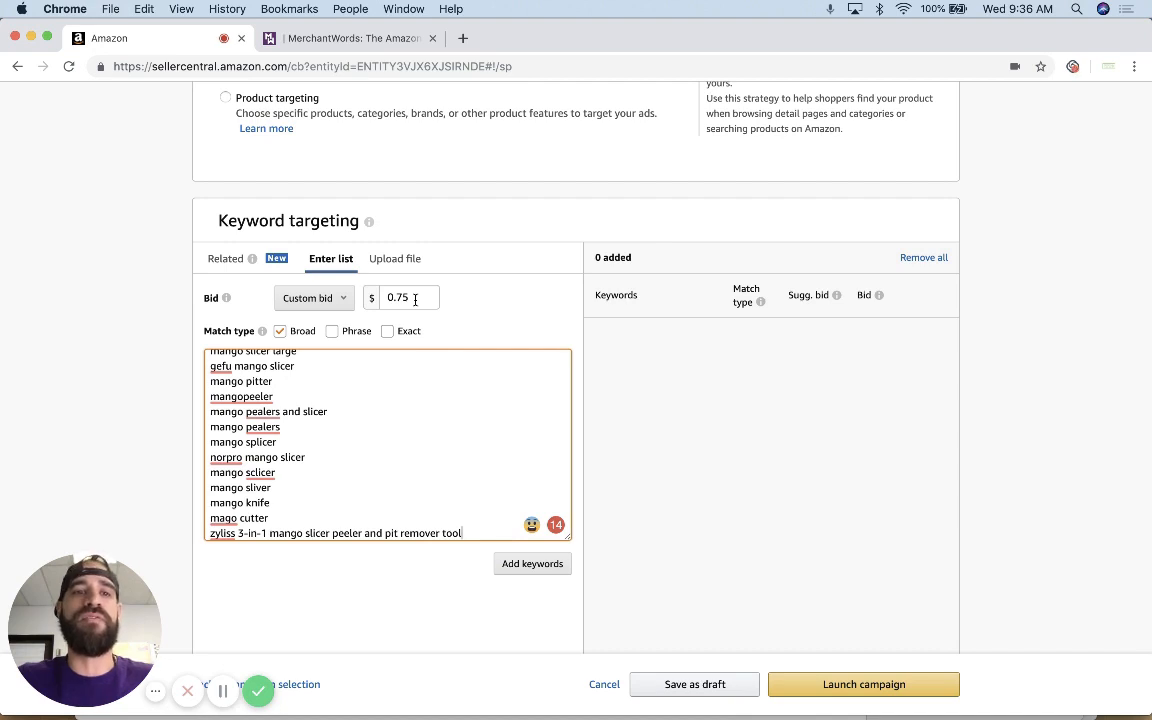
pyautogui.click(521, 567)
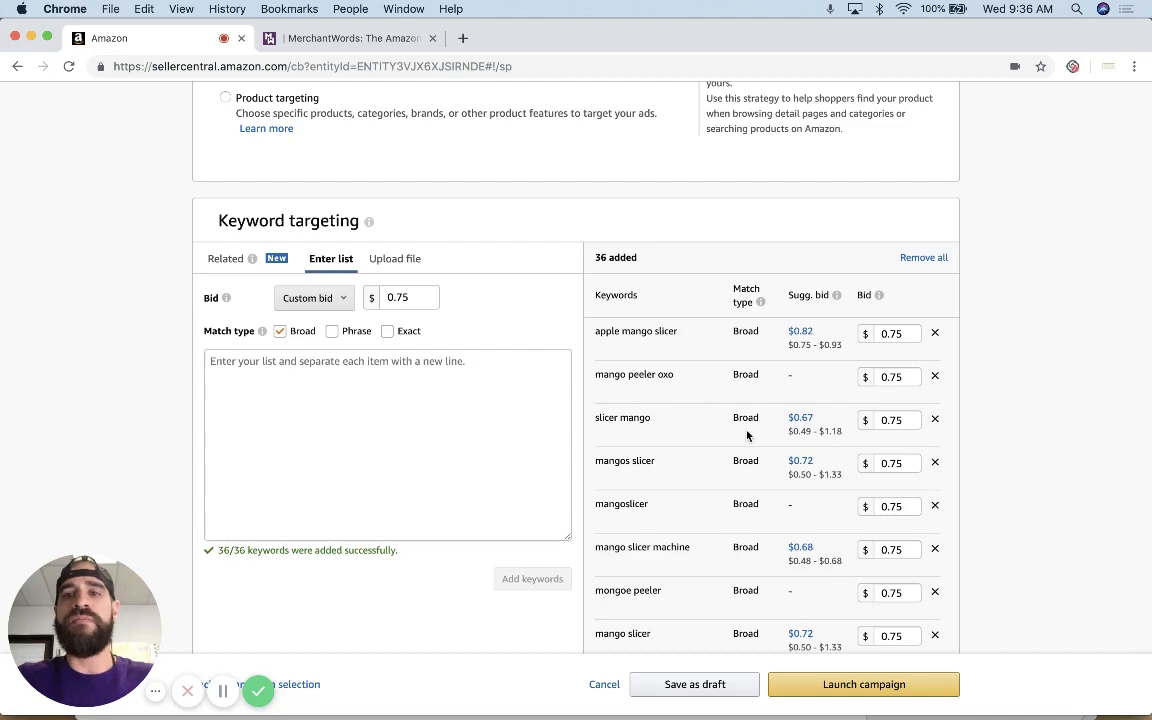
# Review the added keywords, comparing their suggested bids with the bids assigned to them.
pyautogui.scroll(-5, 748, 437)
pyautogui.scroll(-4, 1016, 389)
pyautogui.scroll(-3, 560, 440)
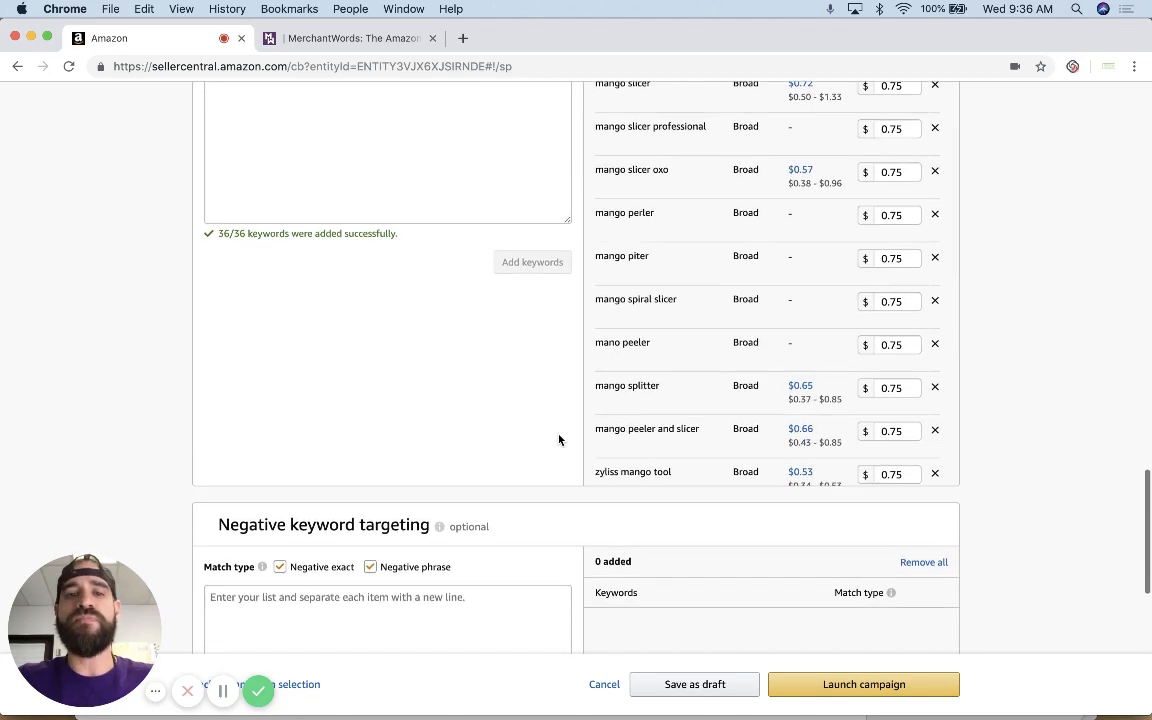
pyautogui.scroll(-1, 453, 432)
pyautogui.scroll(5, 453, 432)
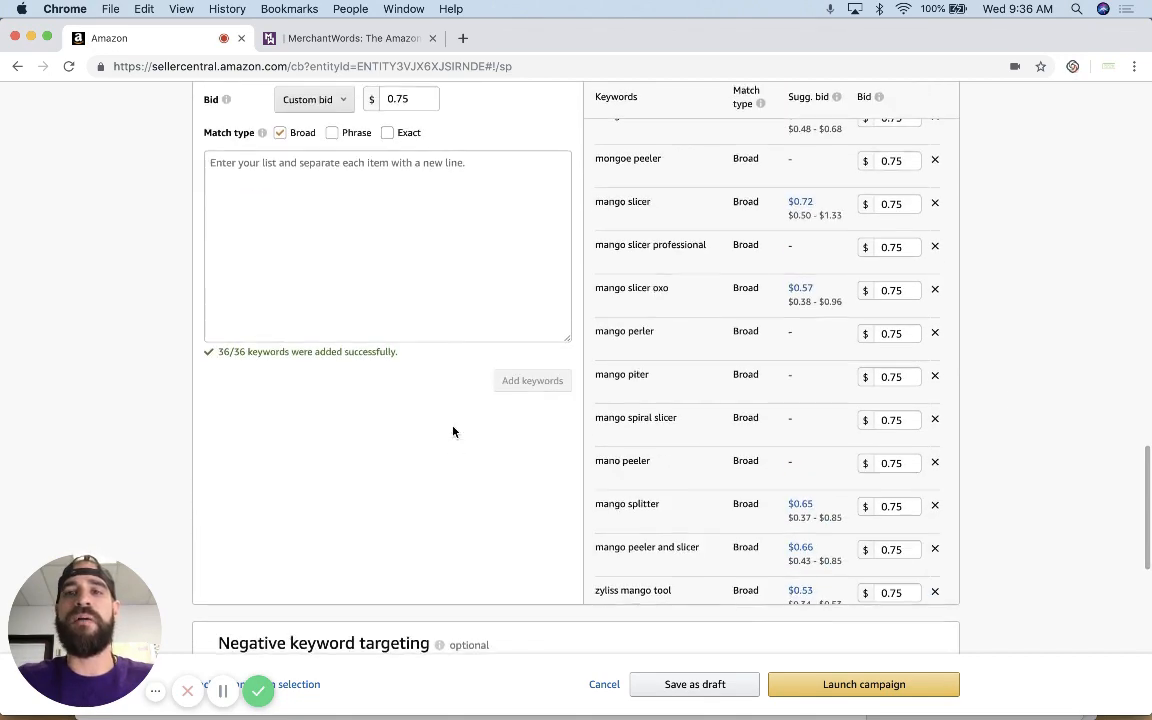
pyautogui.scroll(3, 453, 430)
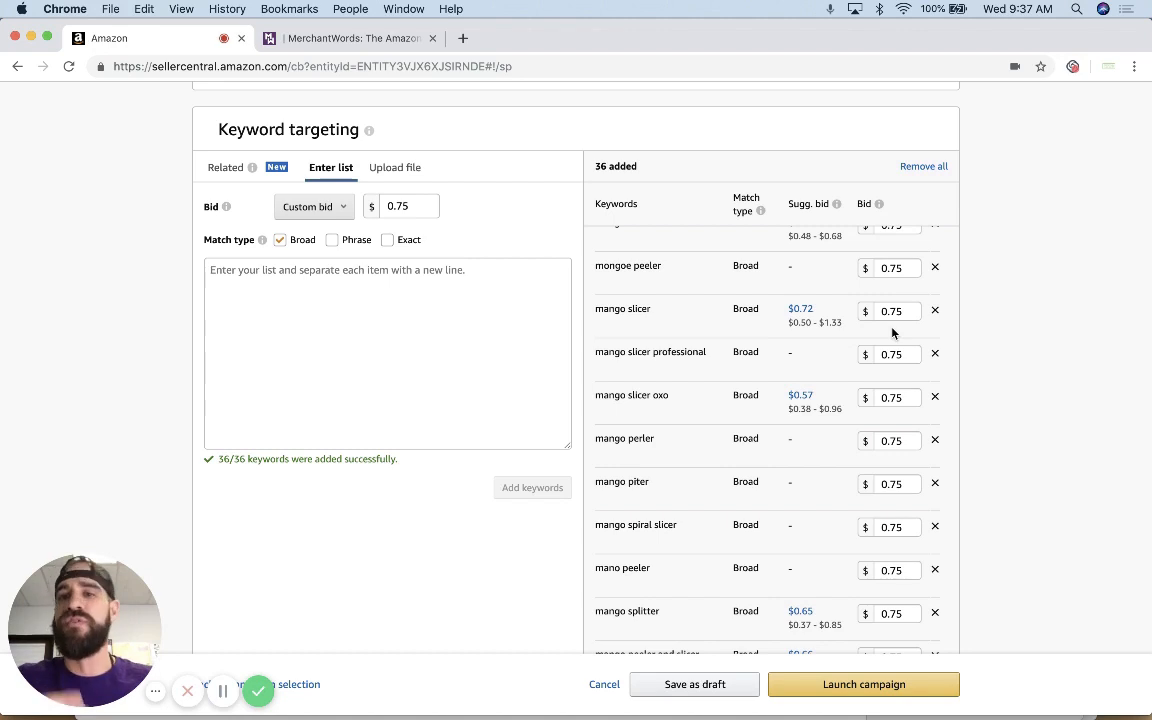
pyautogui.scroll(1, 967, 273)
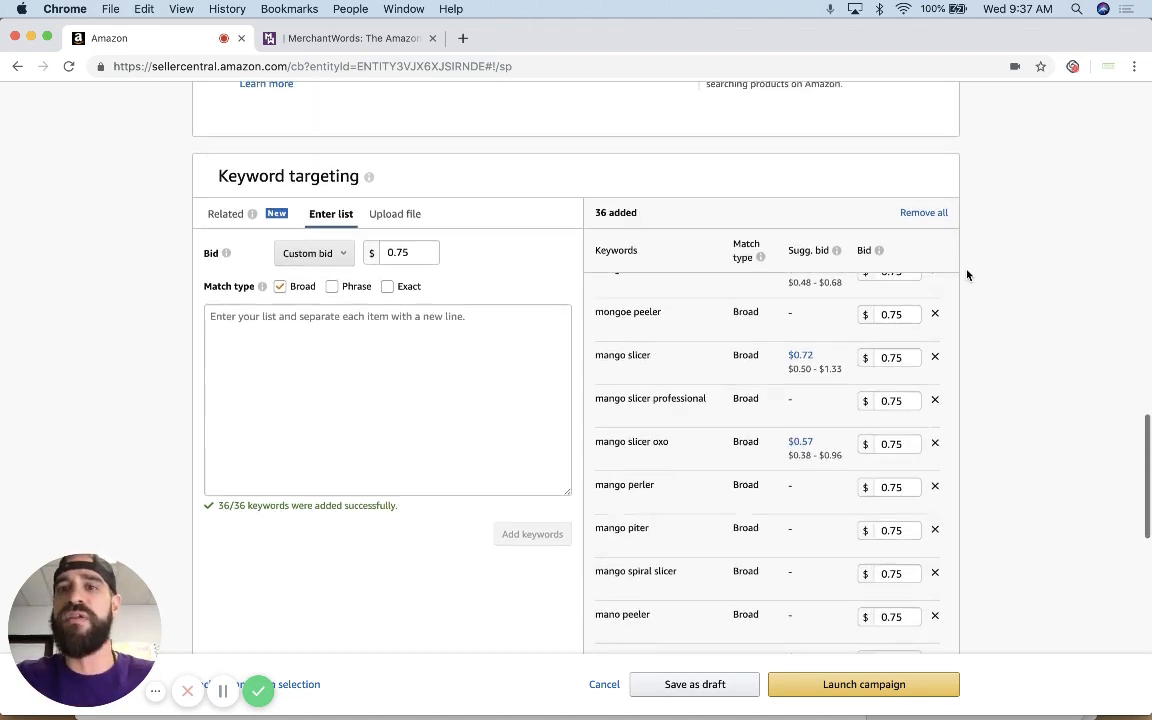
pyautogui.scroll(2, 868, 355)
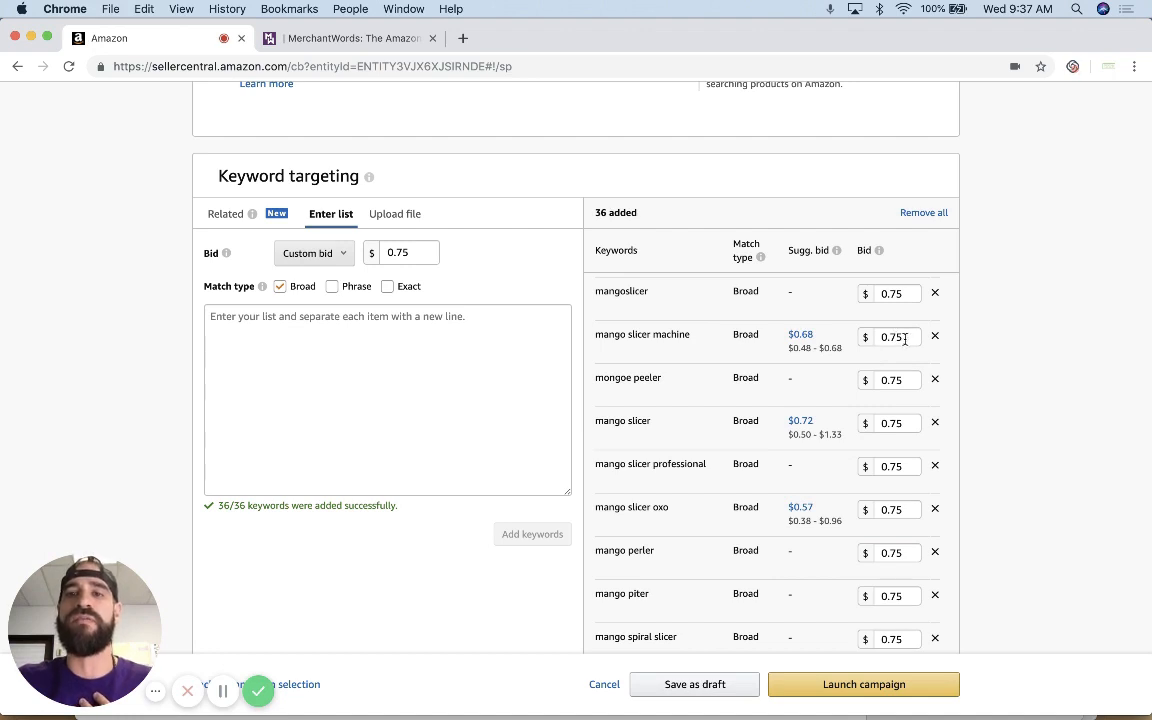
# Set the bid for the "mango slicer machine" broad keyword to $0.89 and save it.
pyautogui.click(905, 339)
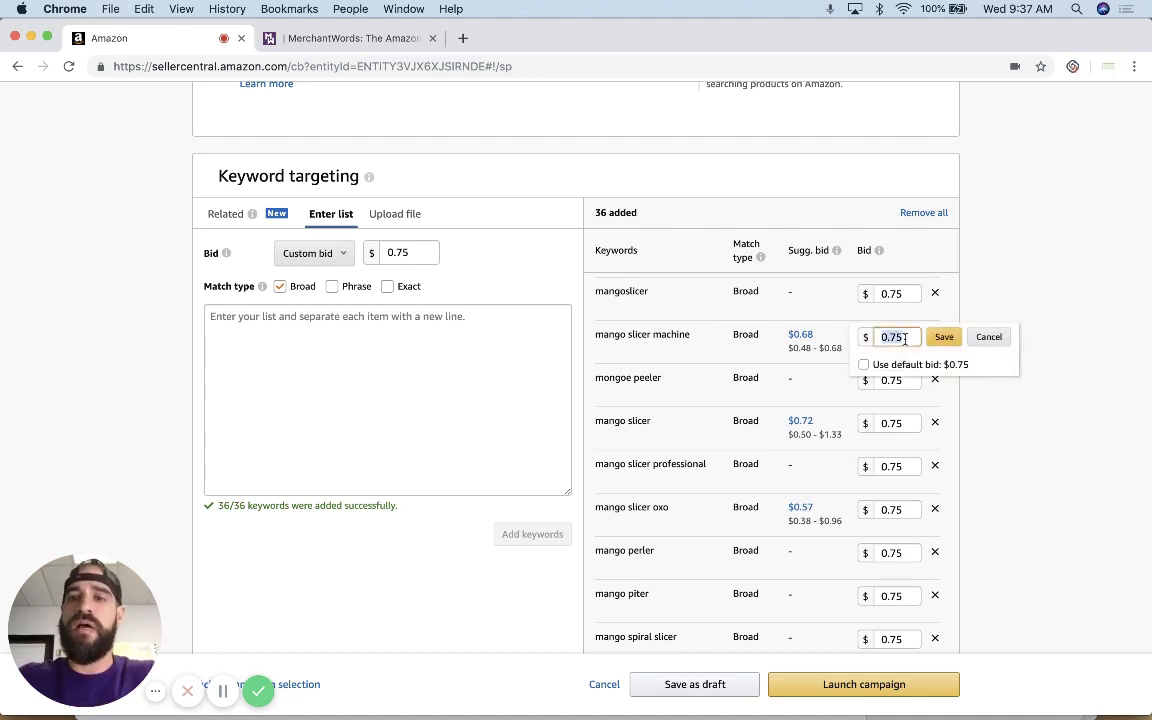
pyautogui.press('BackSpace')
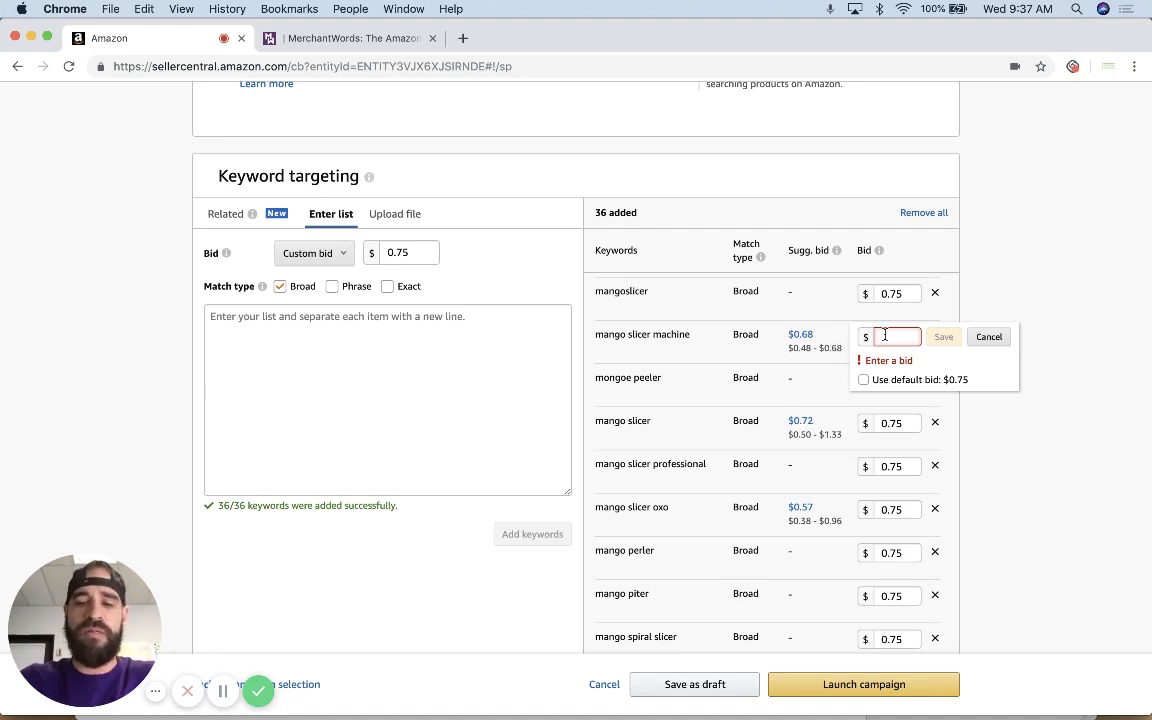
pyautogui.write('0.89')
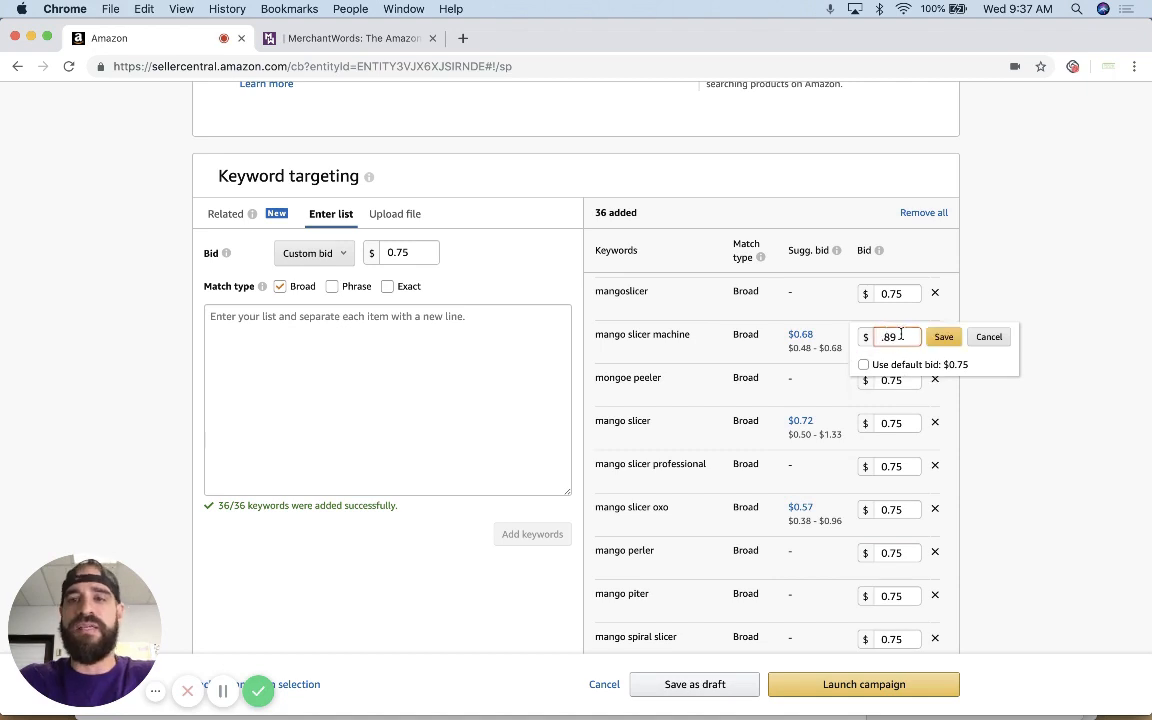
pyautogui.click(940, 337)
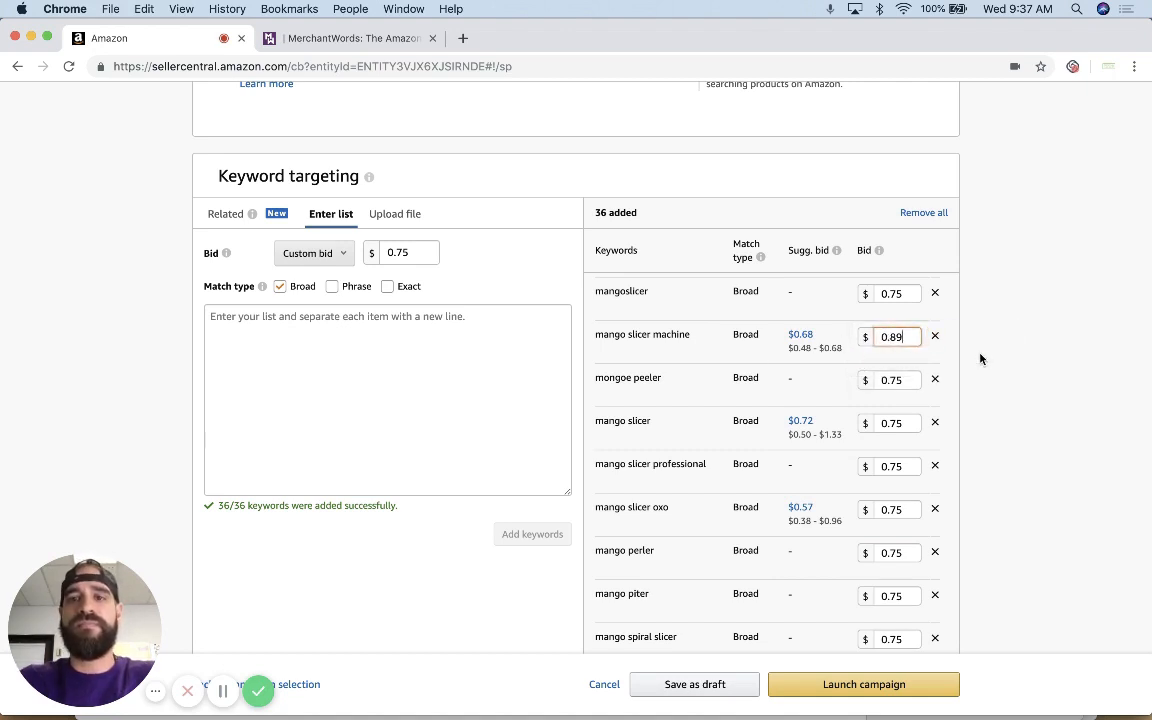
# Add "cake slicer" as a negative keyword with only the negative exact match type selected.
pyautogui.scroll(-2, 800, 350)
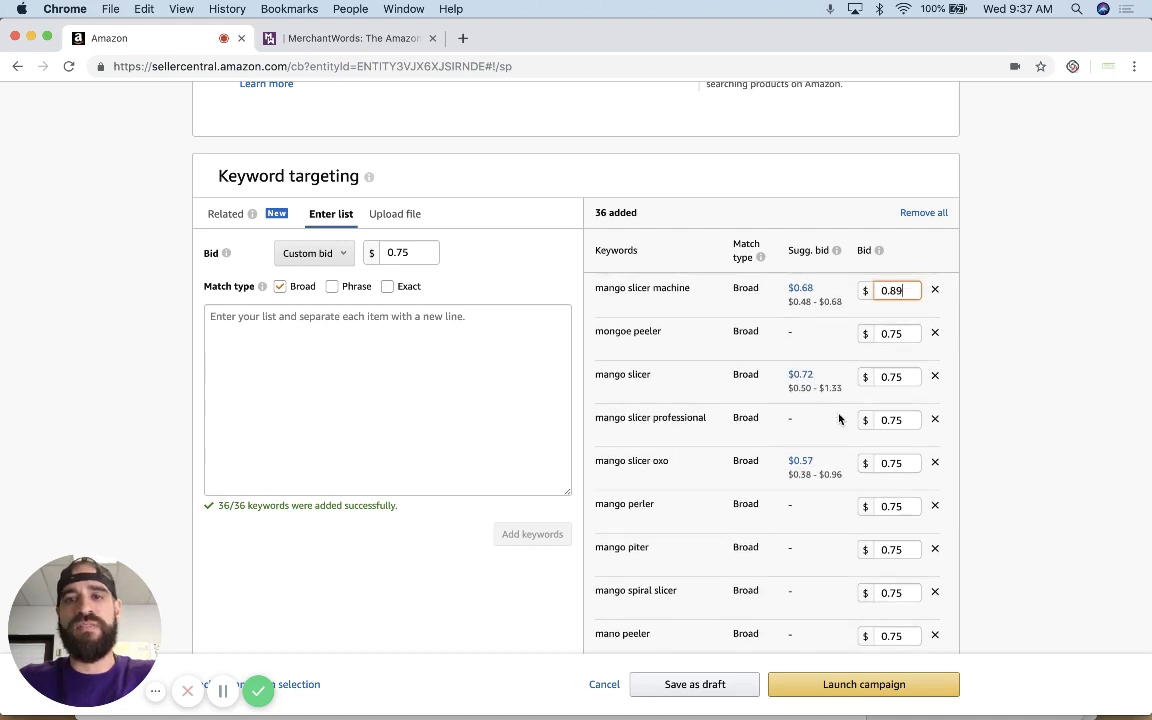
pyautogui.scroll(-3, 839, 418)
pyautogui.scroll(-3, 839, 418)
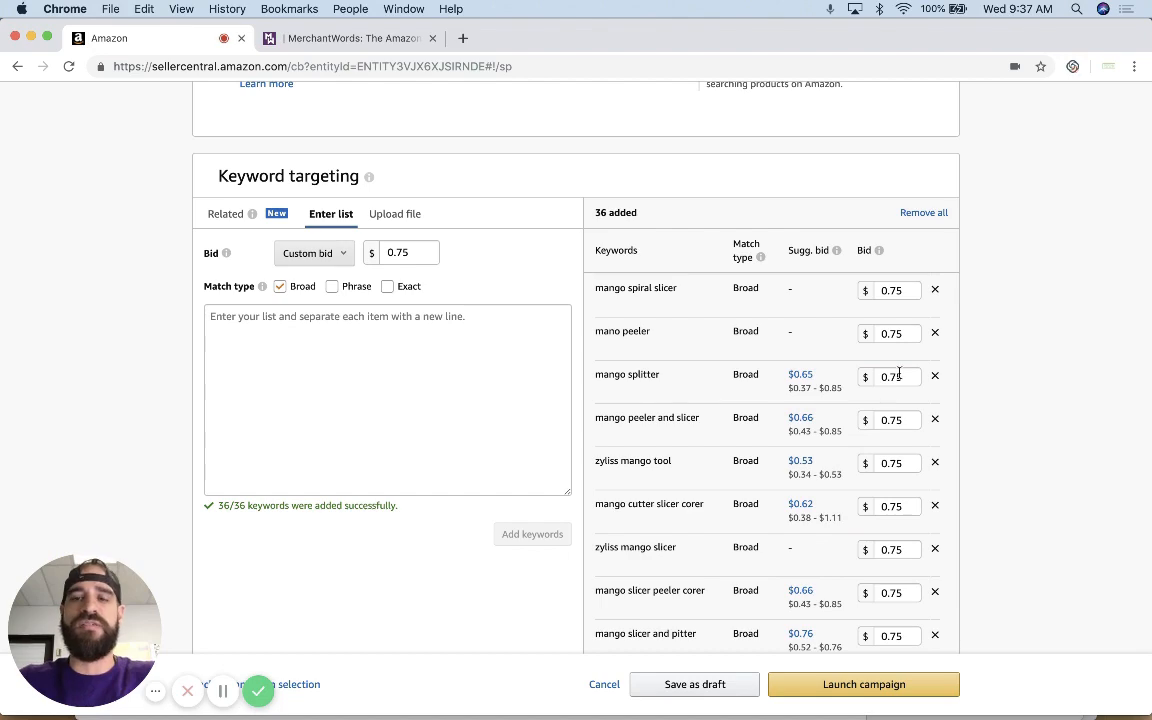
pyautogui.scroll(-2, 990, 342)
pyautogui.scroll(-7, 990, 342)
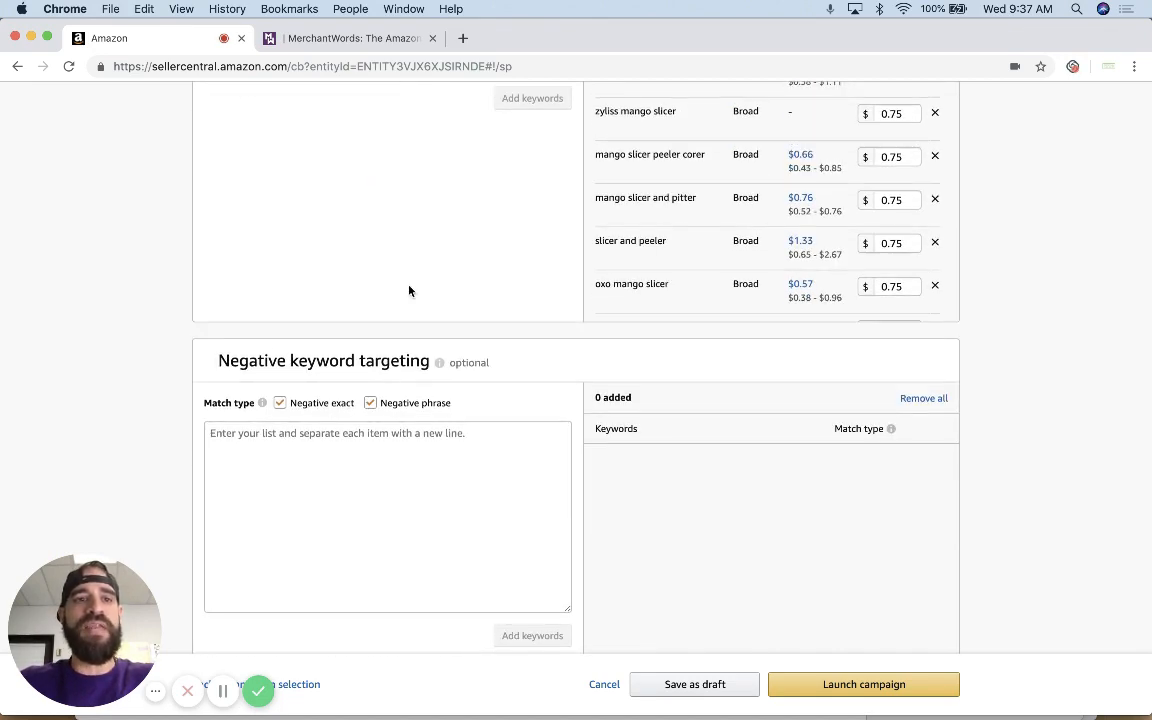
pyautogui.scroll(-1, 409, 290)
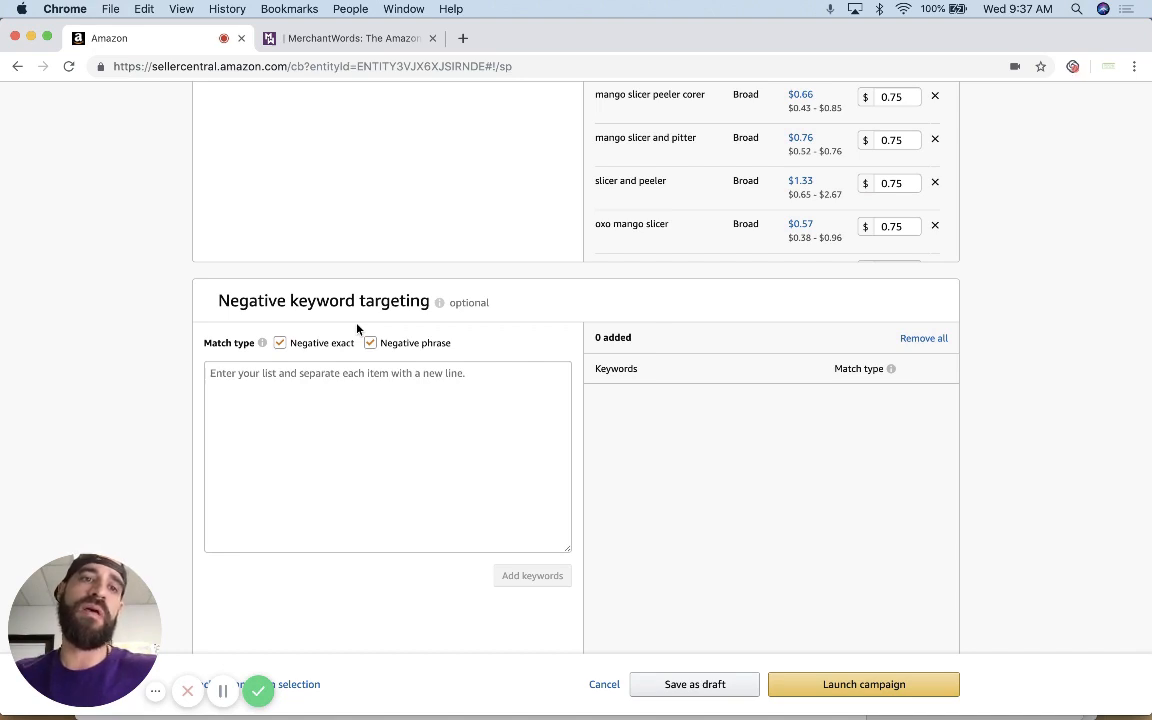
pyautogui.click(329, 383)
pyautogui.write('ca')
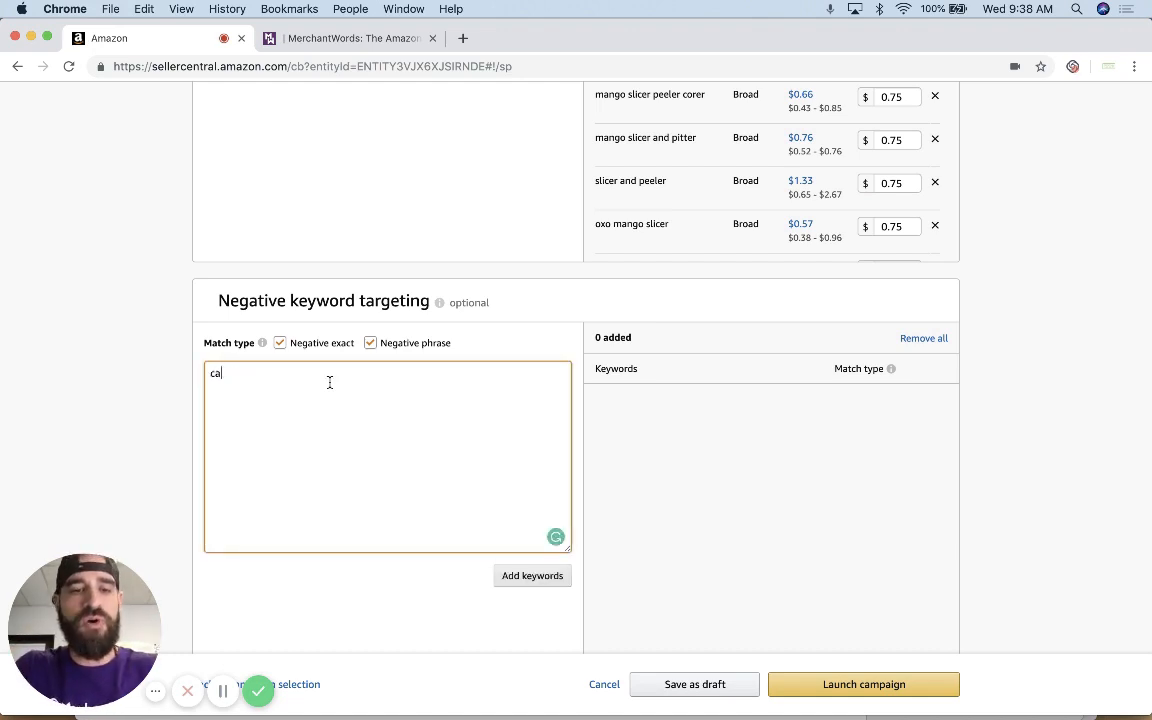
pyautogui.write('ke slicer')
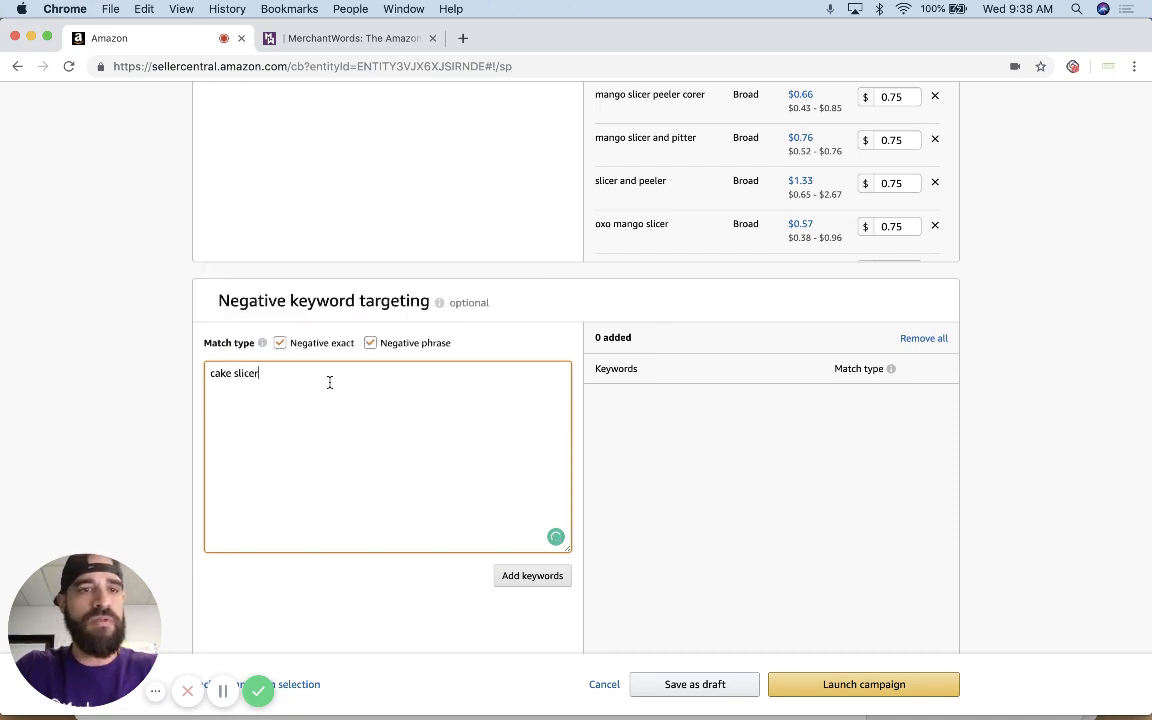
pyautogui.click(140, 367)
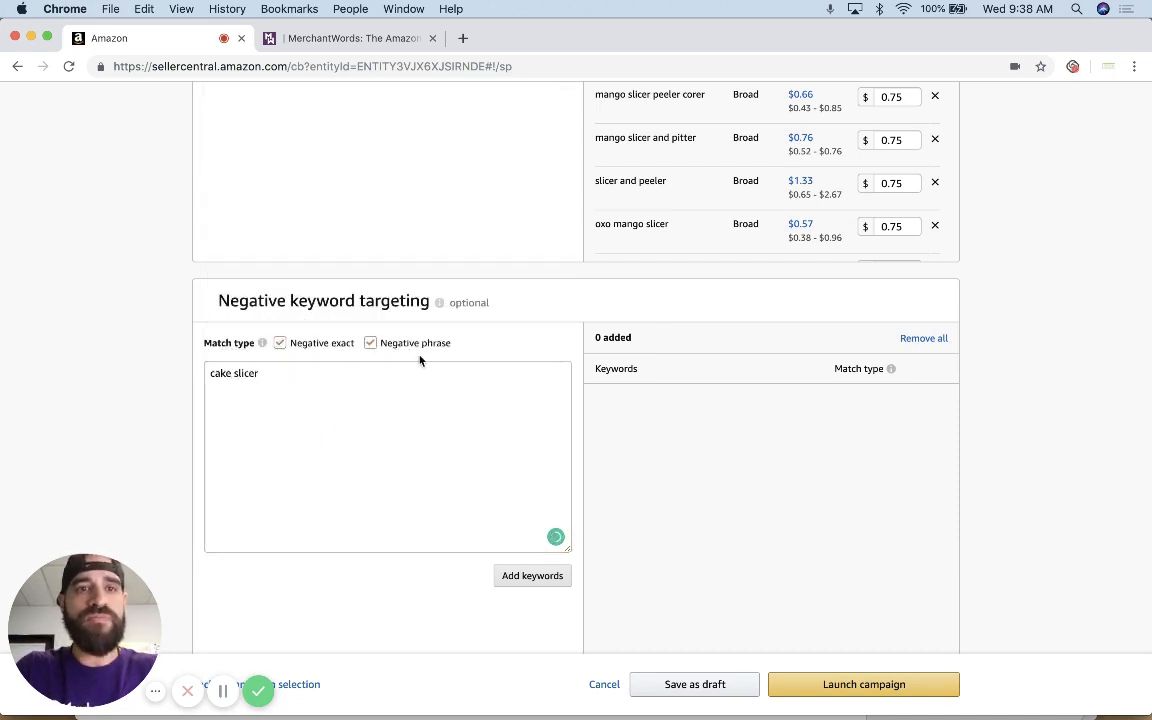
pyautogui.click(372, 343)
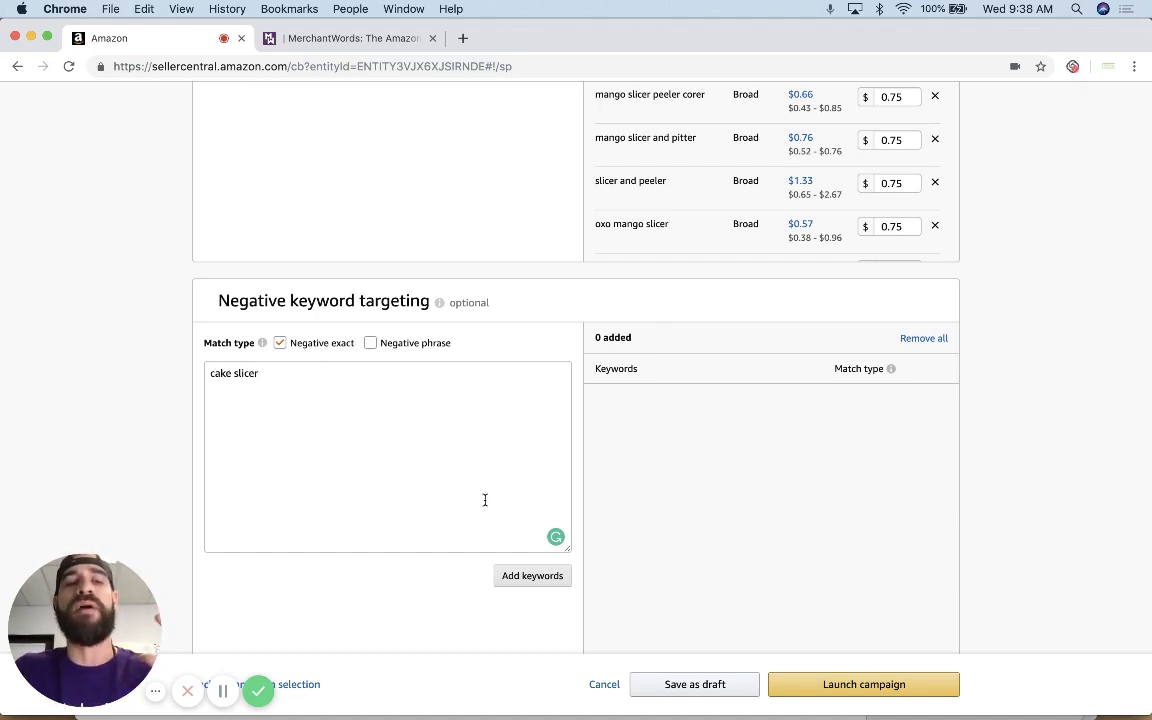
pyautogui.click(510, 577)
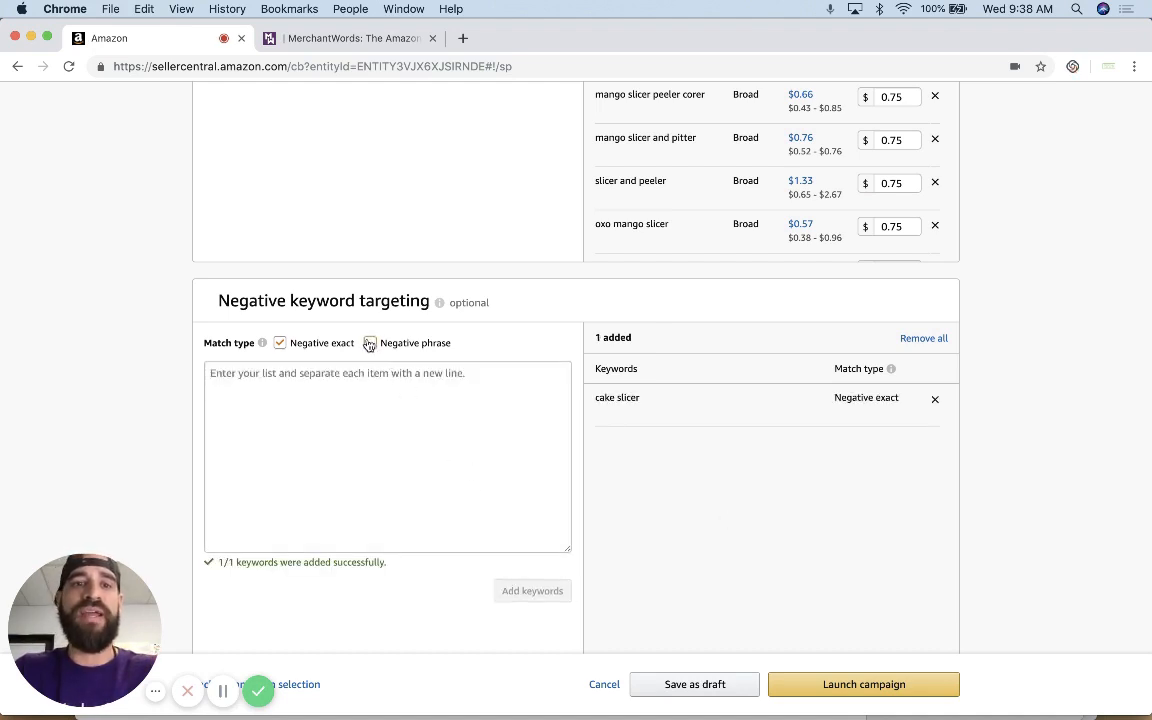
# Add "apple" as a negative keyword with only the negative phrase match type selected.
pyautogui.click(281, 343)
pyautogui.click(371, 343)
pyautogui.click(368, 370)
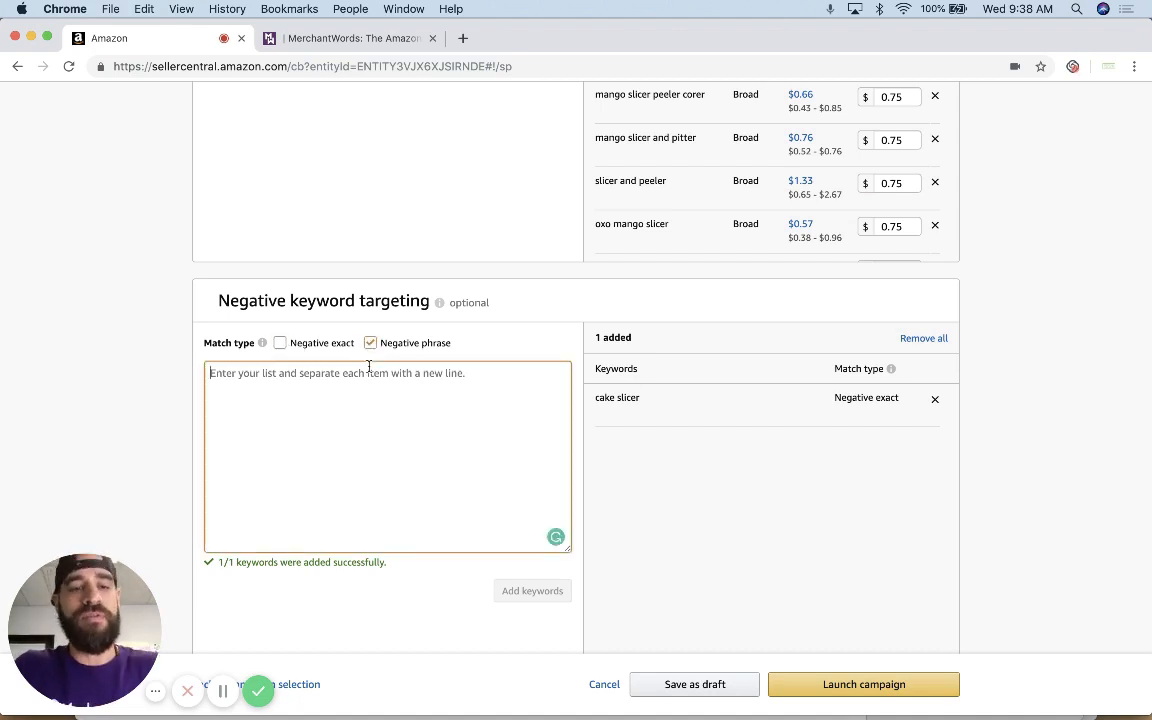
pyautogui.write('apple')
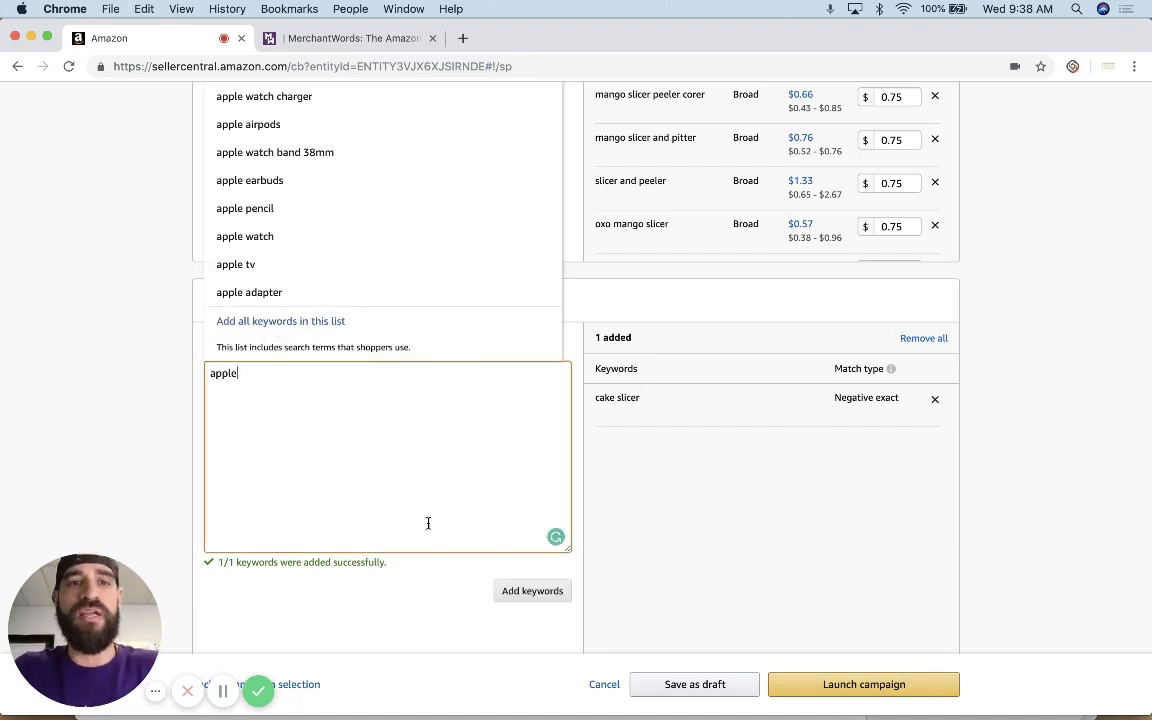
pyautogui.click(120, 467)
pyautogui.click(531, 596)
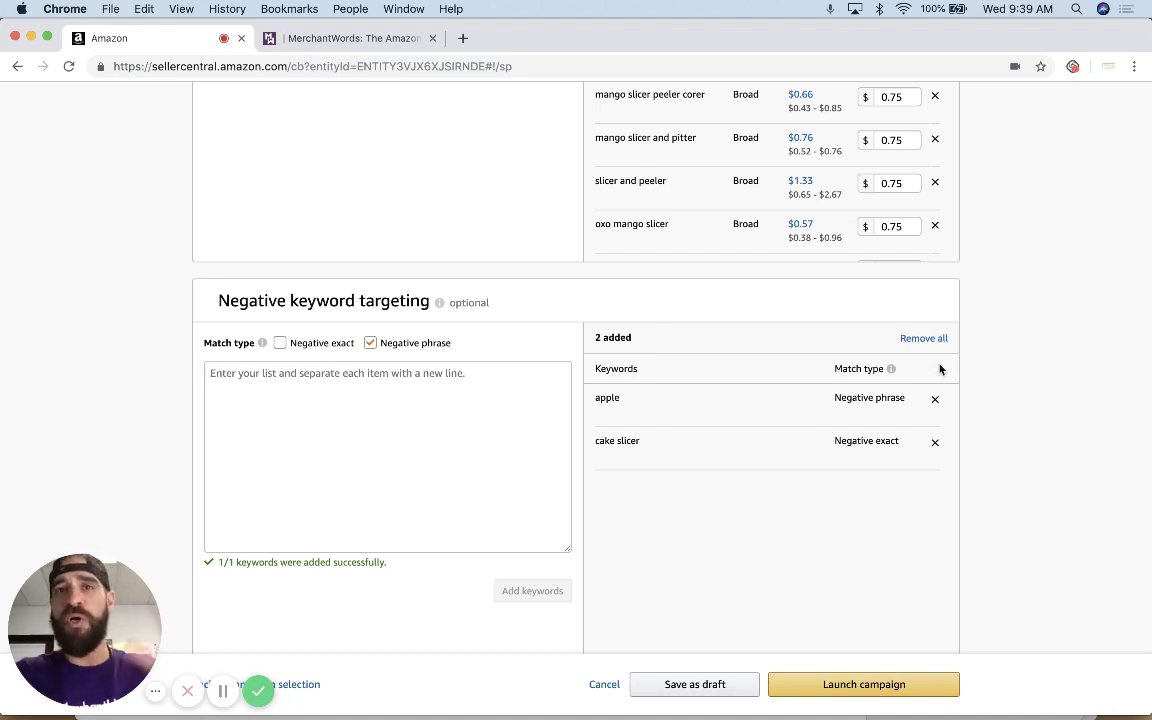
# Review the campaign setup from the negative keywords back up to the bidding strategy and campaign settings.
pyautogui.scroll(-5, 982, 337)
pyautogui.scroll(6, 983, 340)
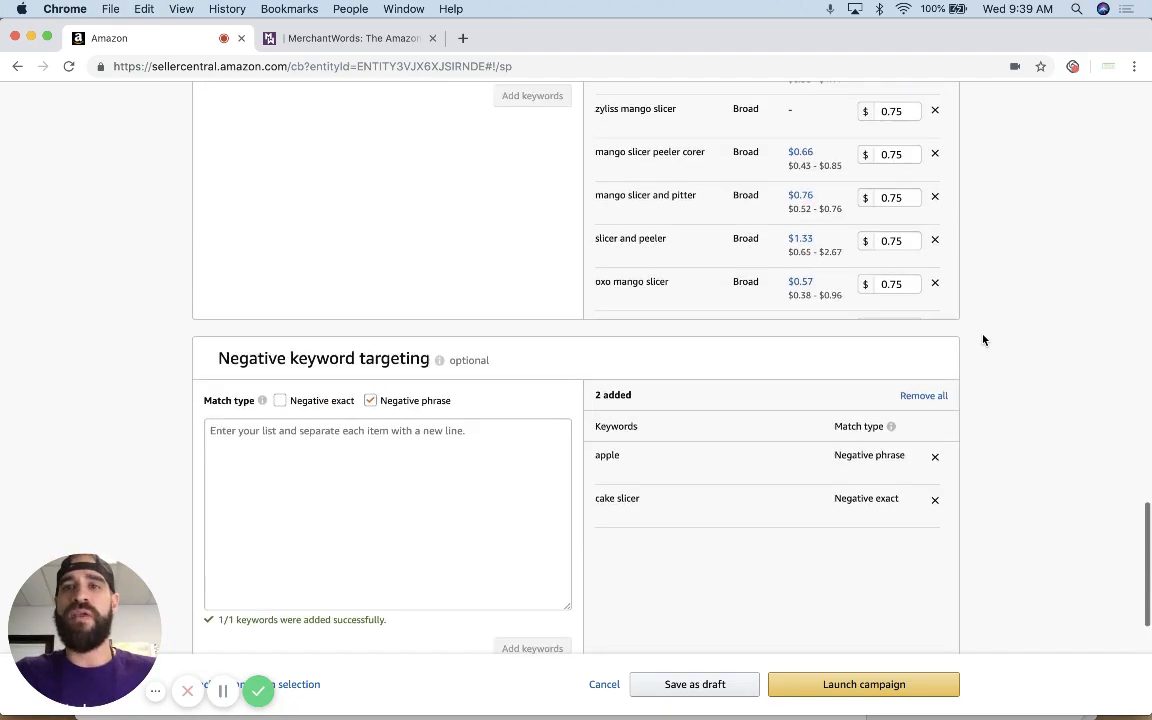
pyautogui.scroll(20, 983, 340)
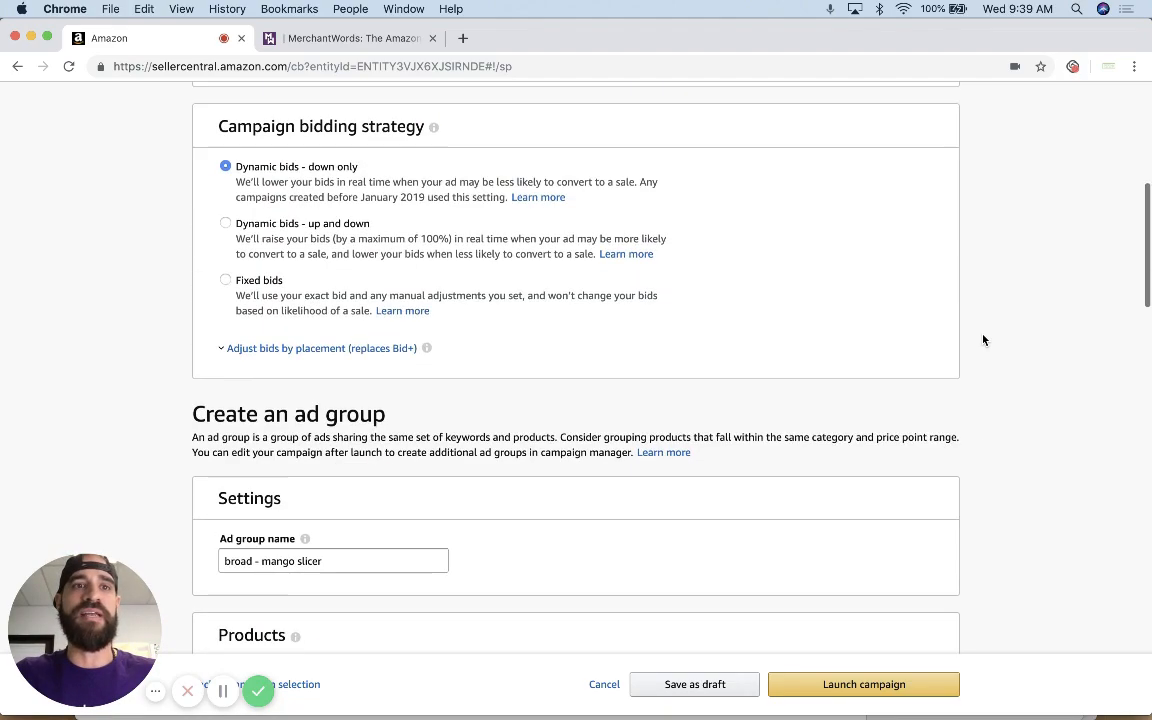
pyautogui.scroll(-3, 982, 337)
pyautogui.scroll(10, 982, 337)
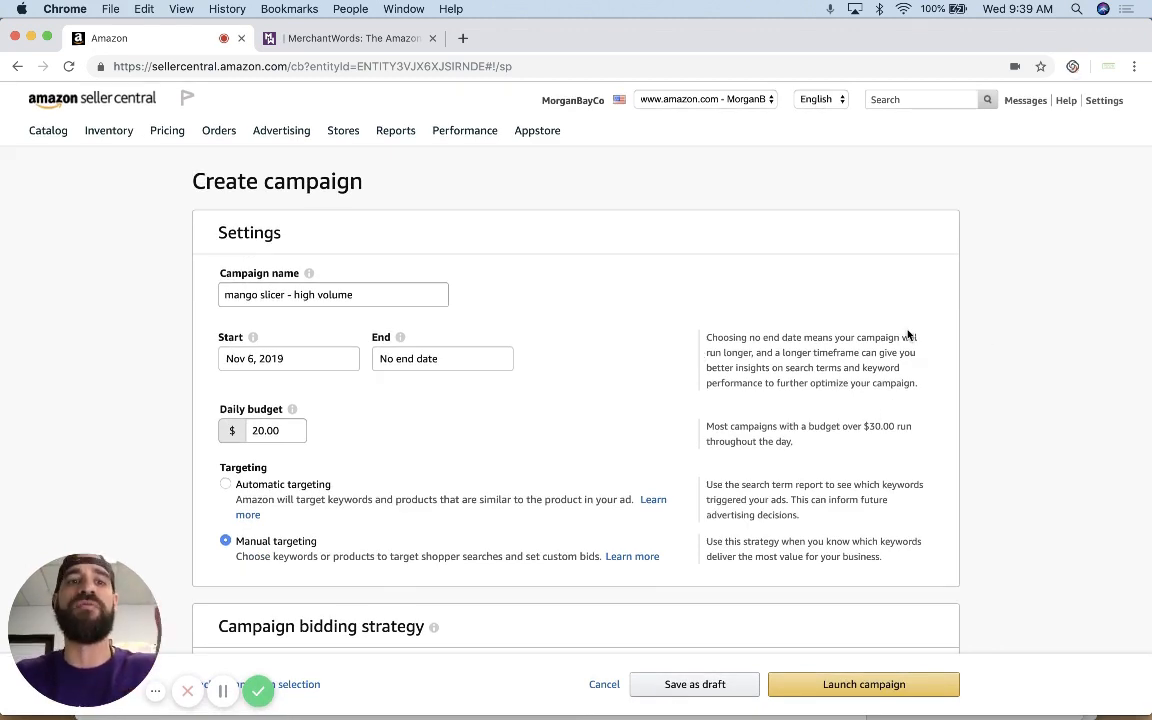
# Review the campaign setup down to the negative keywords and launch the "mango slicer - high volume" campaign.
pyautogui.scroll(-15, 980, 292)
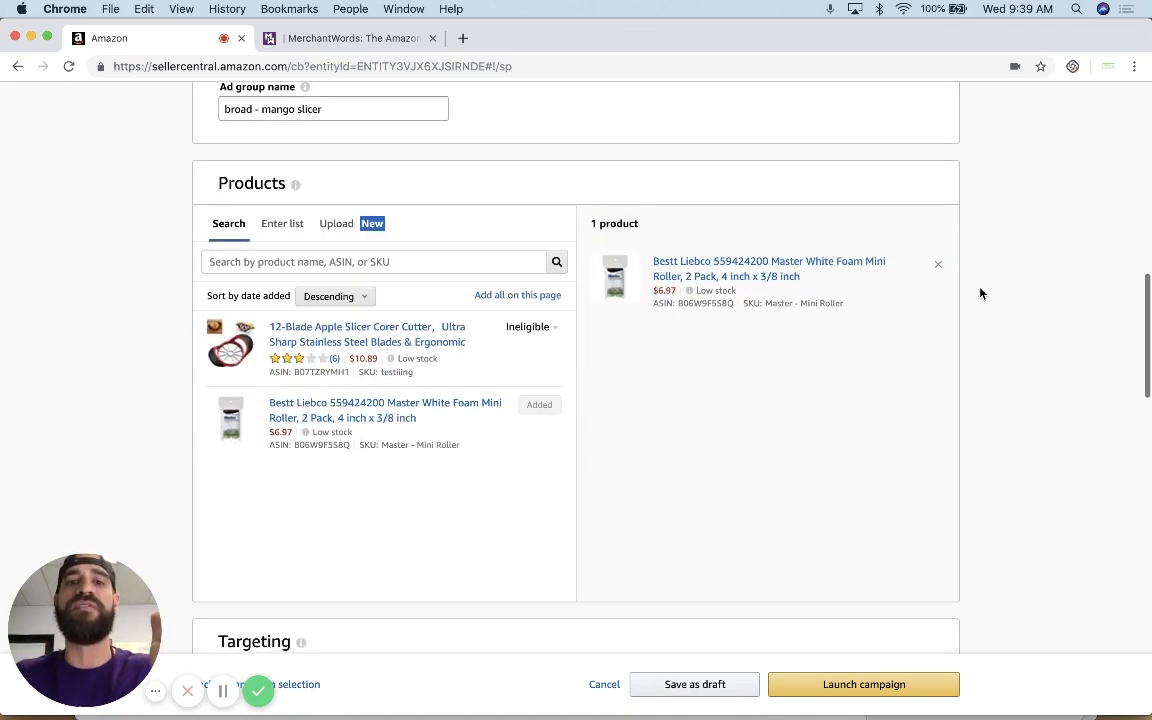
pyautogui.scroll(-5, 980, 292)
pyautogui.scroll(-4, 980, 292)
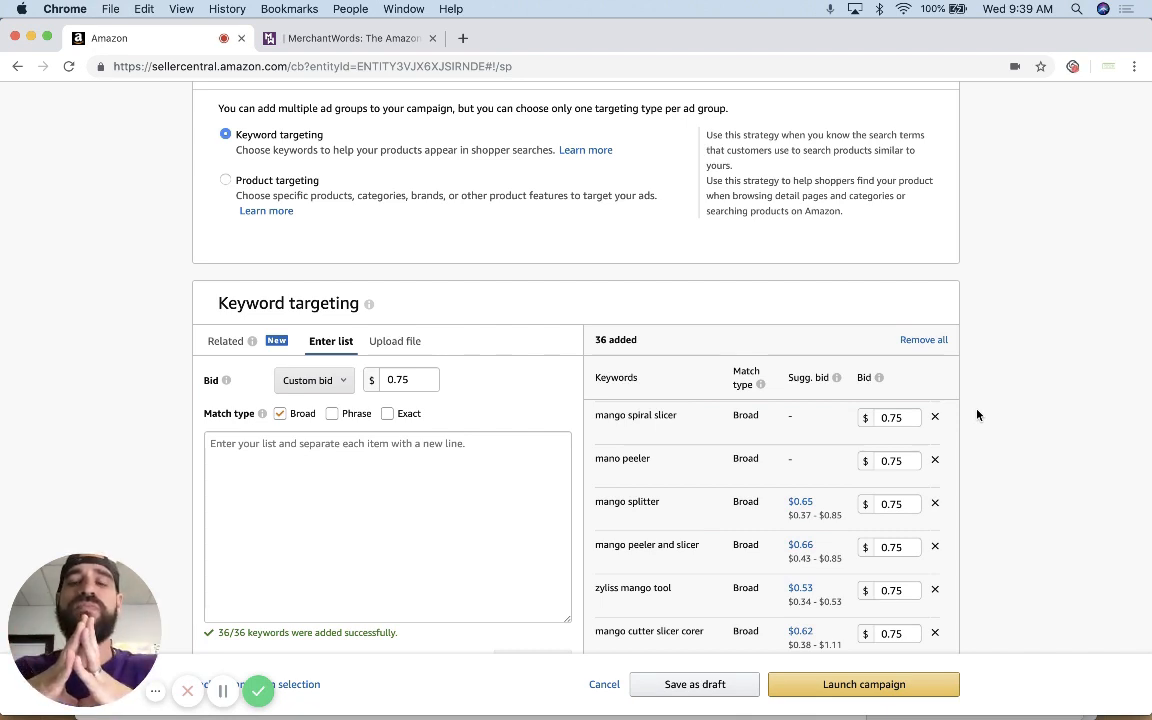
pyautogui.scroll(-5, 978, 415)
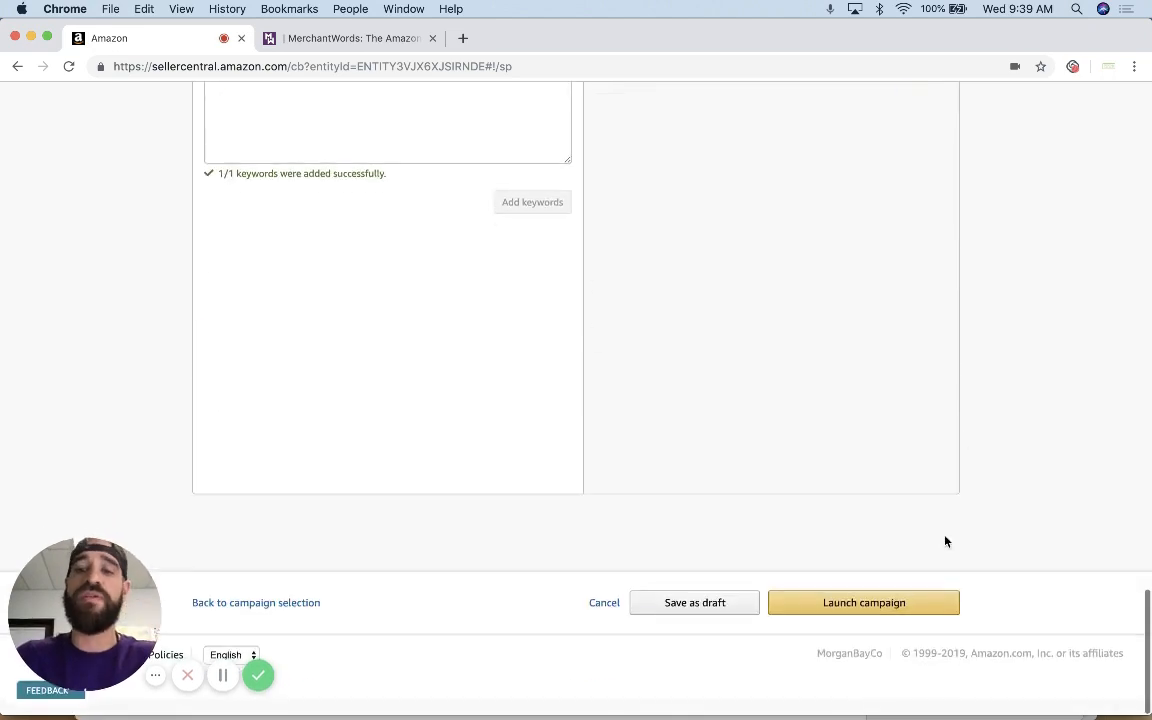
pyautogui.click(885, 620)
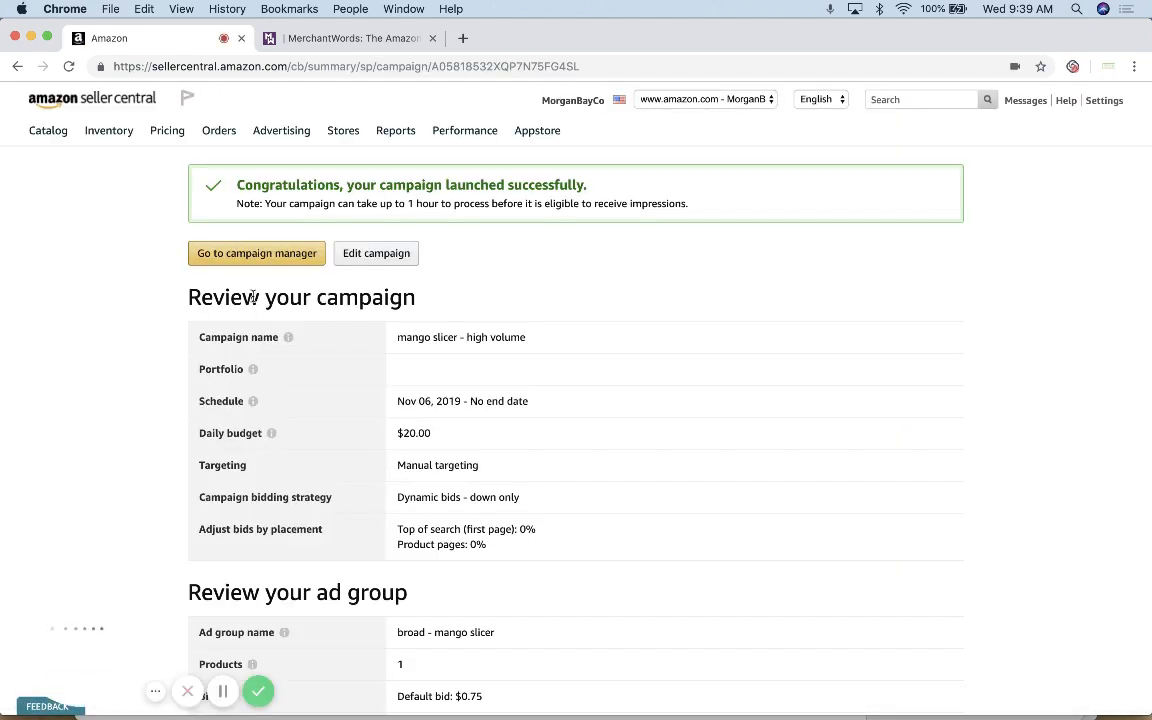
# Go to the campaign manager and open the active "mango slicer - high volume" campaign.
pyautogui.scroll(-1, 466, 271)
pyautogui.click(297, 218)
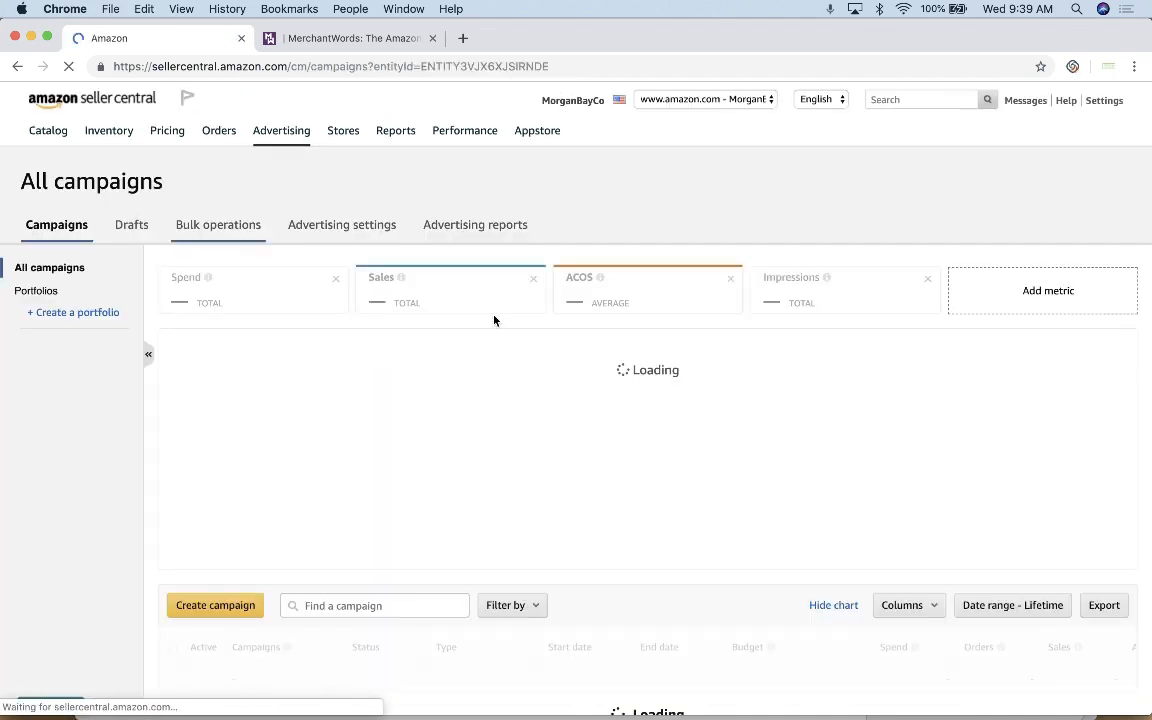
pyautogui.scroll(-2, 409, 399)
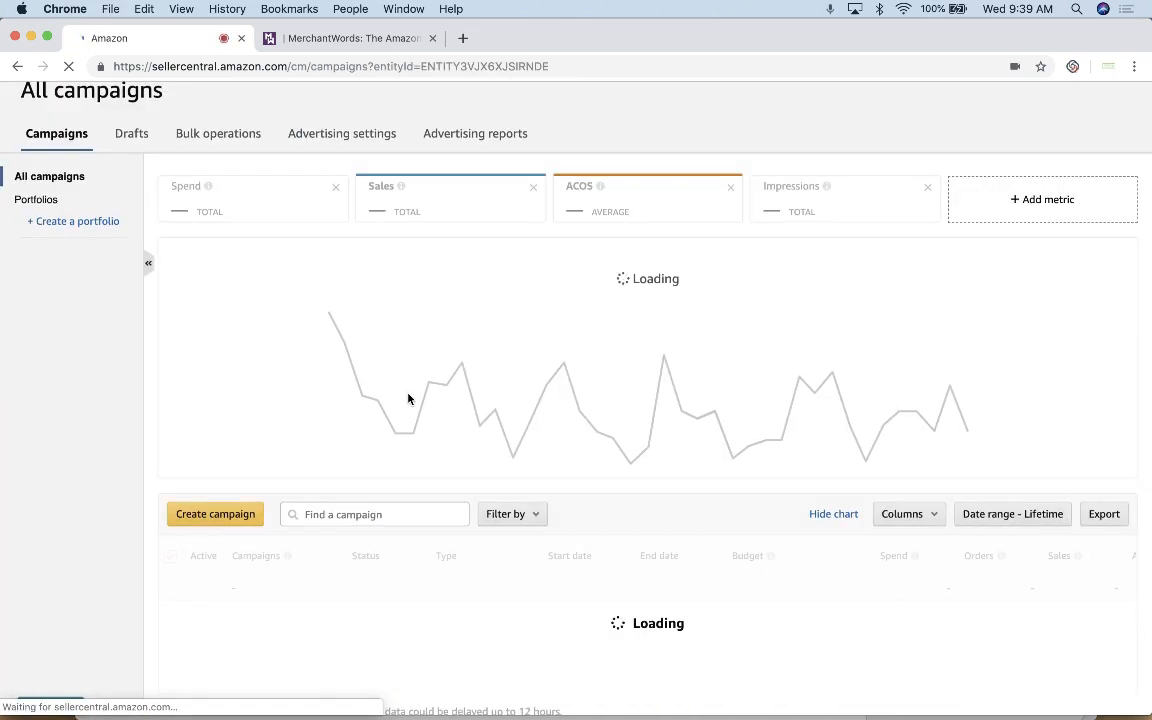
pyautogui.scroll(-5, 409, 399)
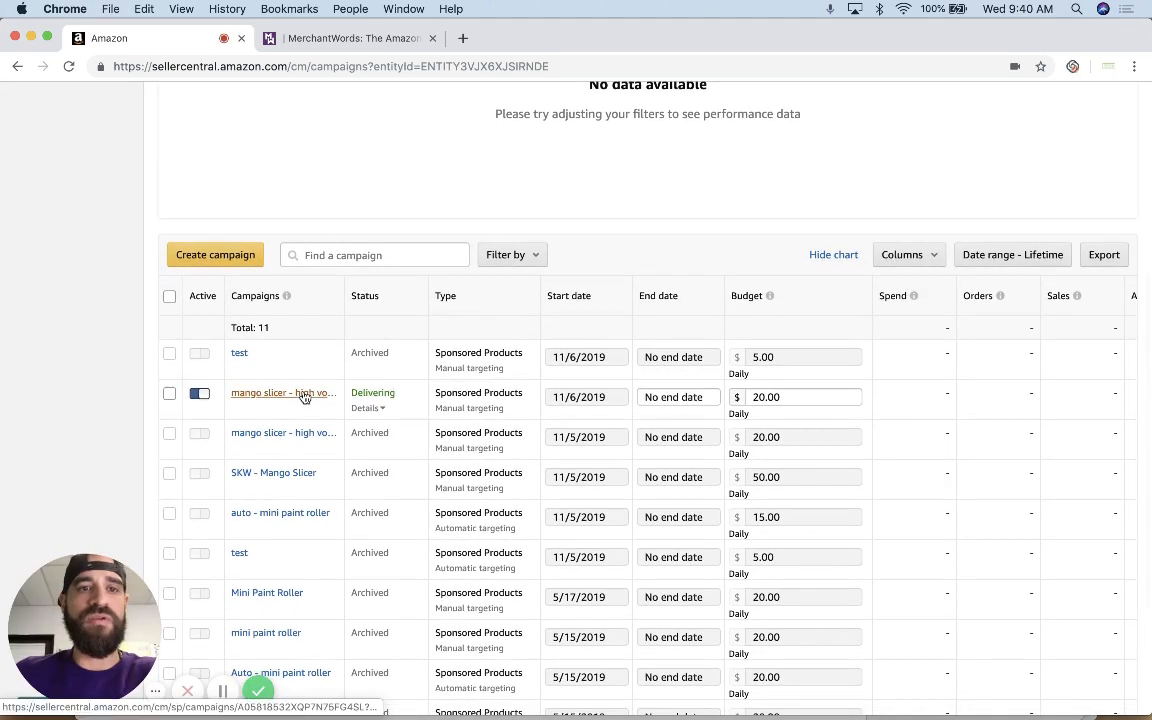
pyautogui.click(304, 395)
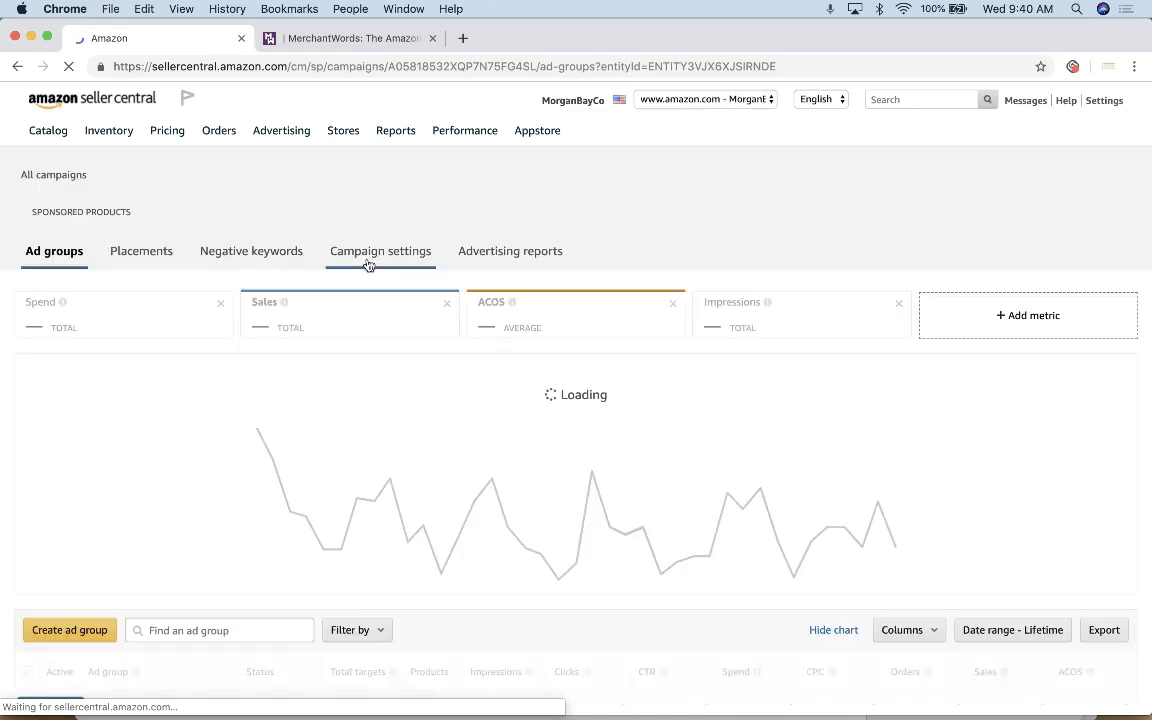
# Open the form for an additional ad group in this campaign and examine its sections down to negative keyword targeting.
pyautogui.scroll(-3, 200, 246)
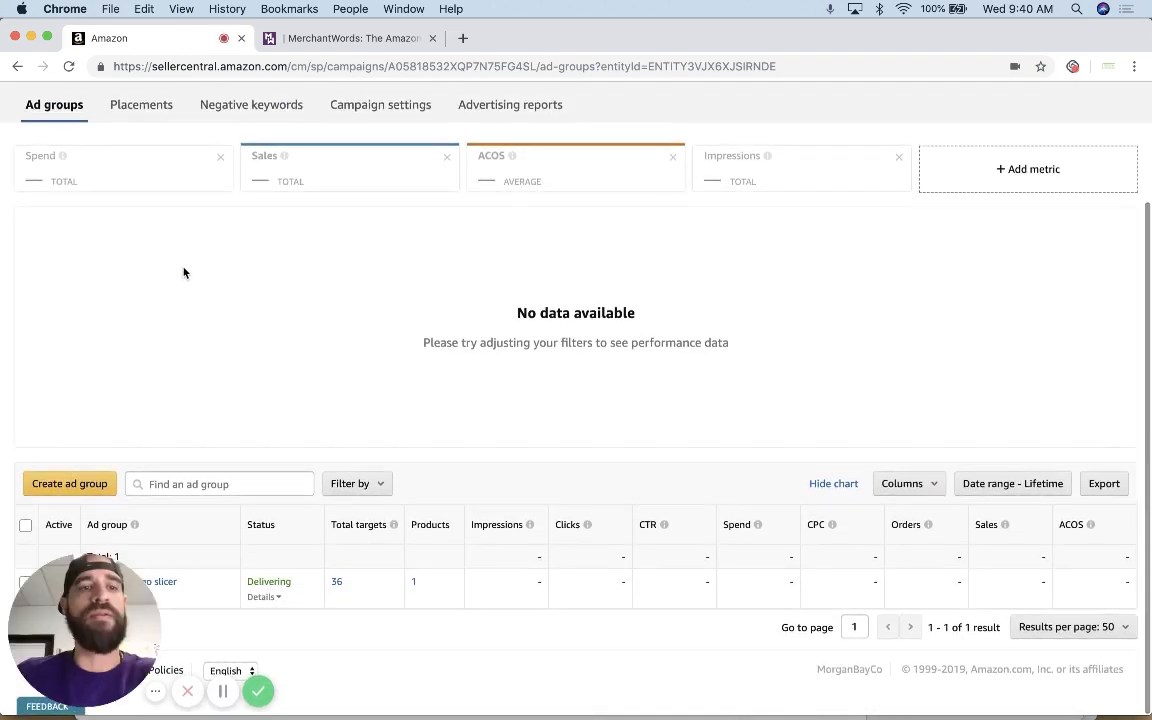
pyautogui.click(70, 484)
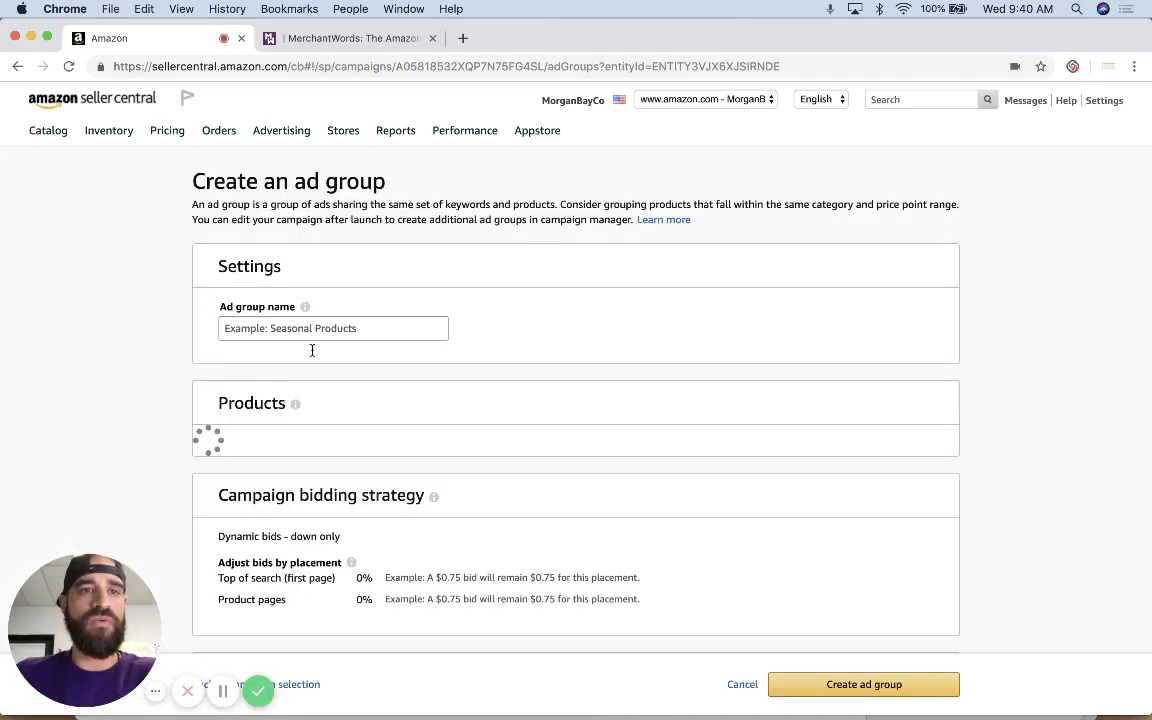
pyautogui.click(337, 329)
pyautogui.scroll(-5, 514, 333)
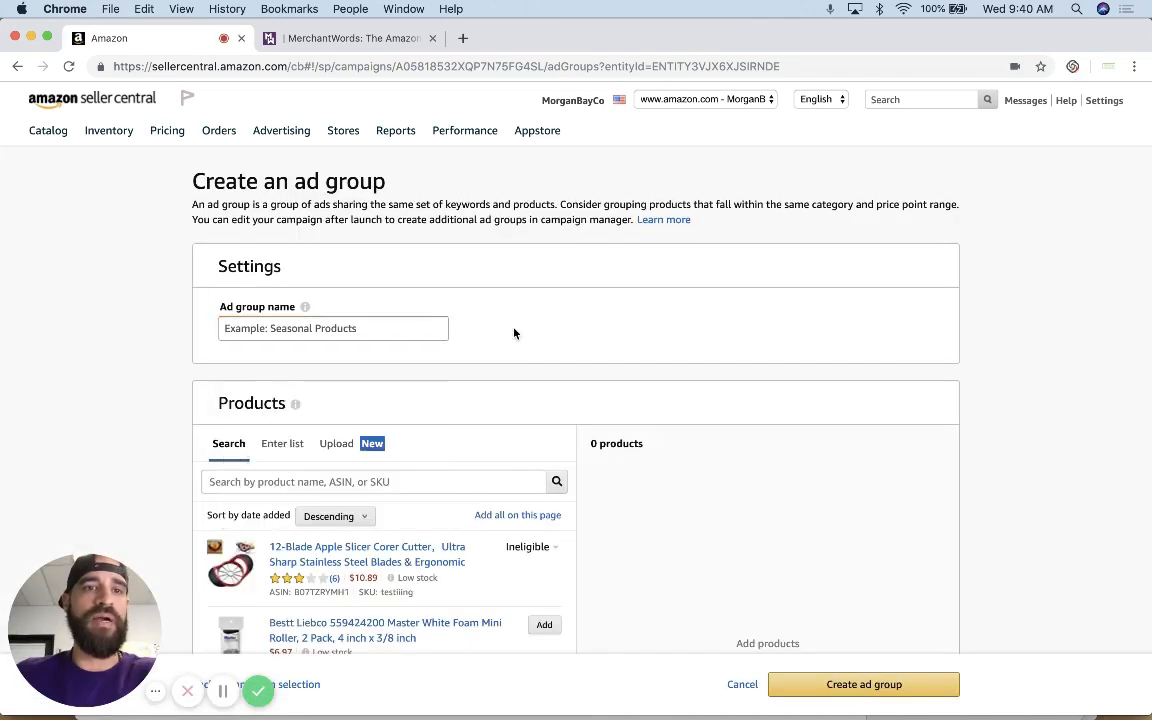
pyautogui.scroll(-12, 514, 333)
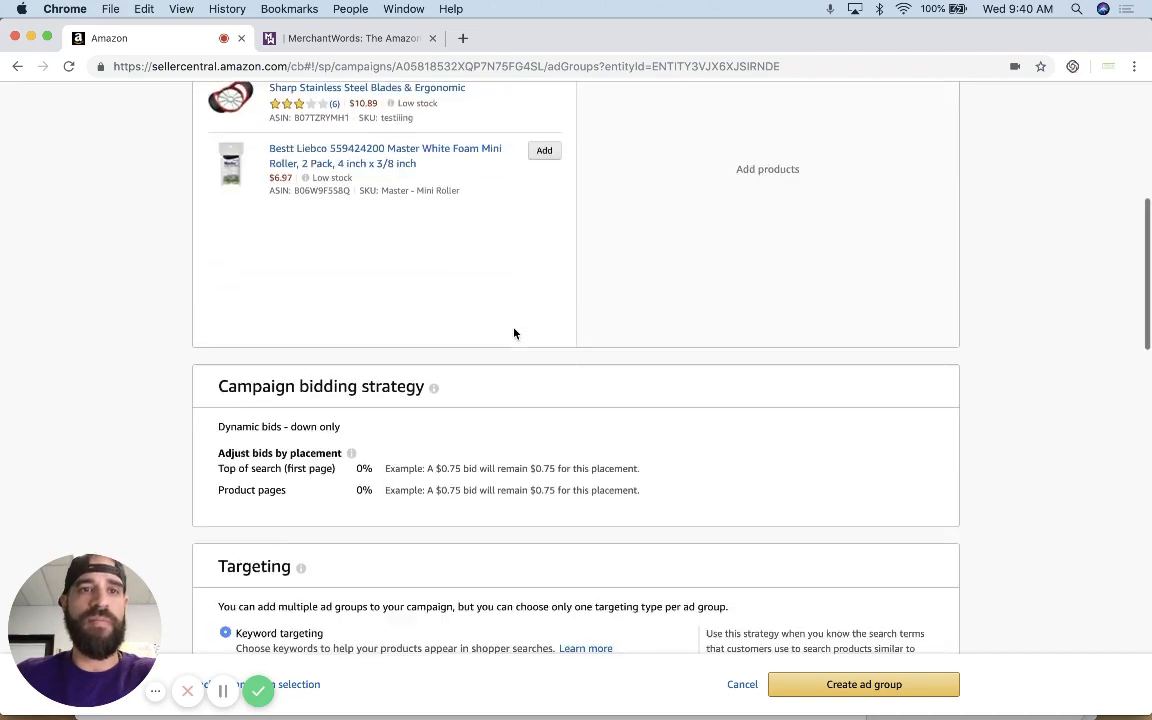
pyautogui.scroll(-5, 514, 333)
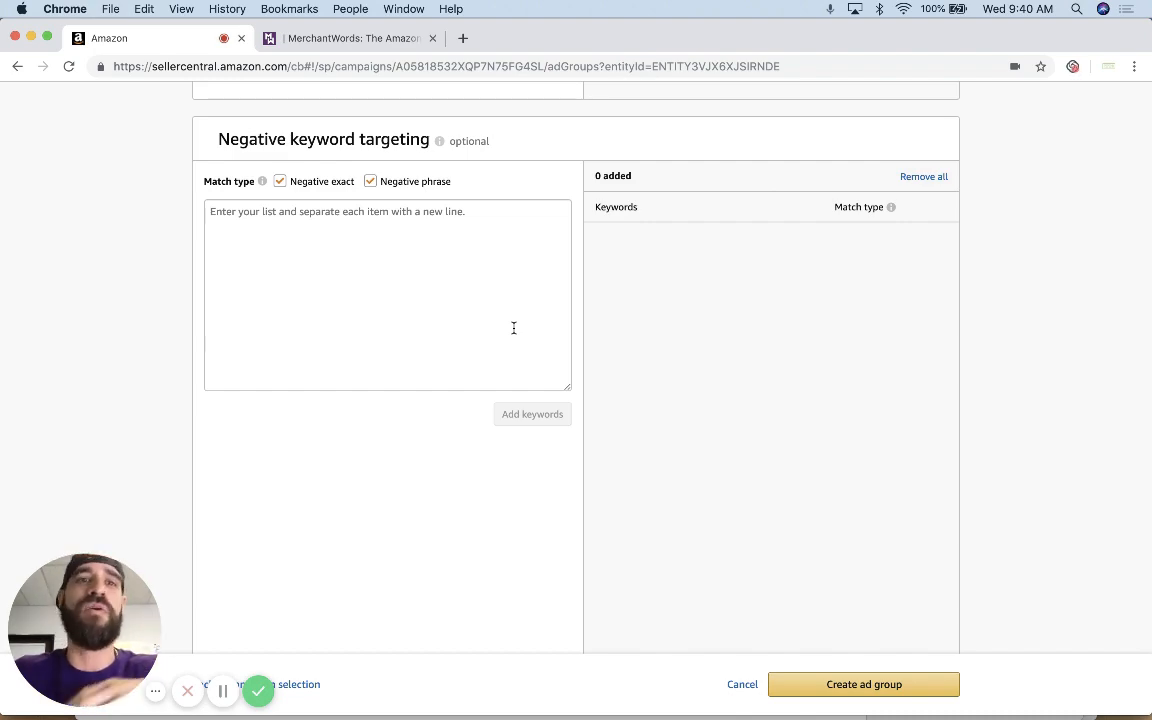
pyautogui.scroll(20, 513, 328)
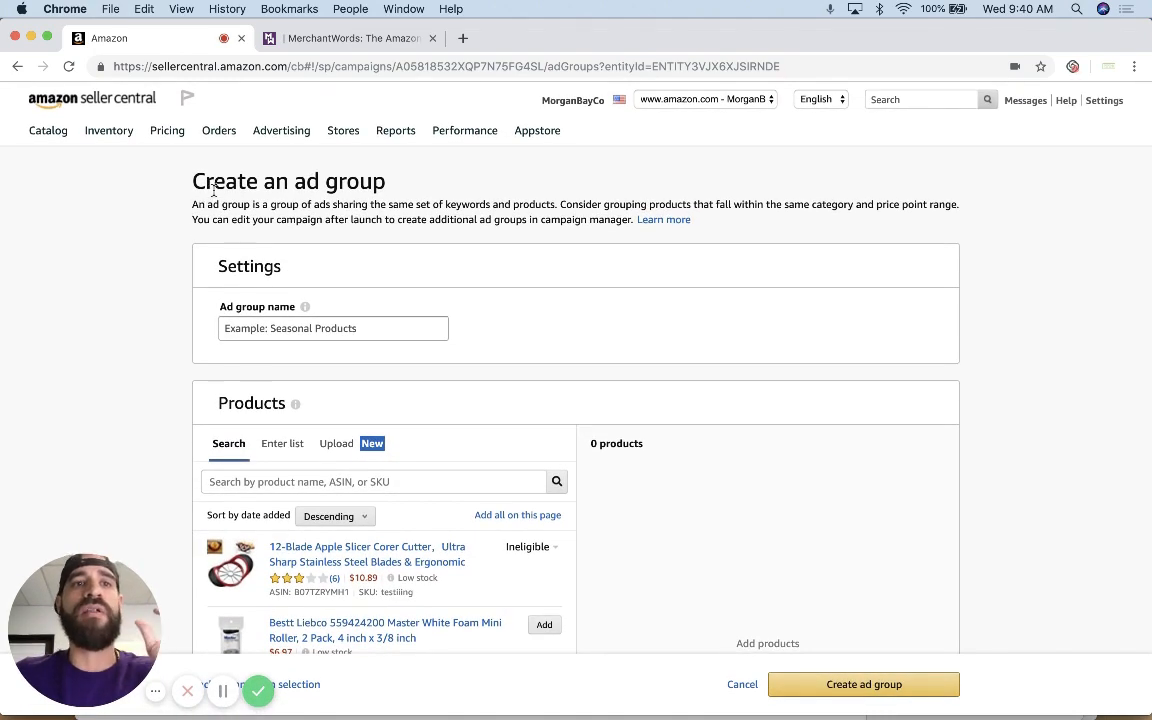
# Leave the ad group form without saving and return to the campaign list in Campaign Manager.
pyautogui.moveTo(290, 140)
pyautogui.click(296, 162)
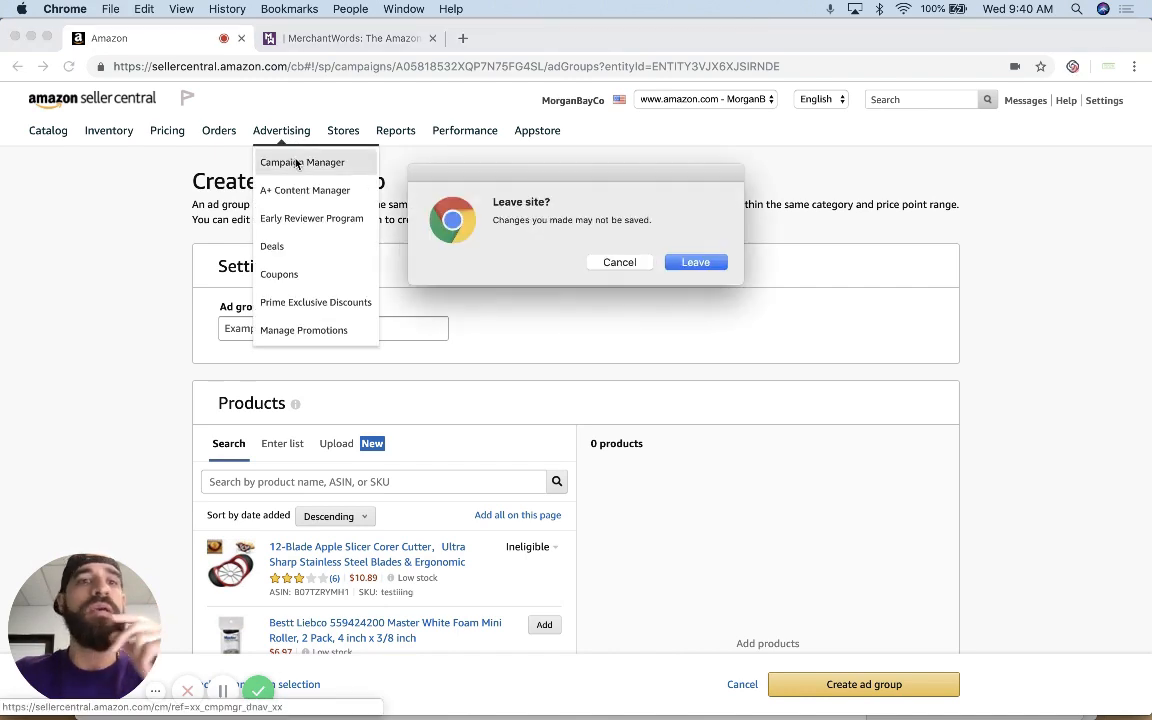
pyautogui.click(690, 262)
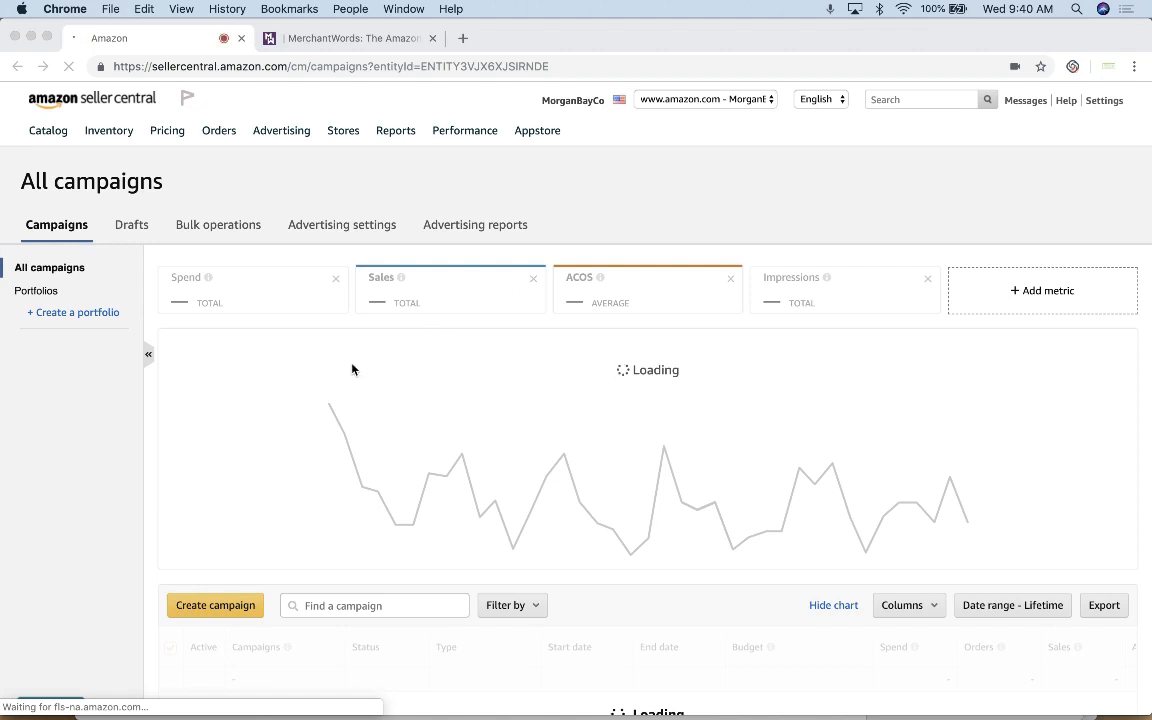
pyautogui.scroll(-1, 352, 369)
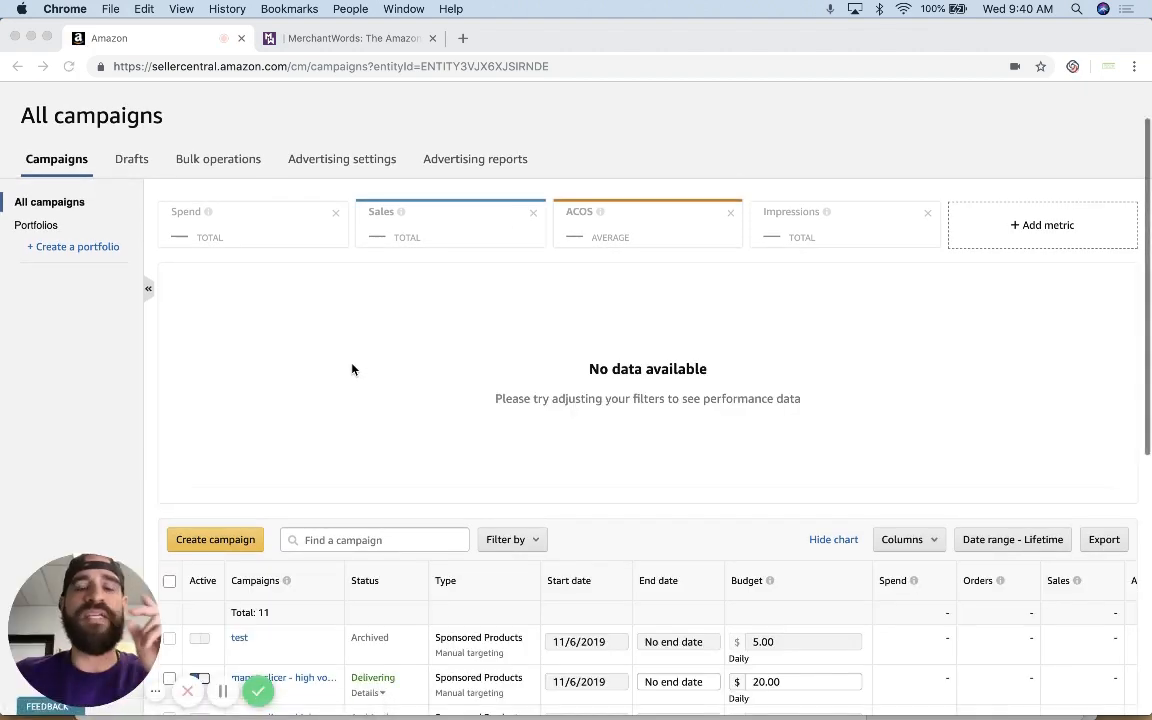
pyautogui.scroll(-5, 406, 329)
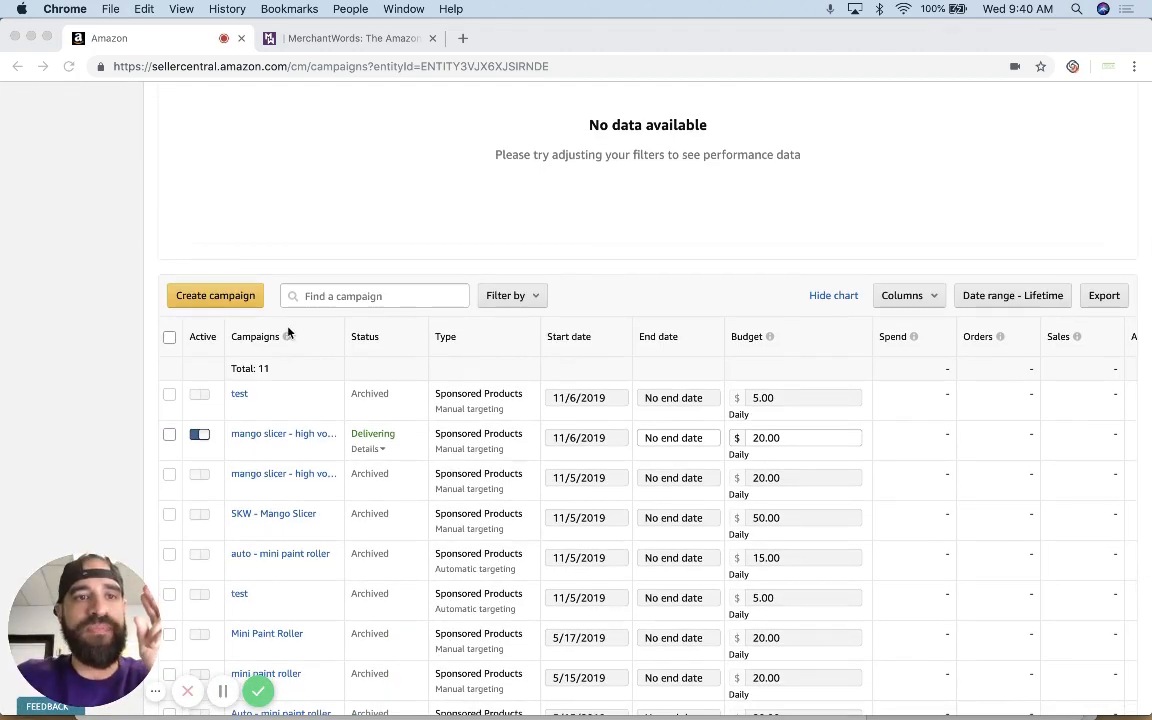
# Start a new Sponsored Products campaign and name it "SKW - Mango Slicer".
pyautogui.click(215, 297)
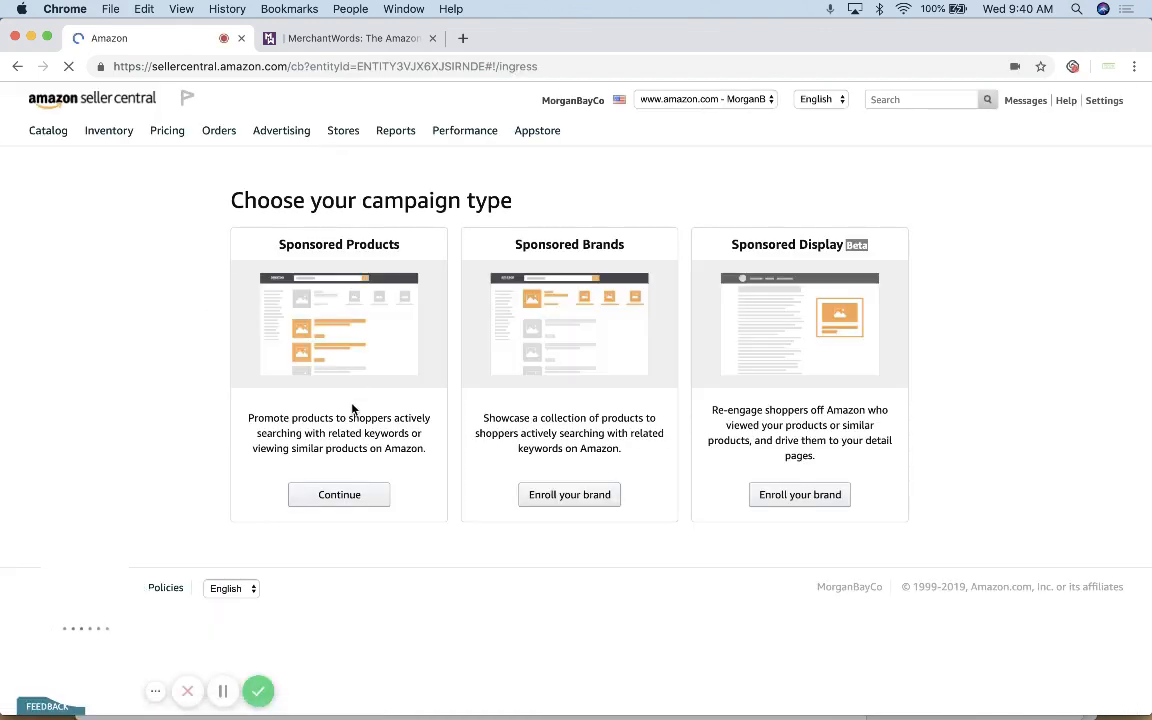
pyautogui.click(352, 495)
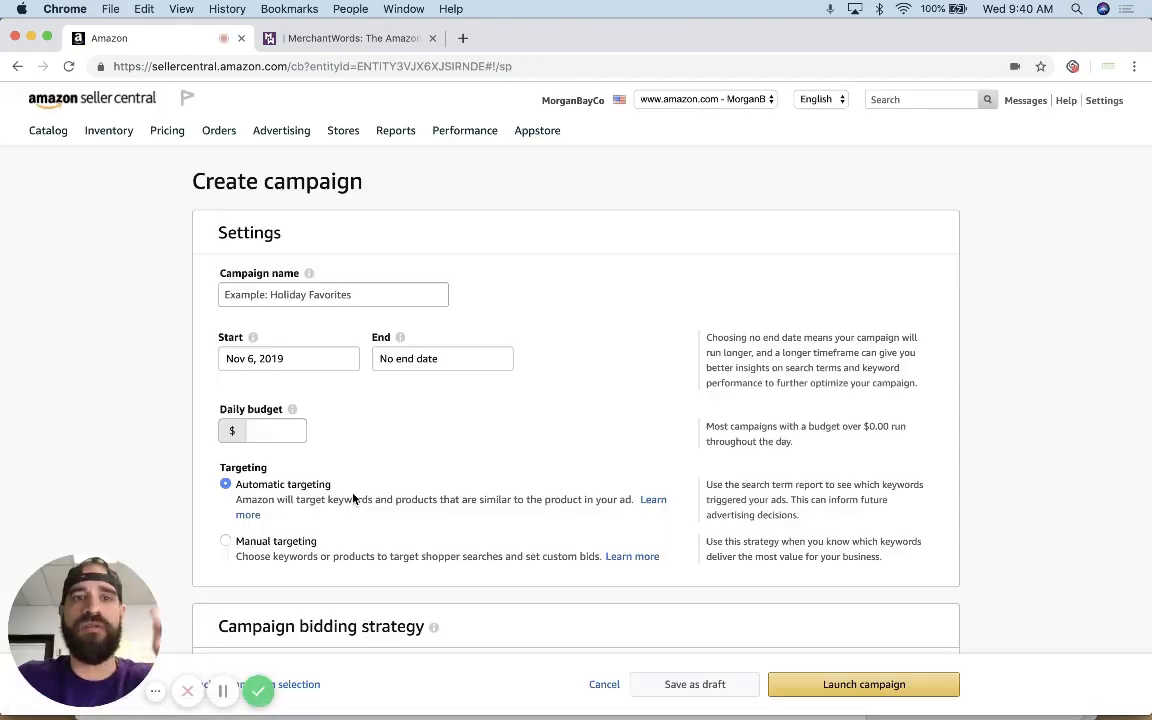
pyautogui.click(378, 295)
pyautogui.write('S')
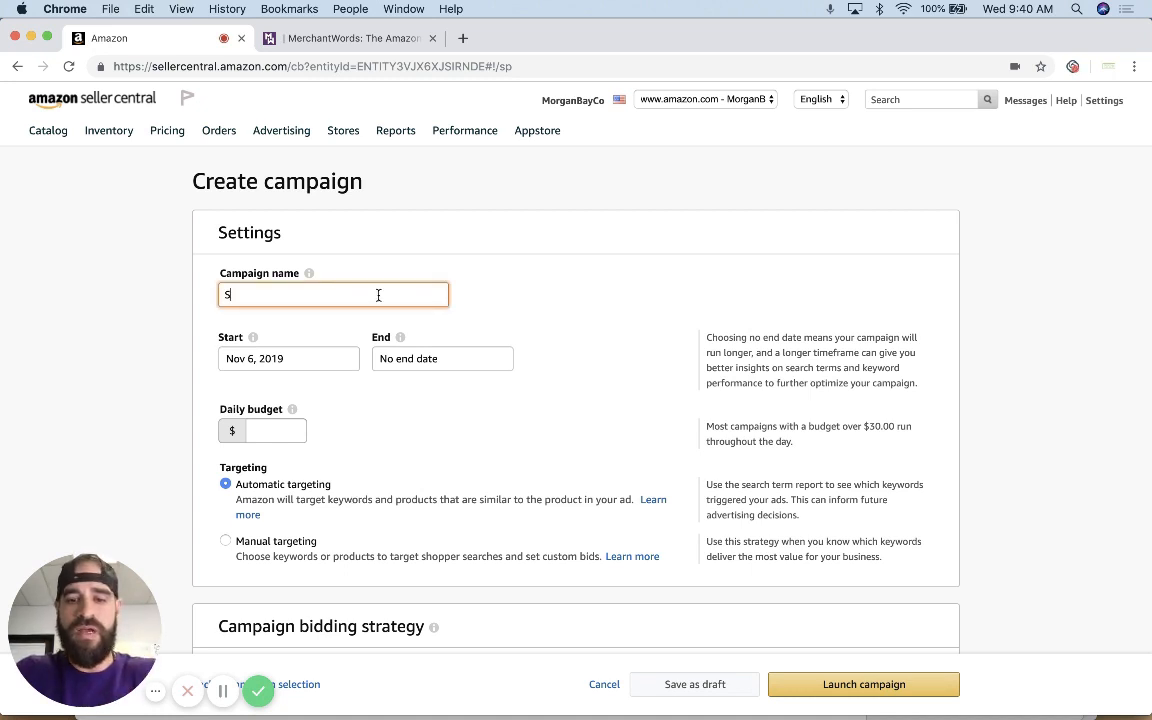
pyautogui.write('KW - M')
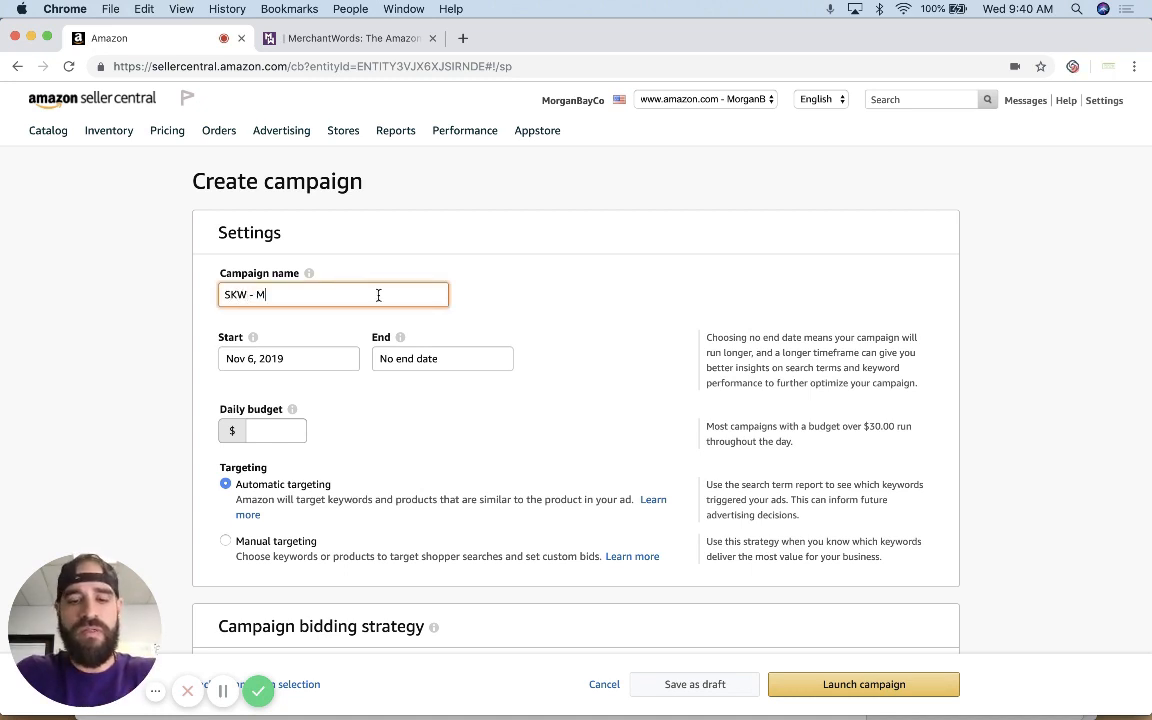
pyautogui.write('ango Slicer')
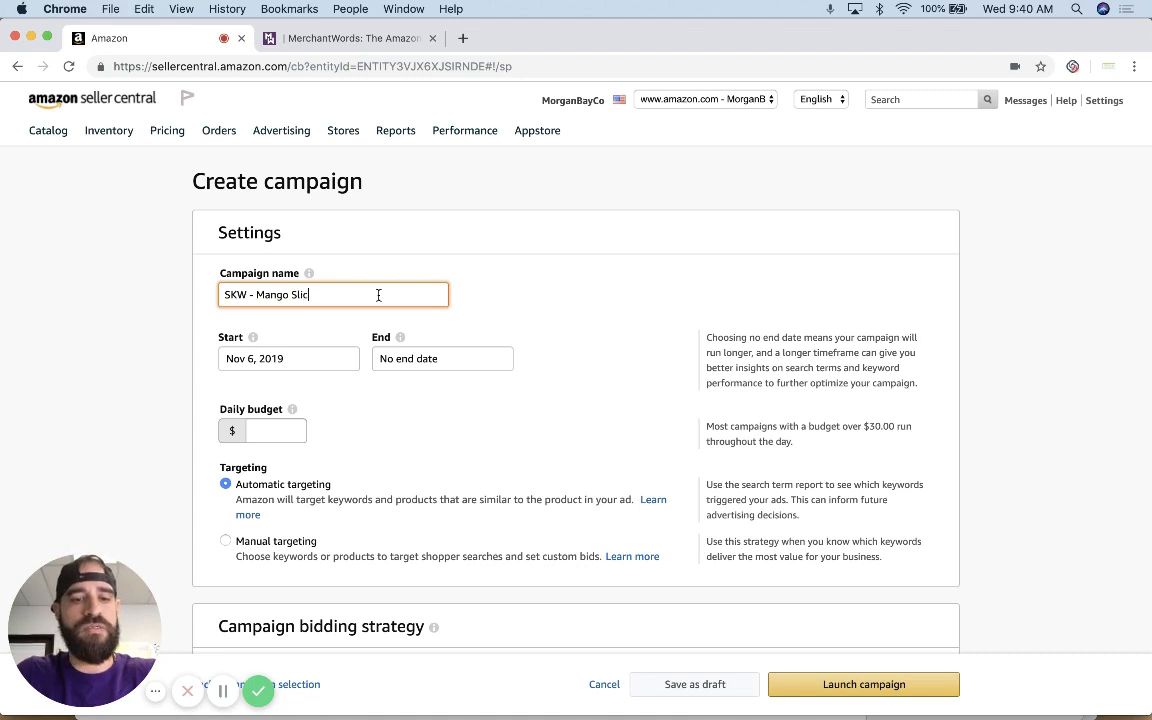
# Set the campaign's daily budget to $20 and choose manual targeting.
pyautogui.click(297, 437)
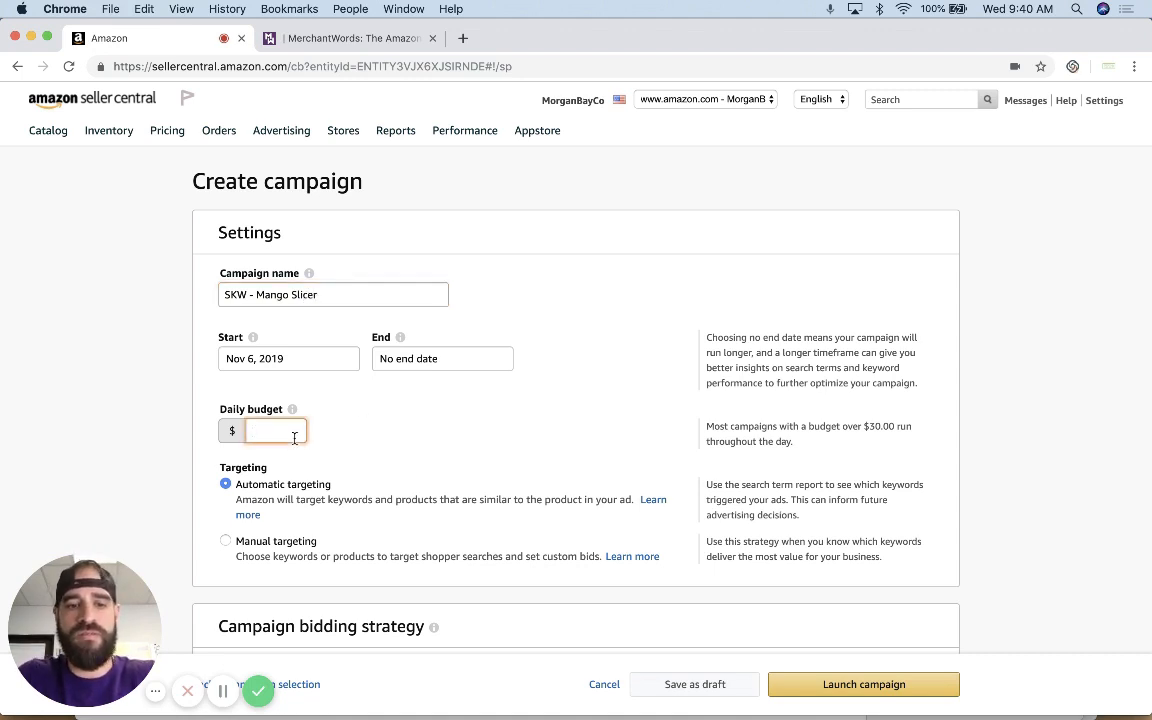
pyautogui.write('290')
pyautogui.press('BackSpace')
pyautogui.press('BackSpace')
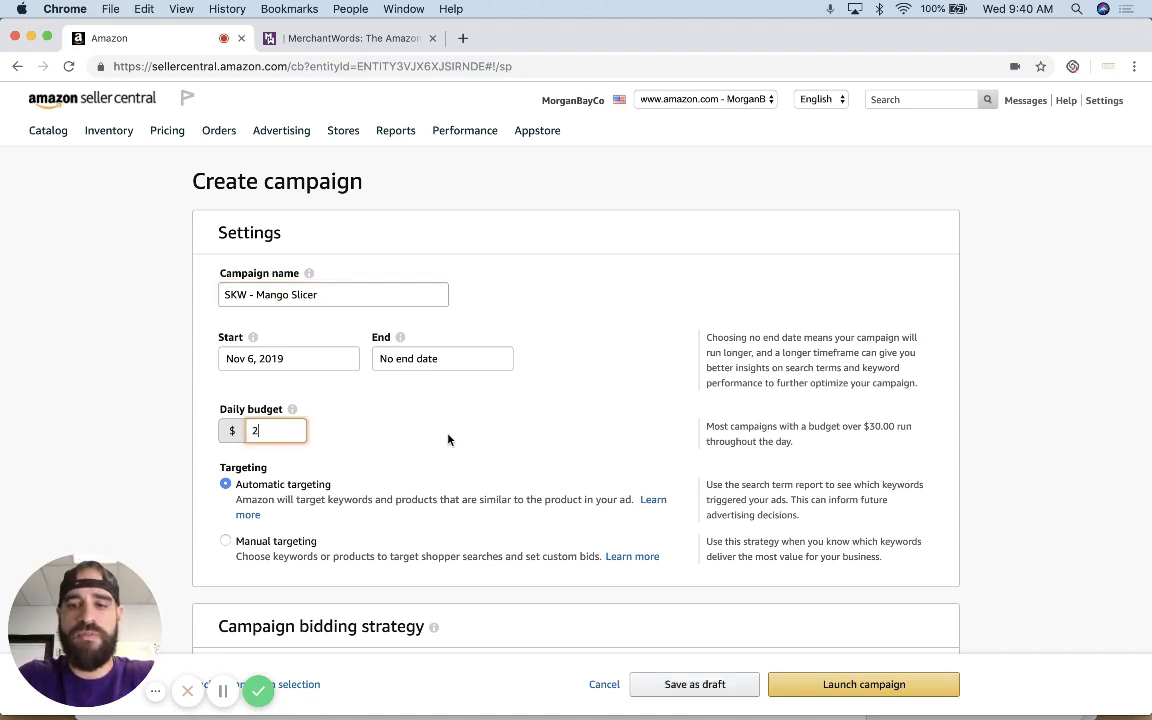
pyautogui.write('0')
pyautogui.click(467, 439)
pyautogui.scroll(-3, 391, 442)
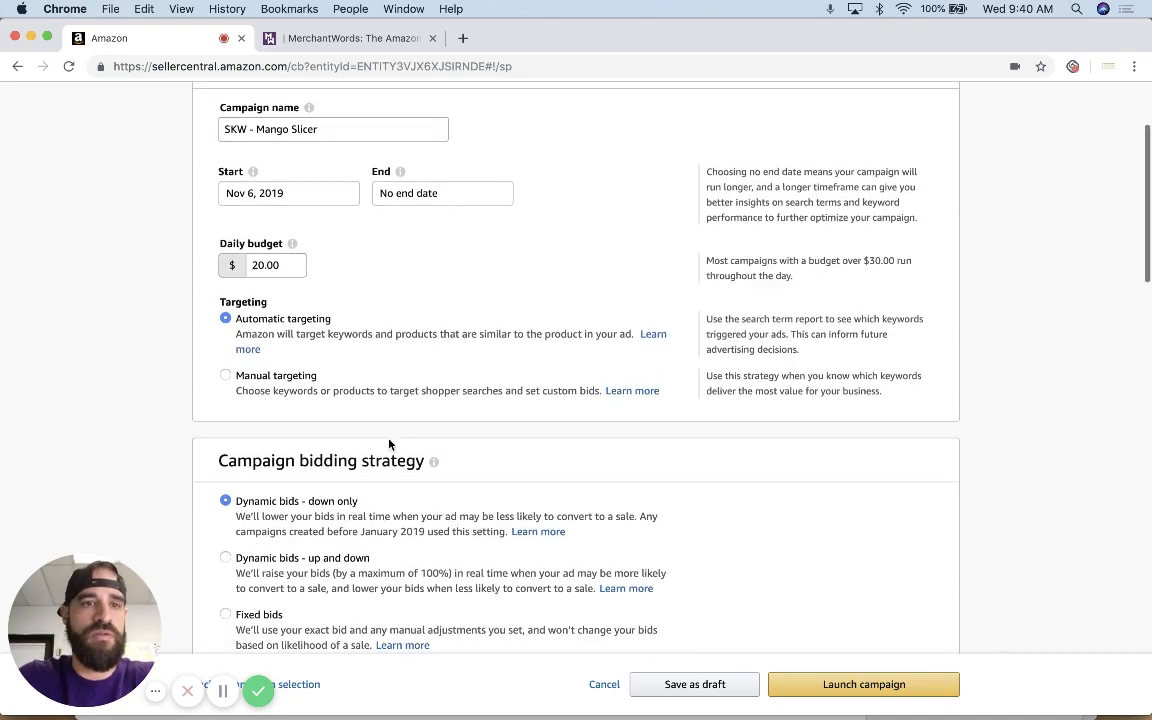
pyautogui.click(226, 376)
# Name the ad group "SKW - mango slicer" and add the Bestt Liebco Master White Foam Mini Roller as its product.
pyautogui.scroll(-9, 431, 398)
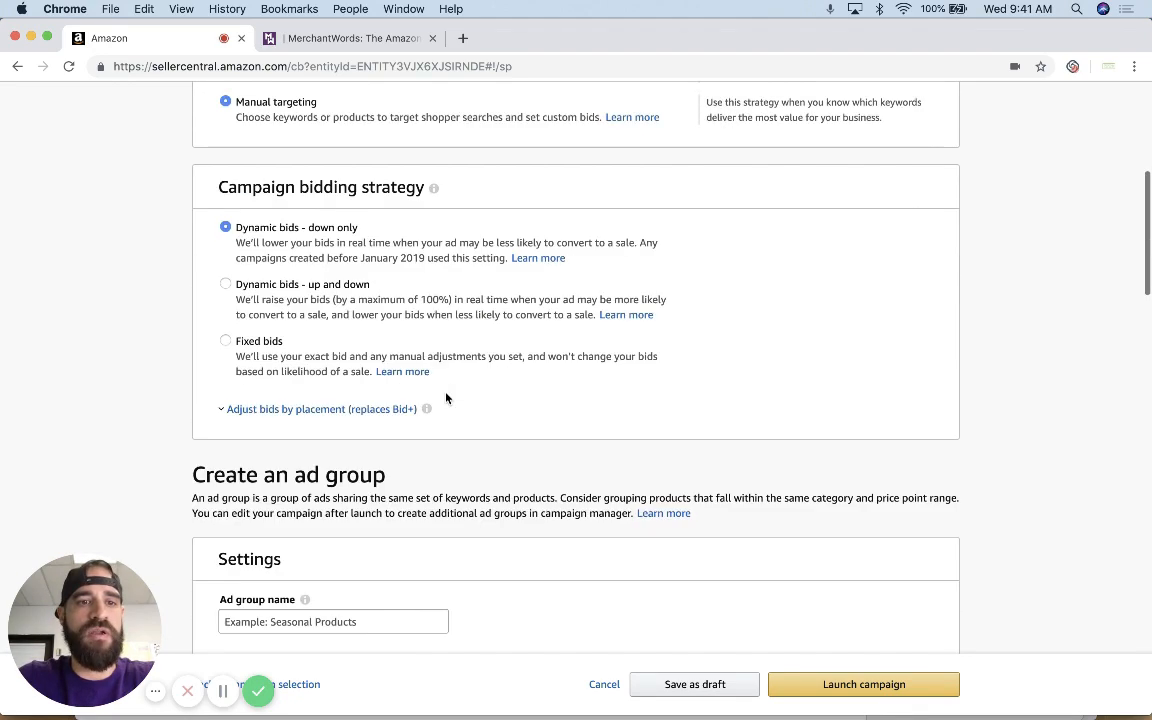
pyautogui.click(388, 402)
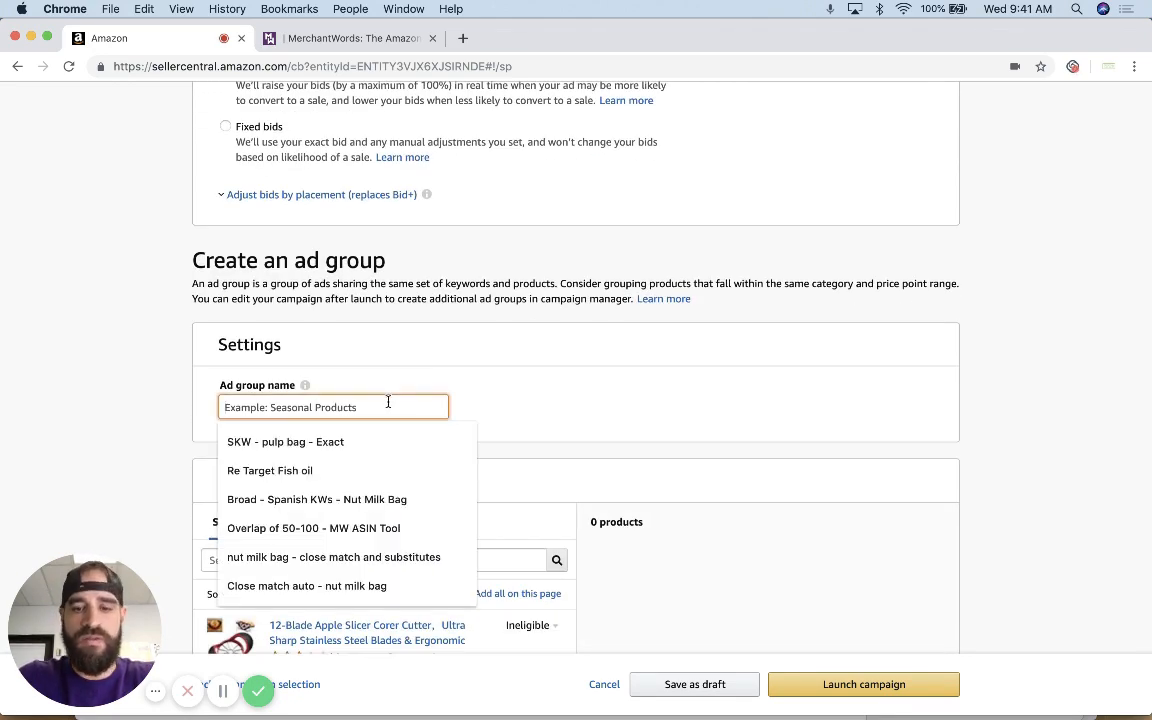
pyautogui.write('SKW 0-')
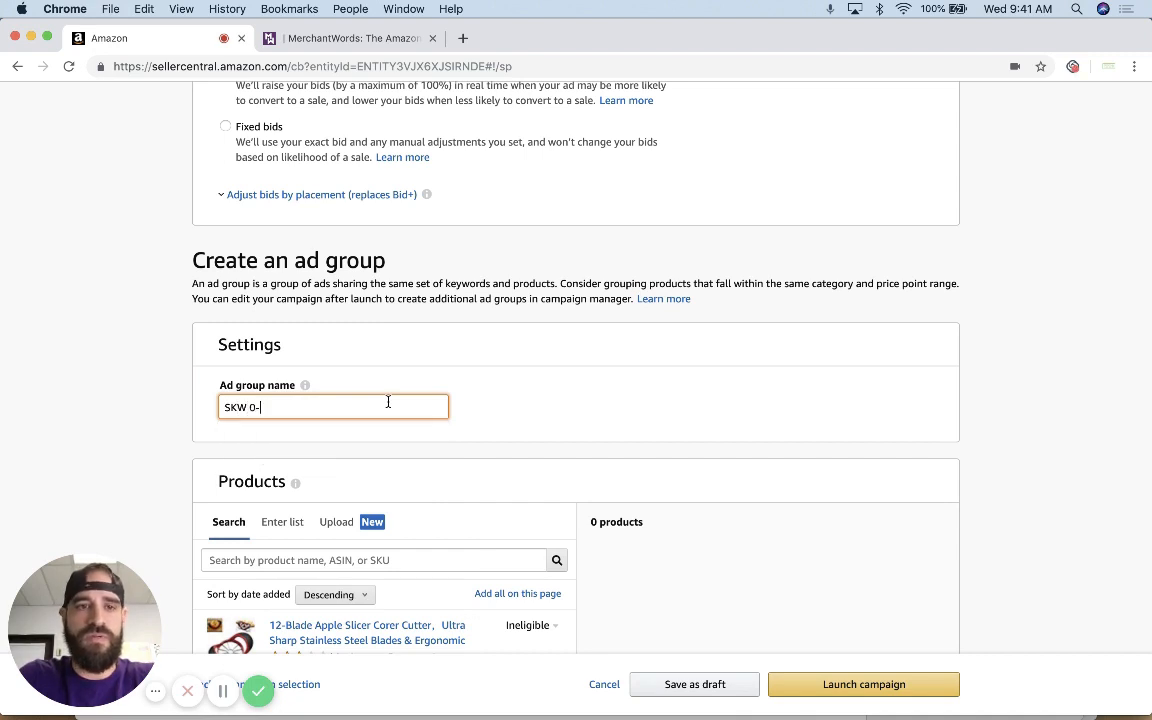
pyautogui.press('BackSpace')
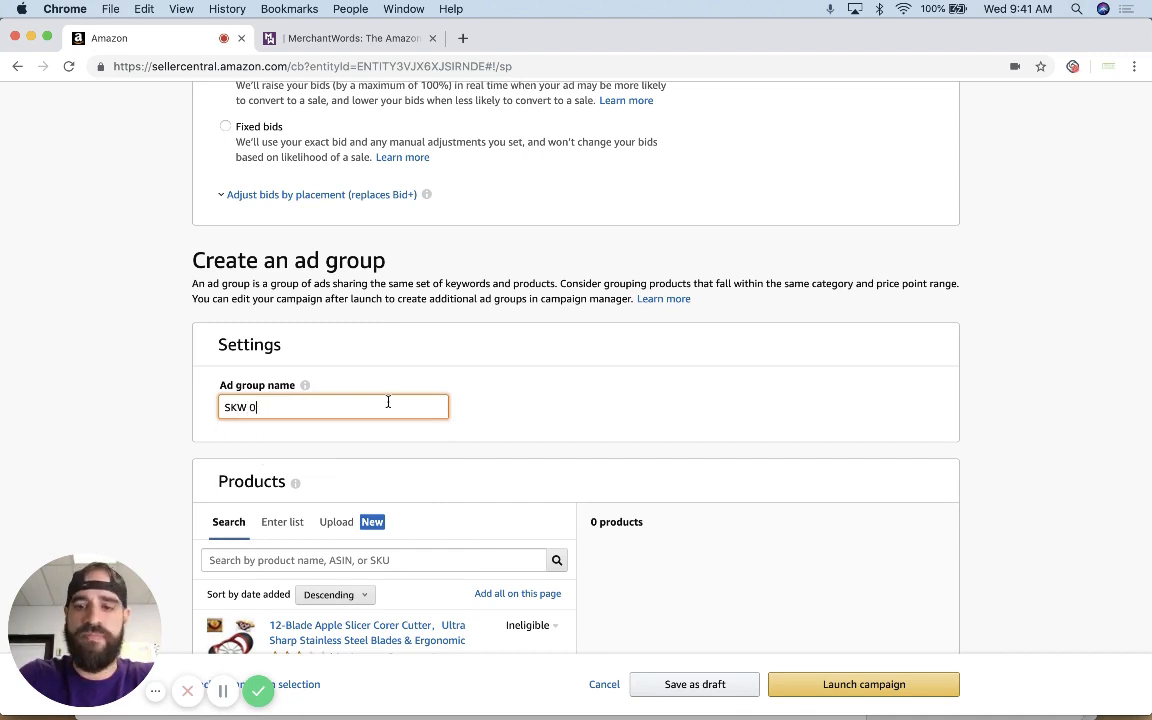
pyautogui.press('BackSpace')
pyautogui.write('- mango s')
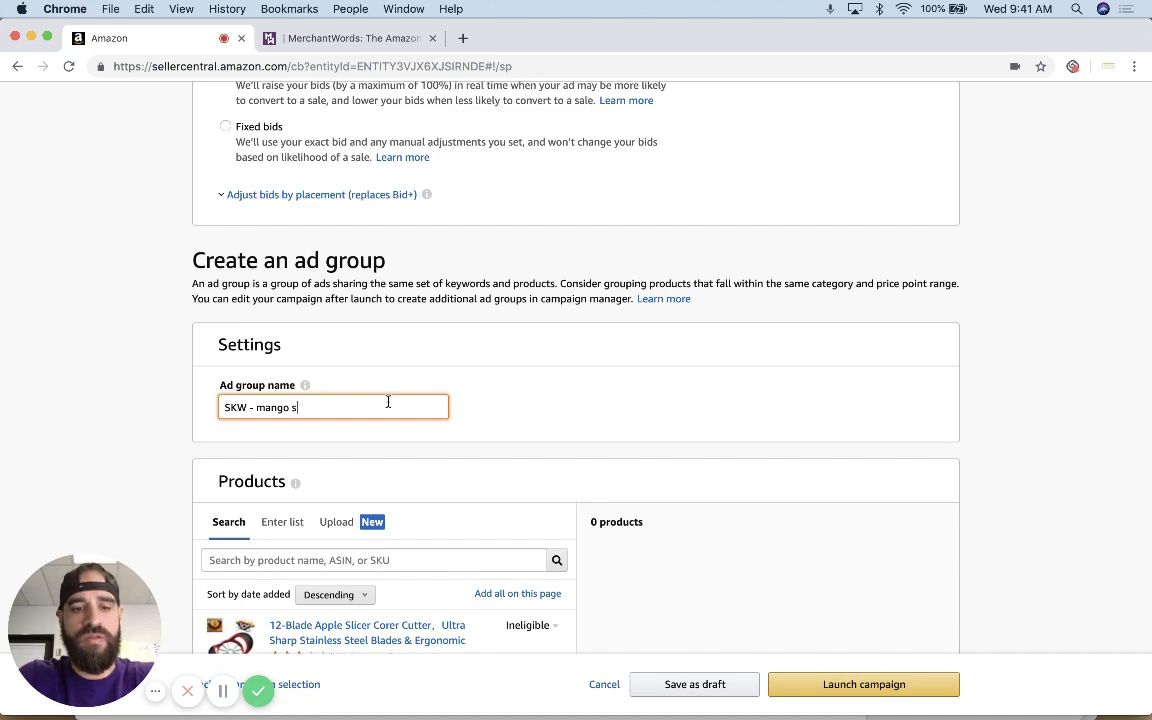
pyautogui.write('licer')
pyautogui.scroll(-4, 576, 408)
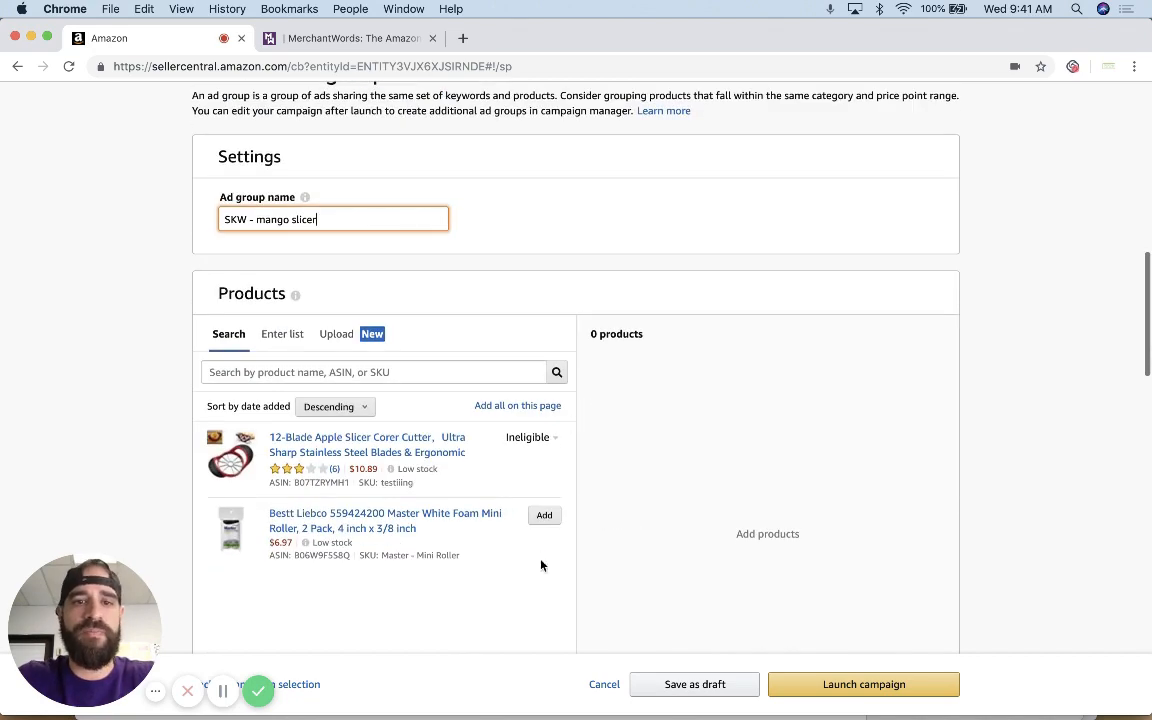
pyautogui.click(544, 515)
# Switch the keyword targeting to a manually entered list and keep only the exact match type.
pyautogui.scroll(-13, 676, 427)
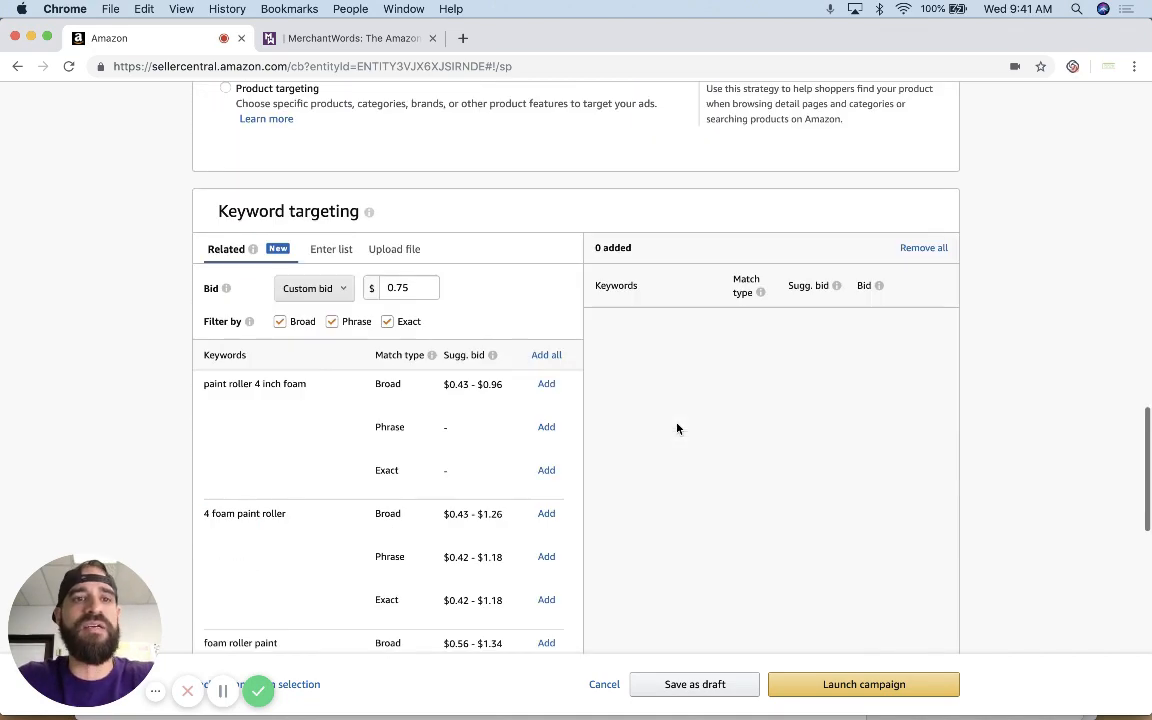
pyautogui.click(330, 251)
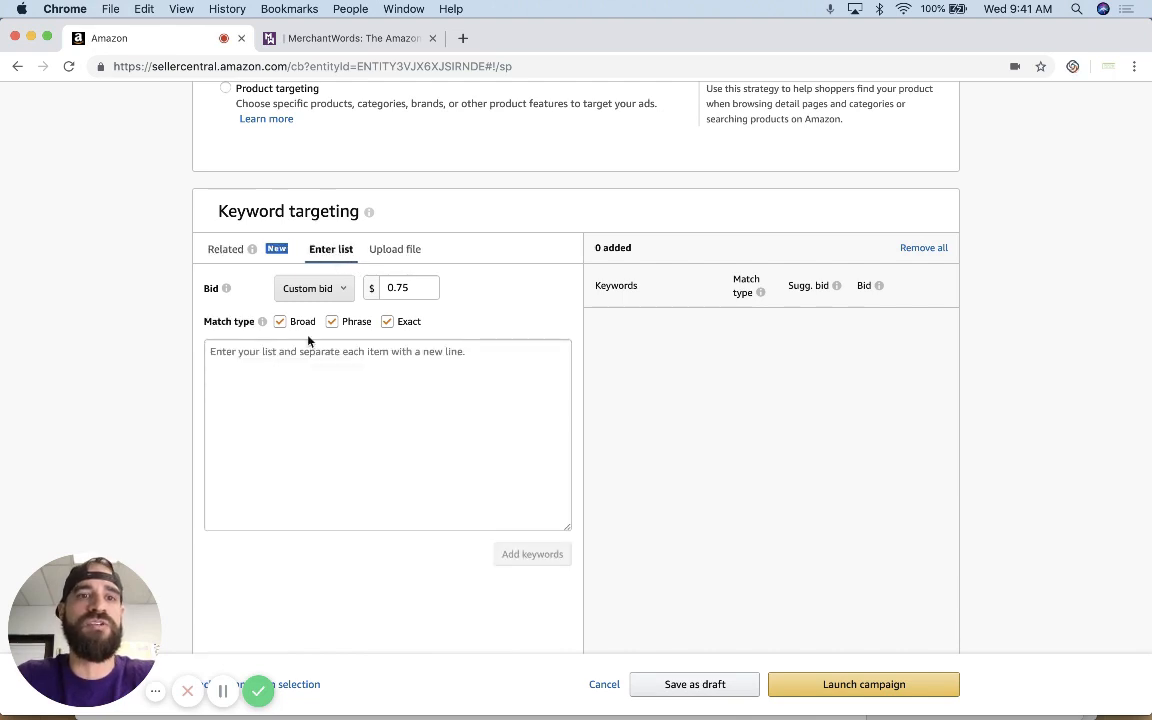
pyautogui.click(332, 322)
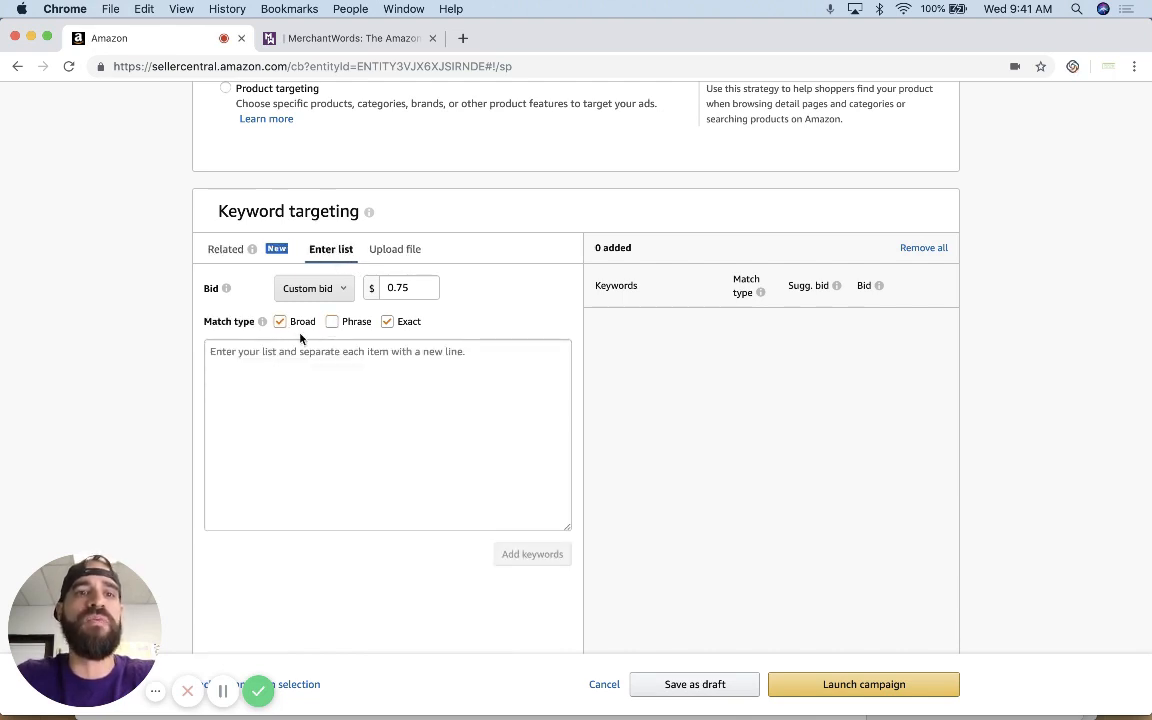
pyautogui.click(279, 322)
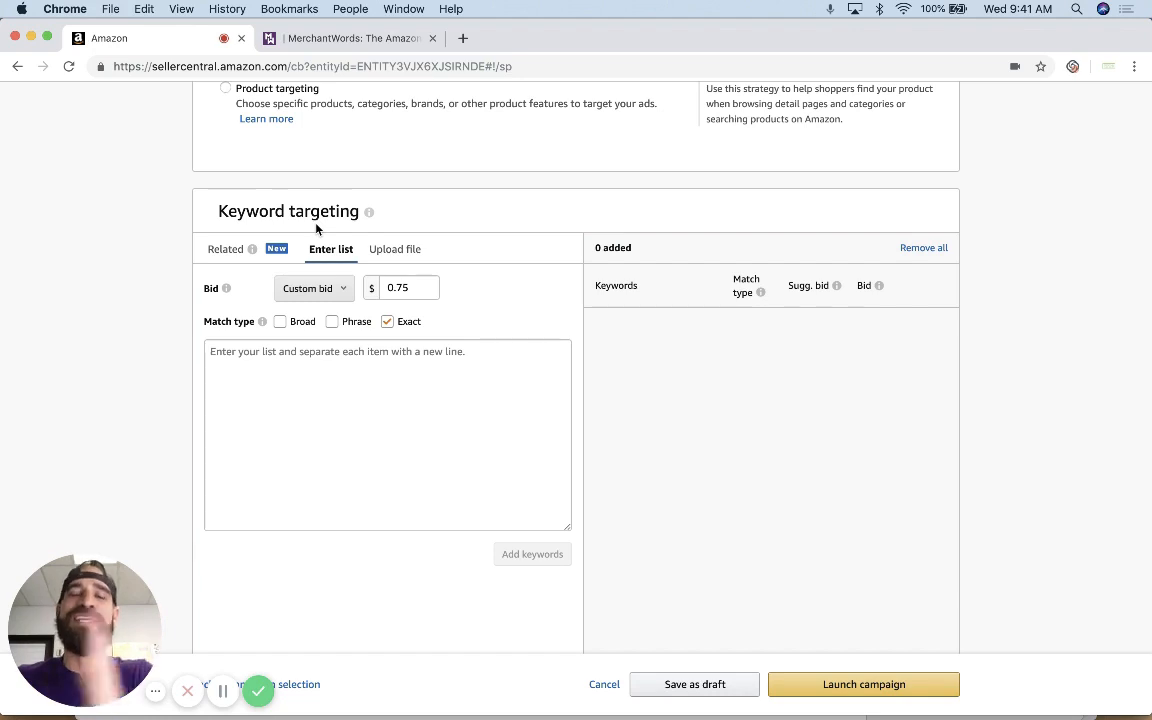
# Switch to MerchantWords and run a Classic Search for "mango slicer".
pyautogui.click(369, 40)
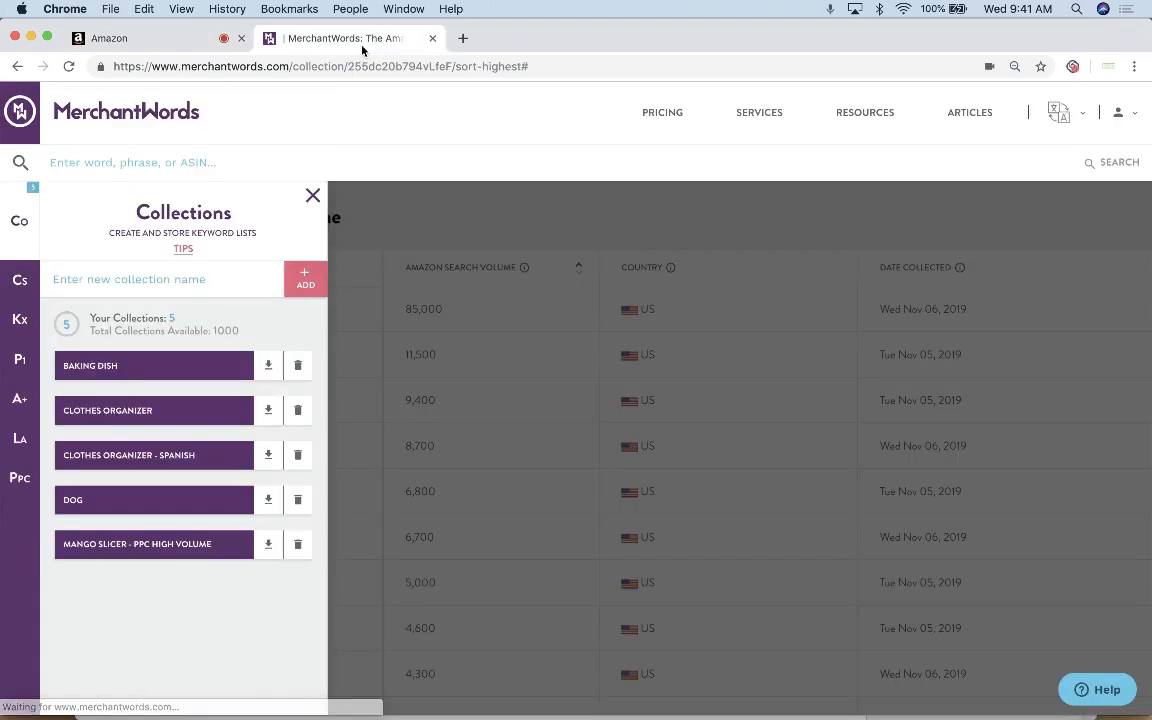
pyautogui.click(311, 194)
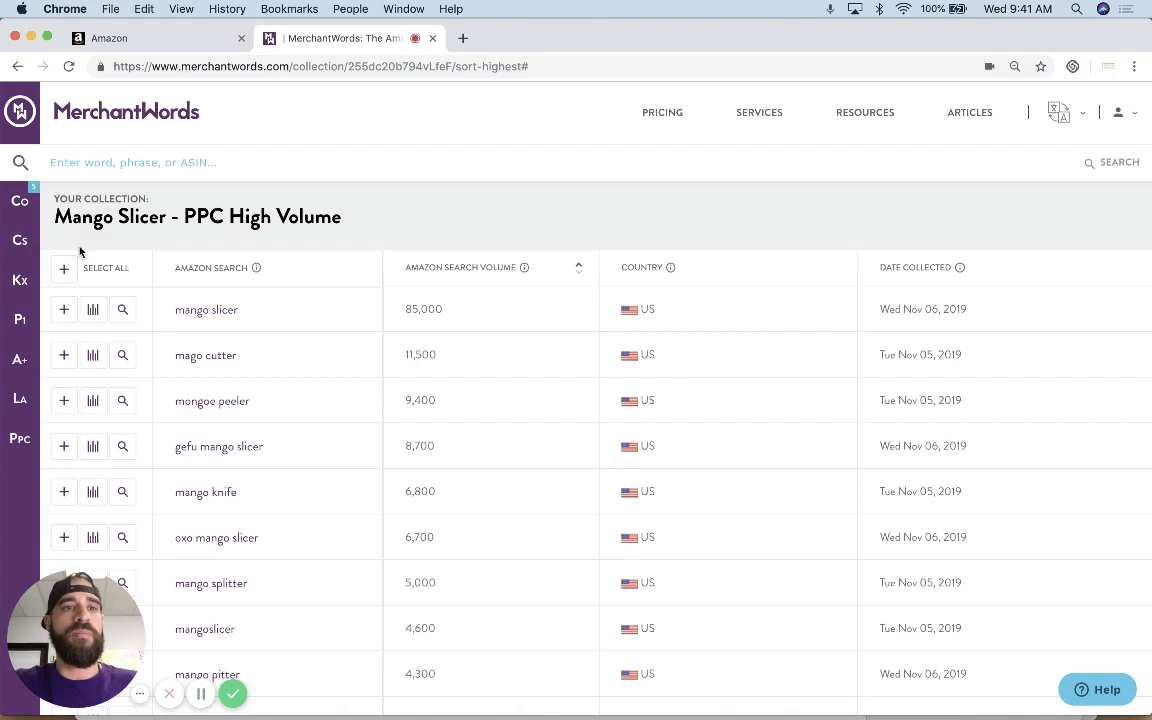
pyautogui.click(19, 240)
pyautogui.click(185, 278)
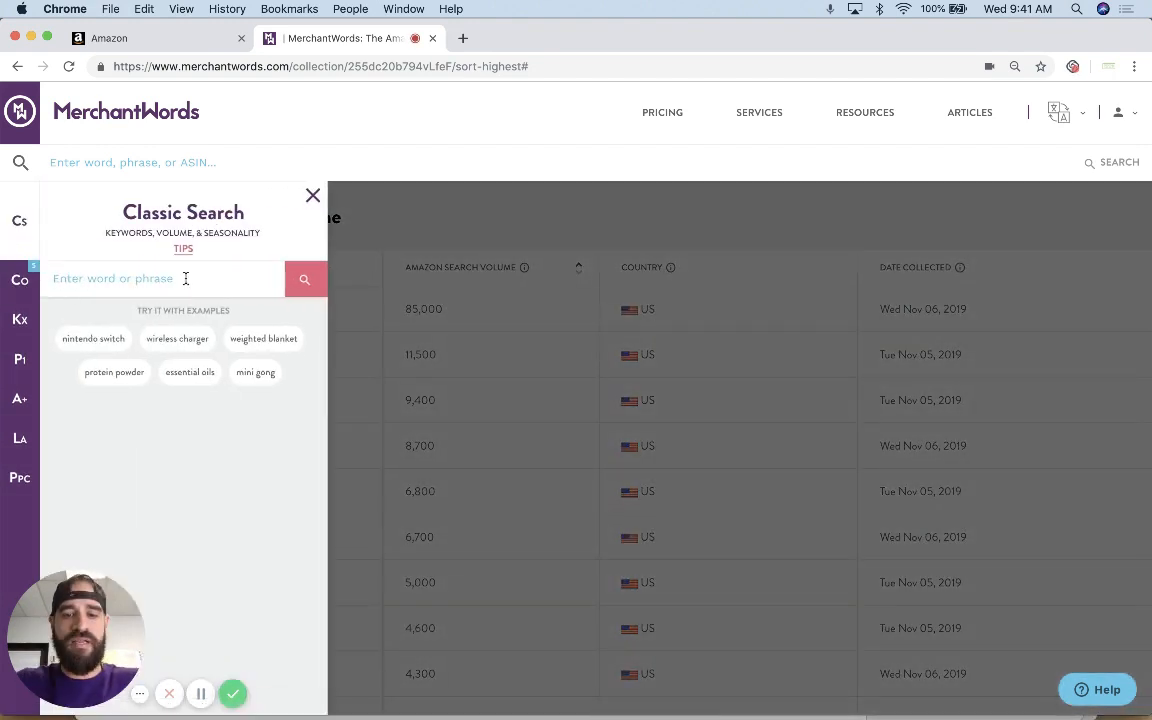
pyautogui.write('mango slicer')
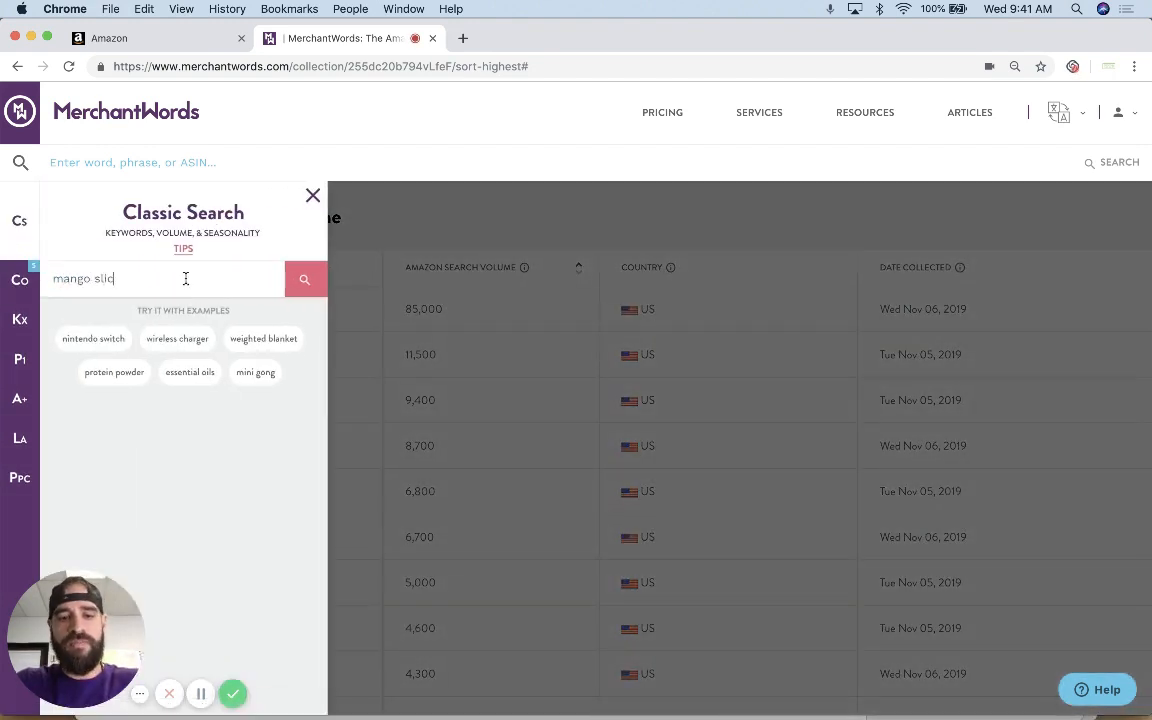
pyautogui.press('Return')
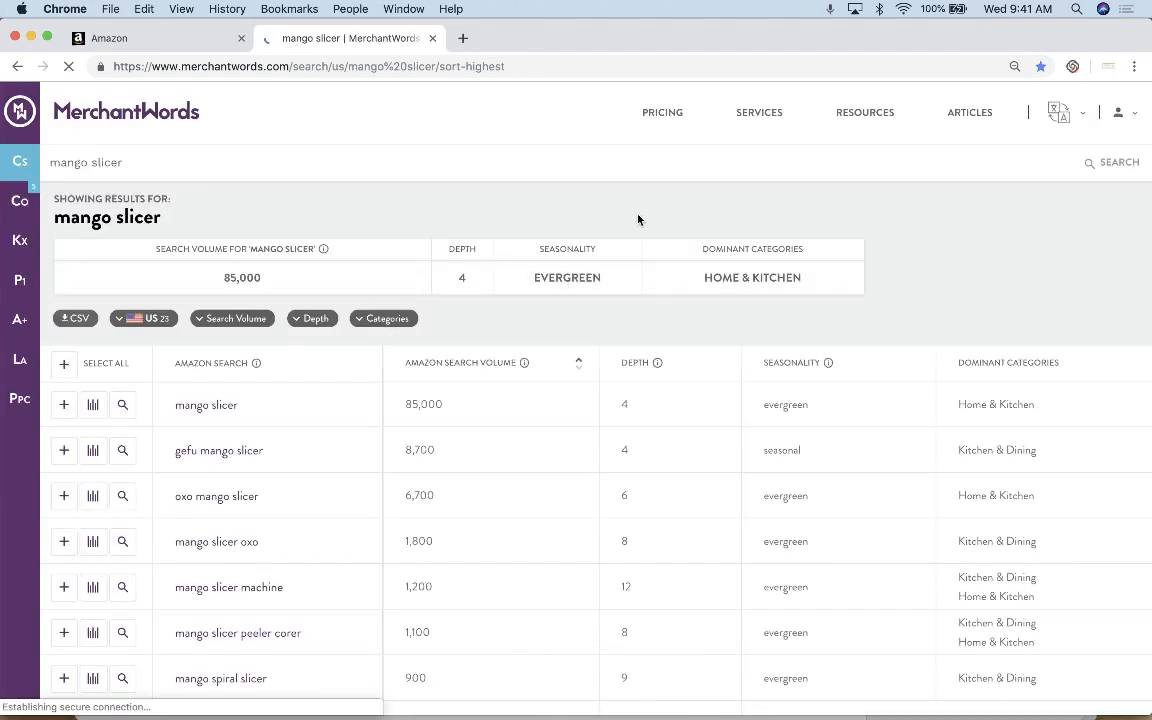
# Examine the mango slicer search results, comparing the search volume of the main keyword with its longer variants.
pyautogui.scroll(-2, 630, 218)
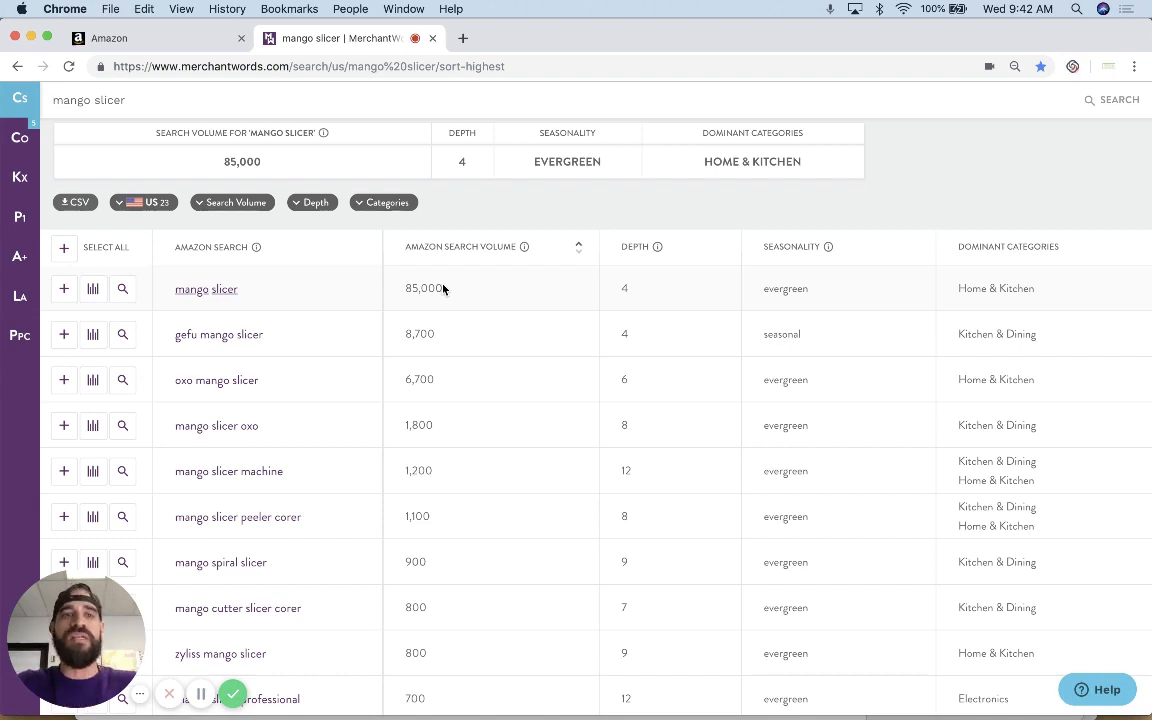
pyautogui.scroll(-5, 375, 450)
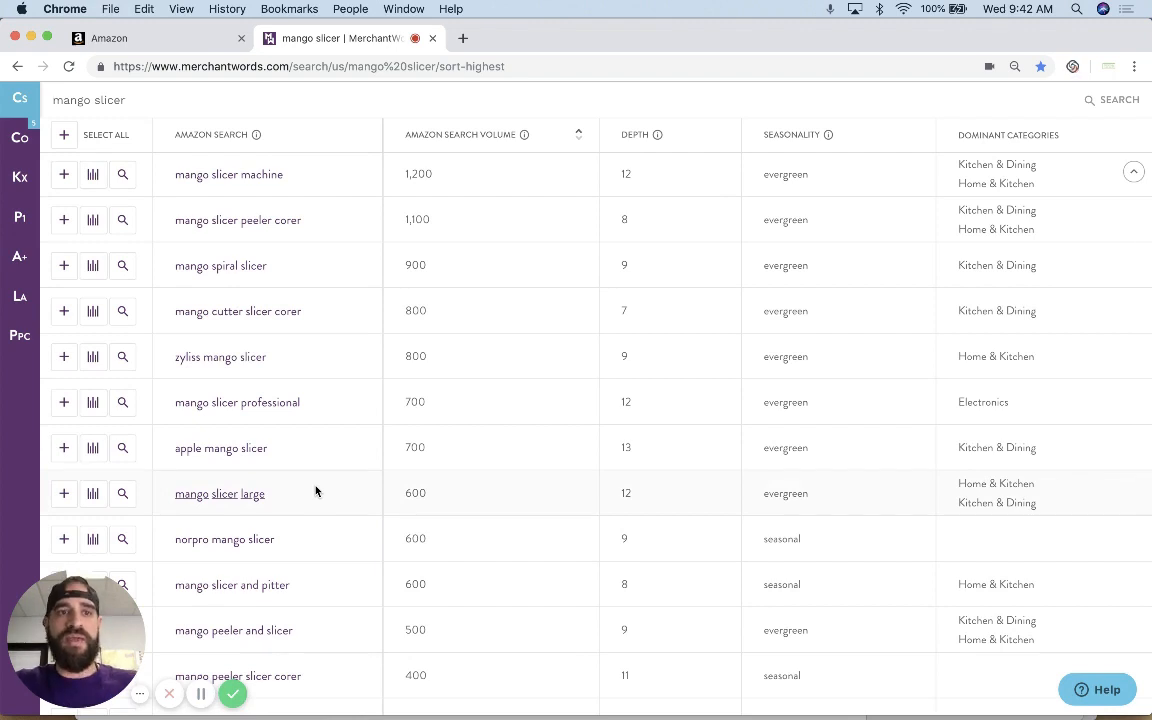
pyautogui.scroll(-3, 313, 480)
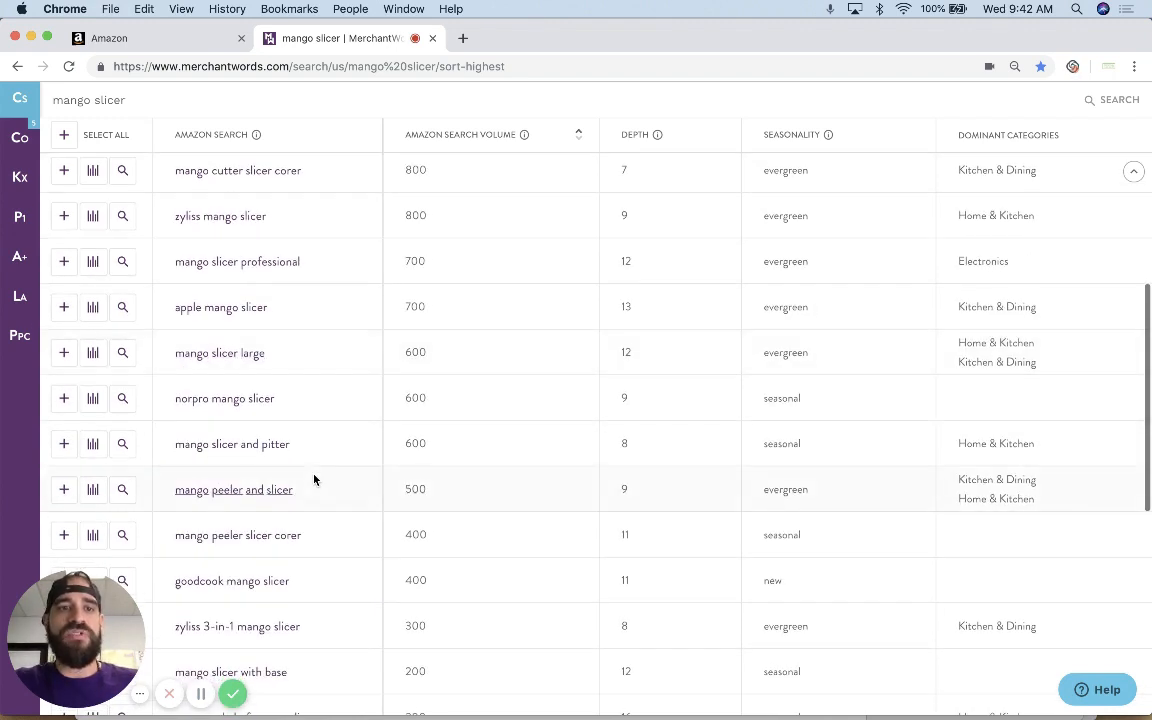
pyautogui.scroll(-3, 313, 480)
pyautogui.scroll(-3, 313, 480)
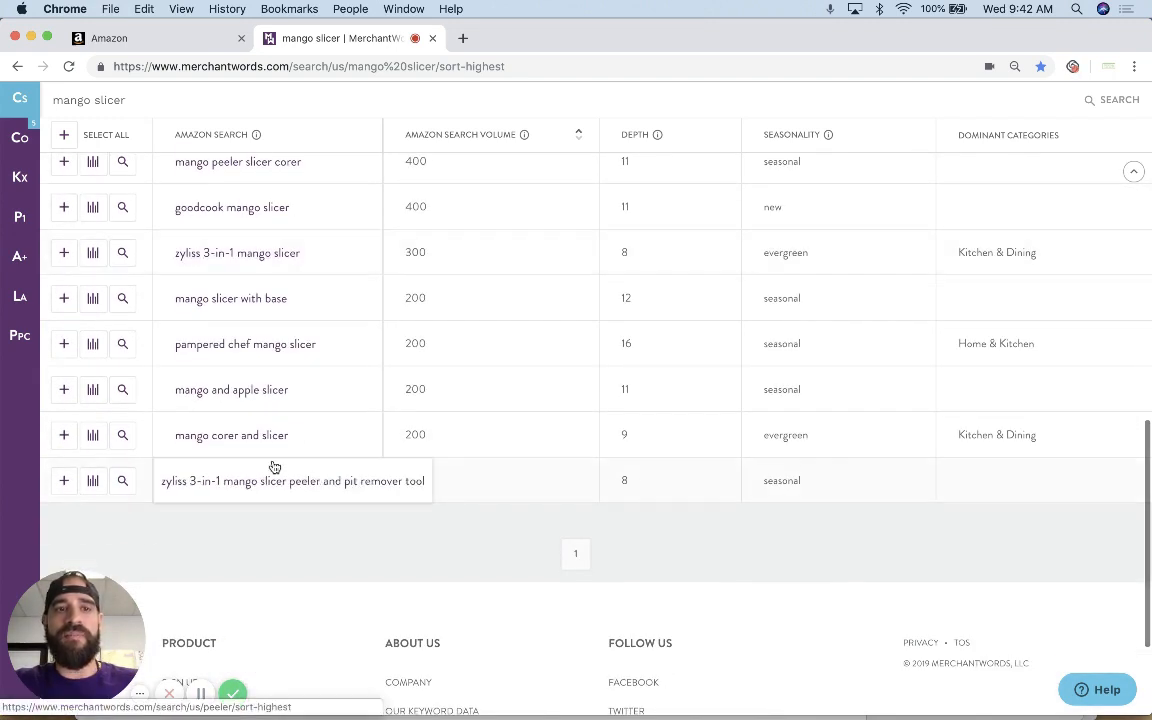
pyautogui.scroll(2, 383, 327)
pyautogui.scroll(10, 383, 327)
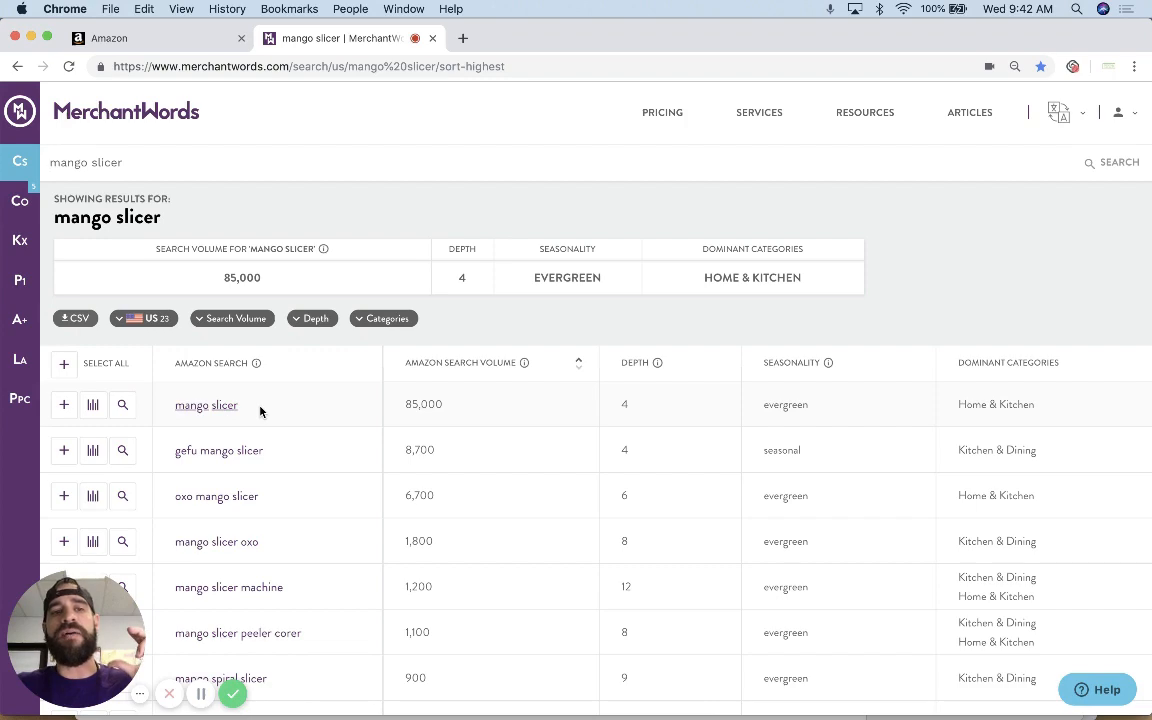
pyautogui.scroll(-1, 260, 411)
pyautogui.scroll(-15, 260, 411)
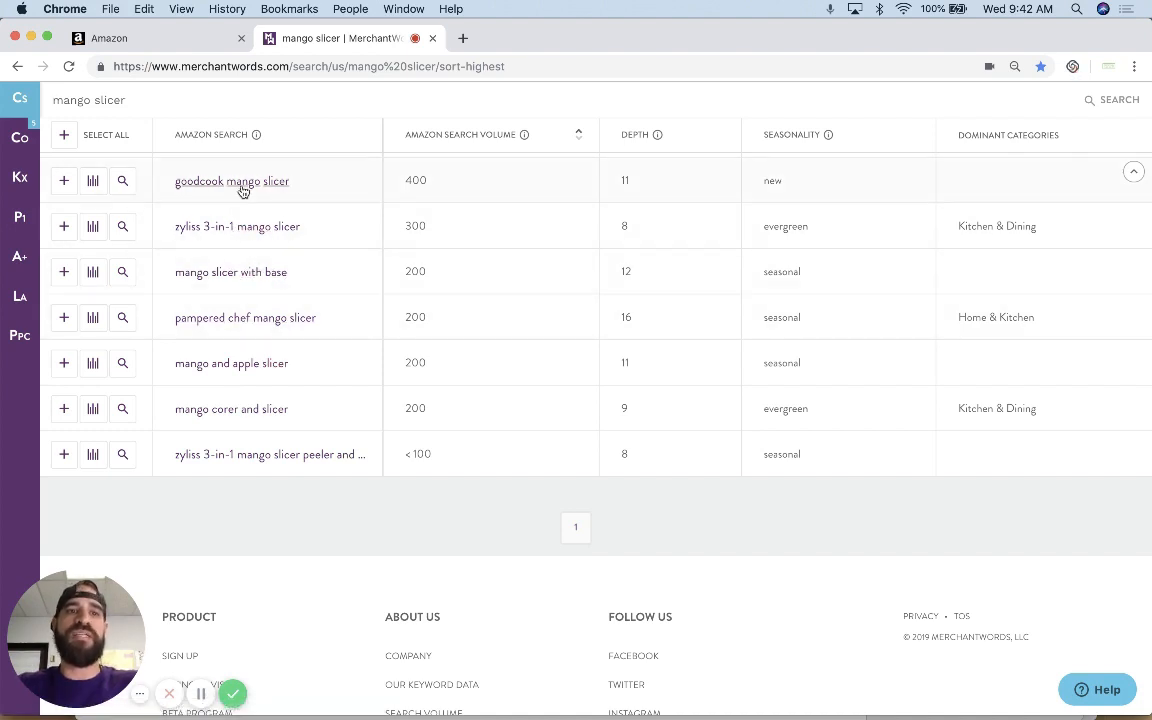
pyautogui.scroll(10, 303, 329)
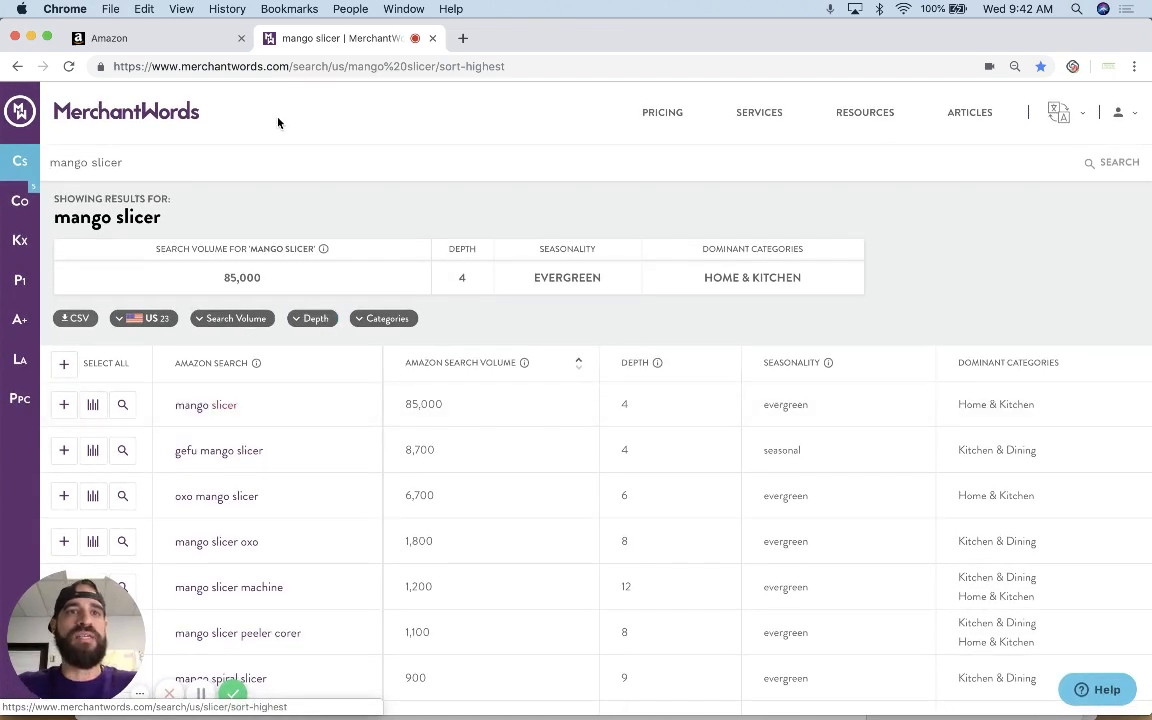
# Return to the Seller Central campaign form and add "mango slicer" as an exact match keyword.
pyautogui.click(190, 44)
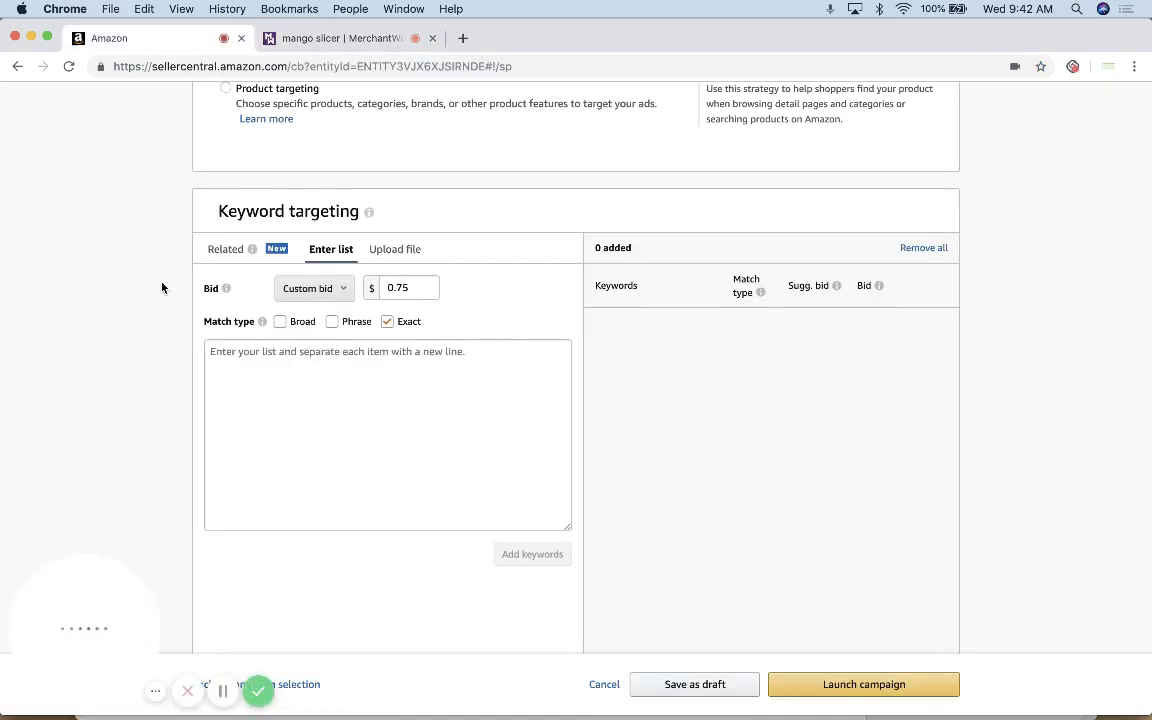
pyautogui.click(312, 371)
pyautogui.write('mango ')
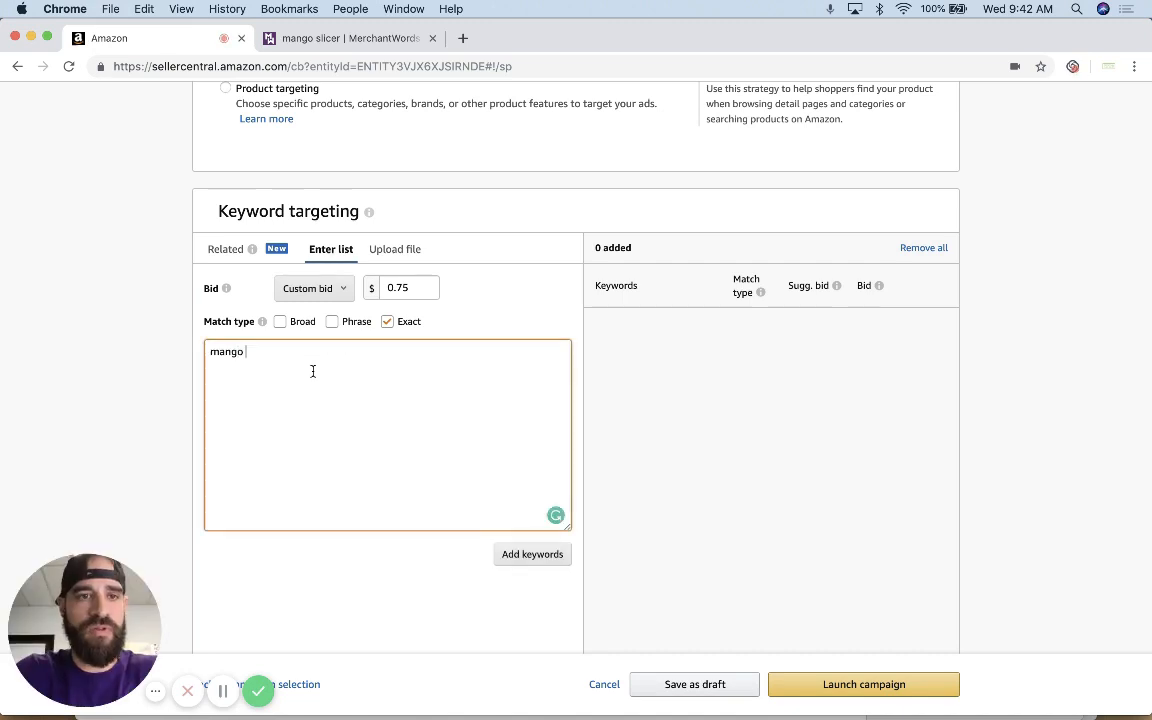
pyautogui.write('slicer')
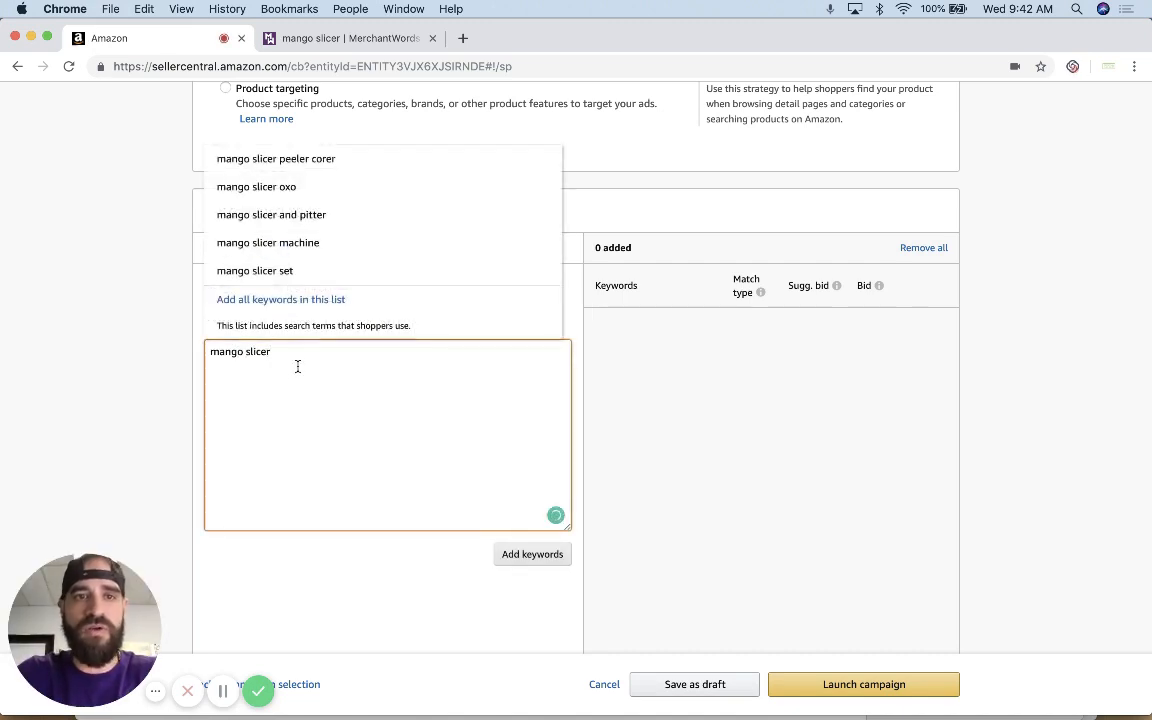
pyautogui.click(193, 374)
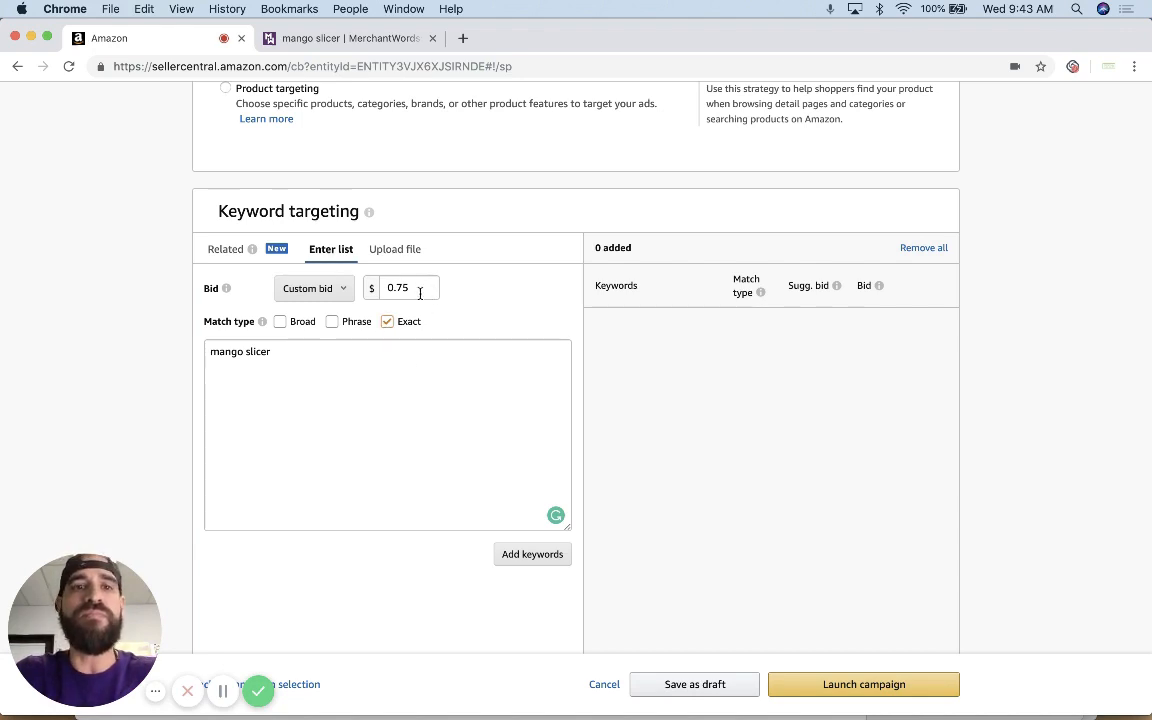
pyautogui.click(527, 556)
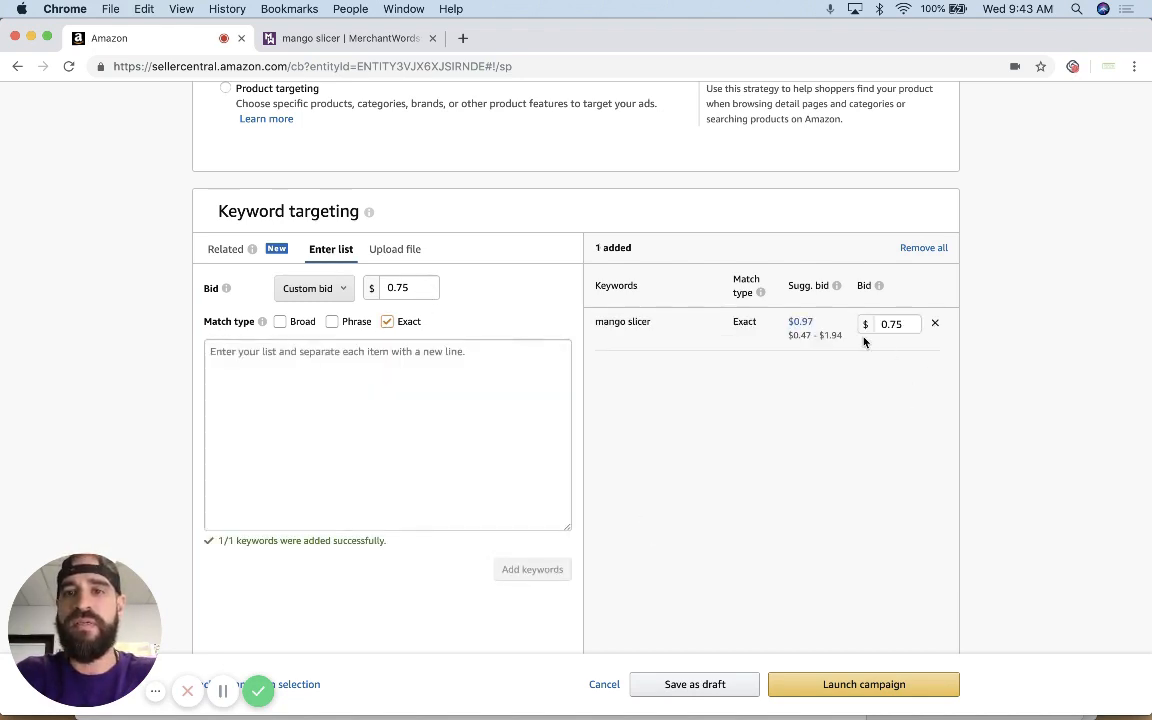
# Set the bid for the mango slicer exact keyword to $2.49 and save it.
pyautogui.click(903, 323)
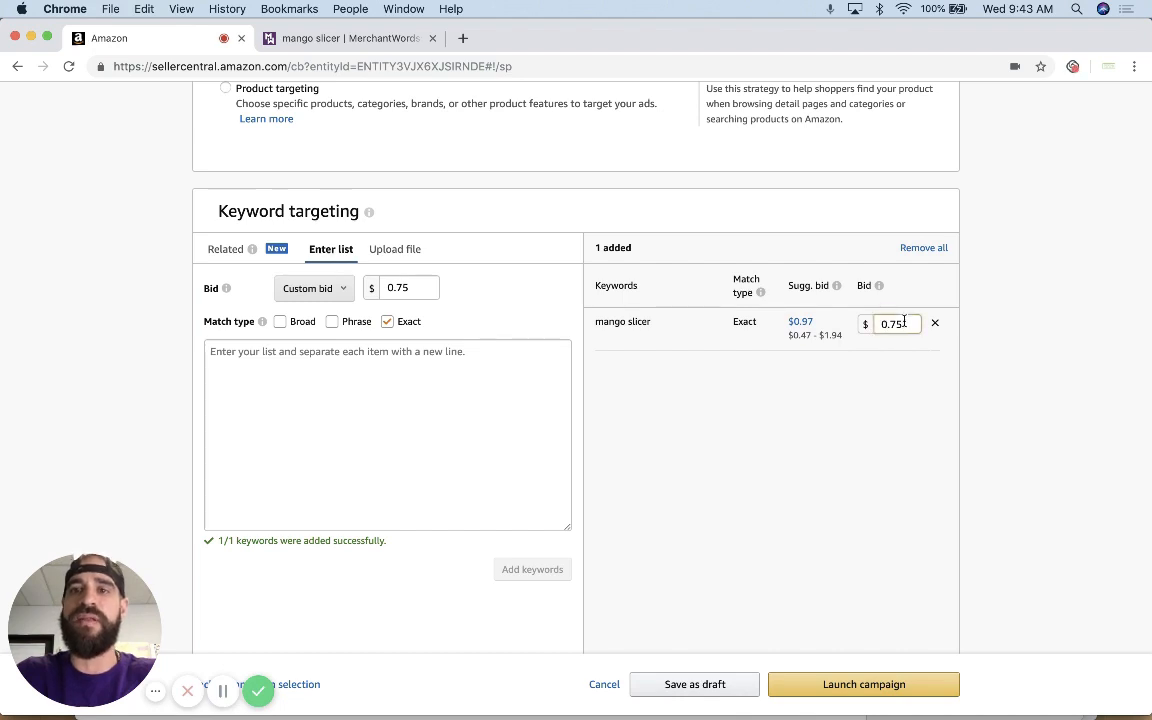
pyautogui.press('BackSpace')
pyautogui.press('BackSpace')
pyautogui.press('BackSpace')
pyautogui.press('BackSpace')
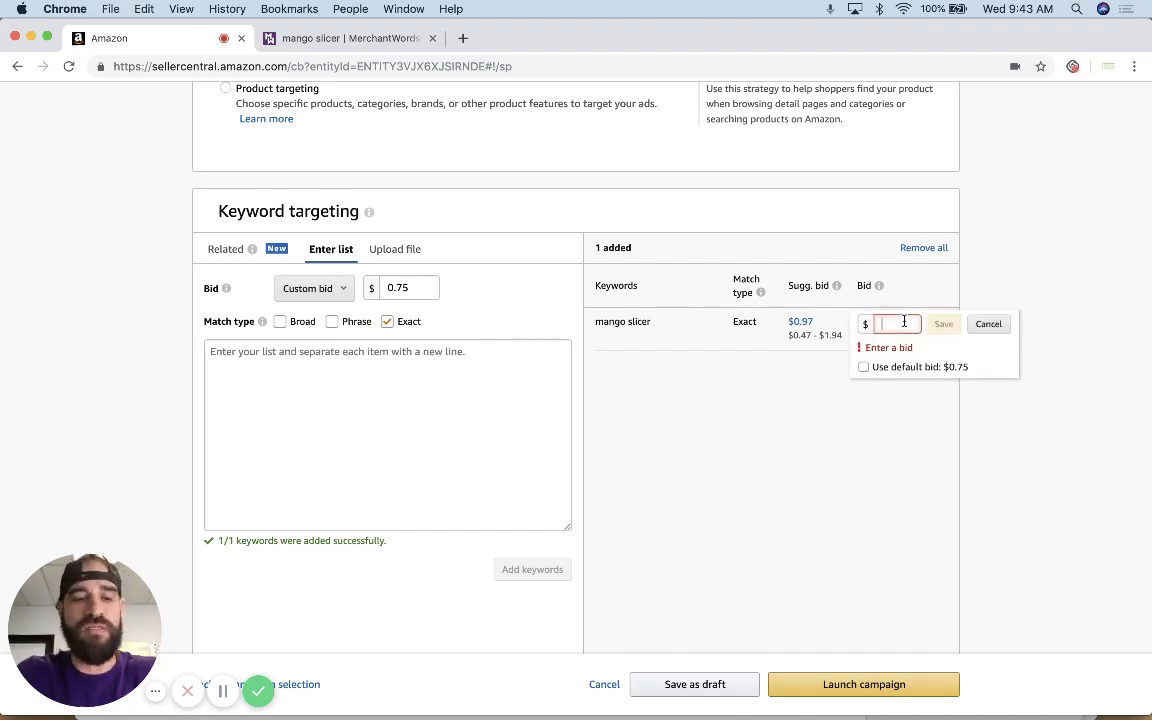
pyautogui.write('2.')
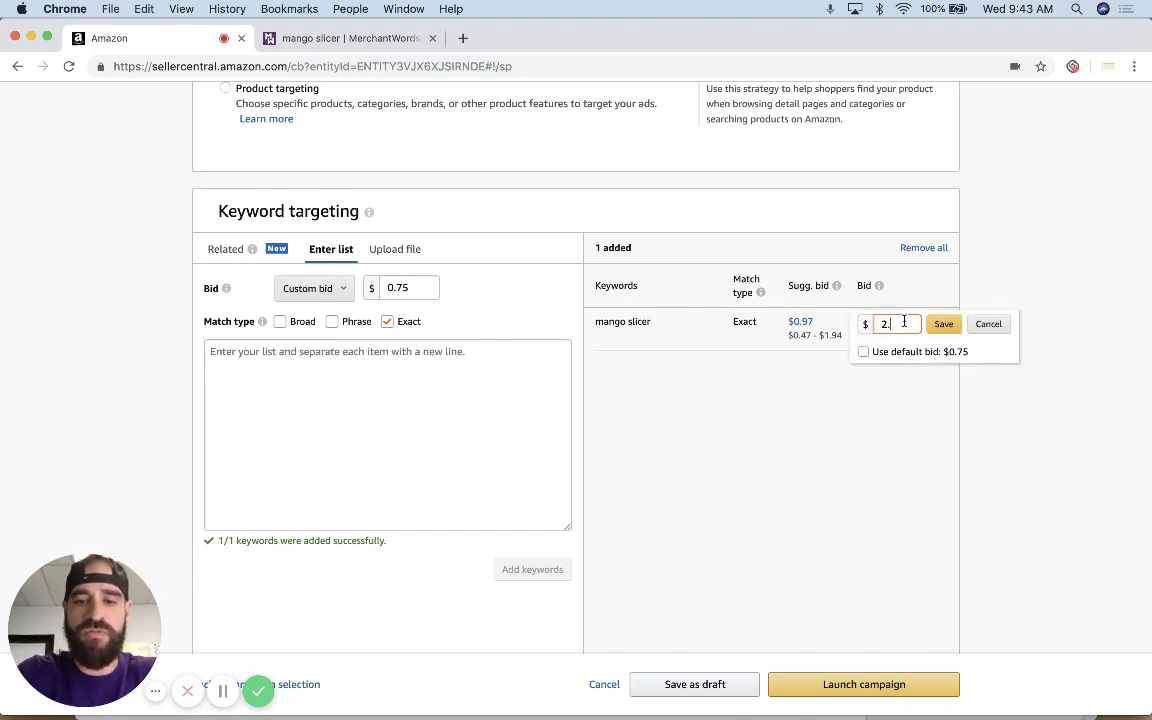
pyautogui.write('49')
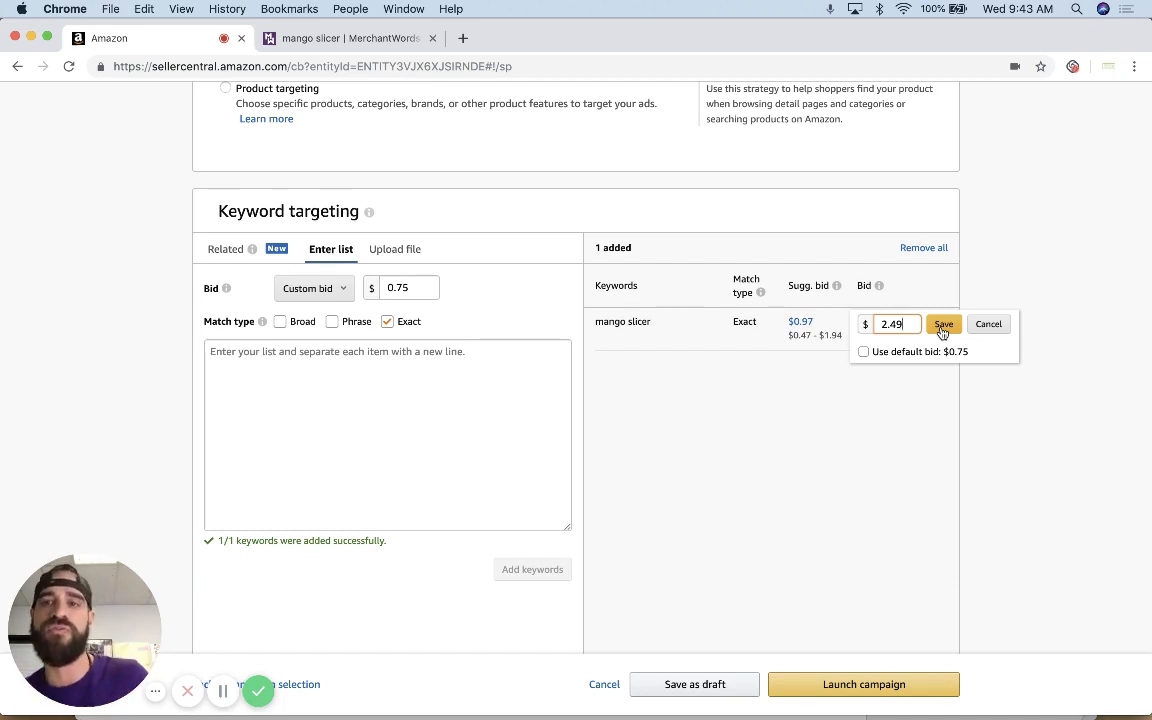
pyautogui.click(942, 330)
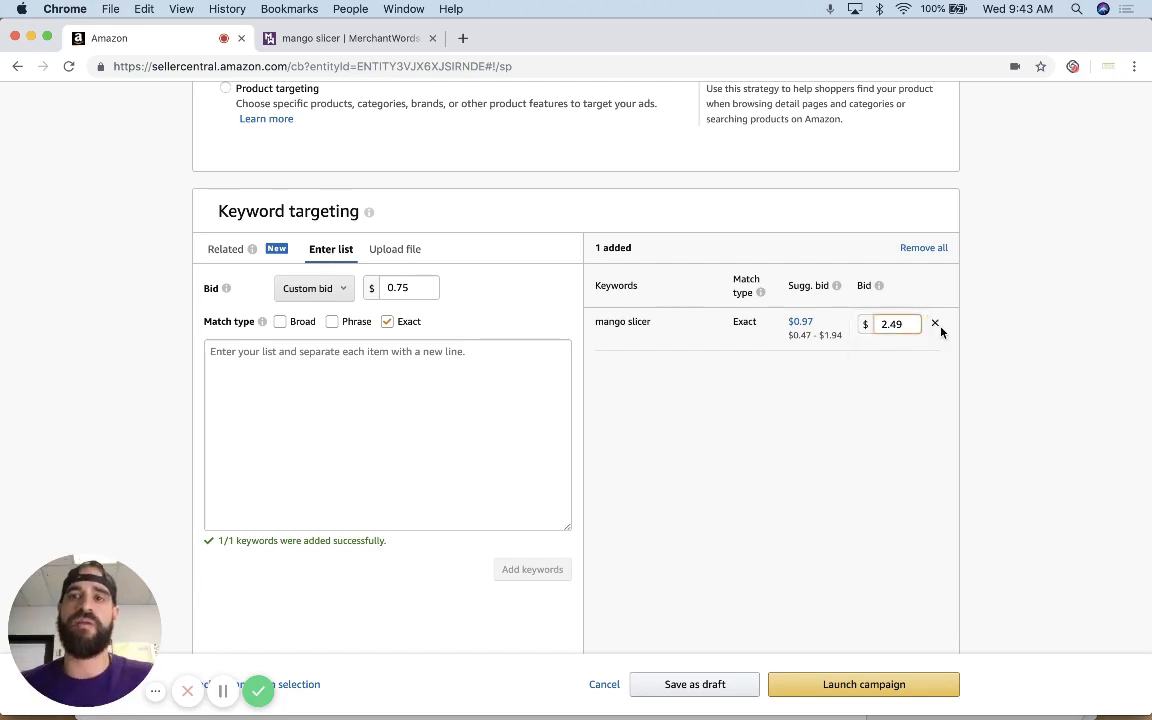
# Limit the negative keyword match type to negative exact and enter "cake slicer" as a negative keyword.
pyautogui.scroll(-2, 1036, 324)
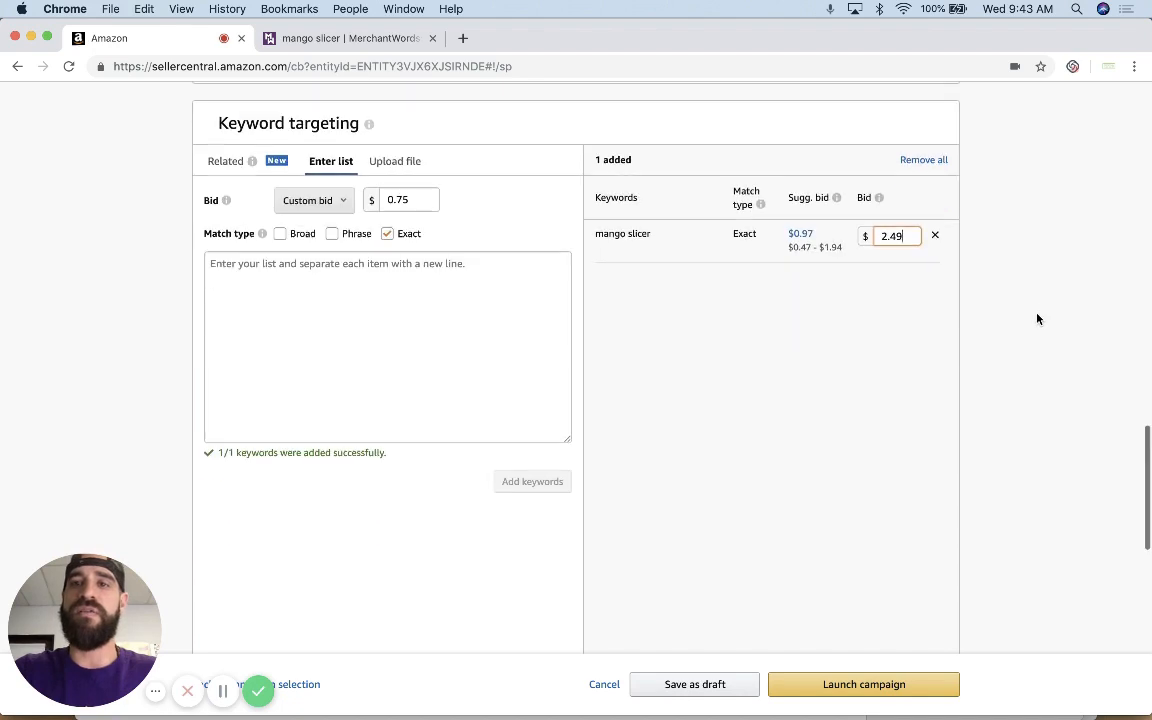
pyautogui.scroll(-5, 830, 360)
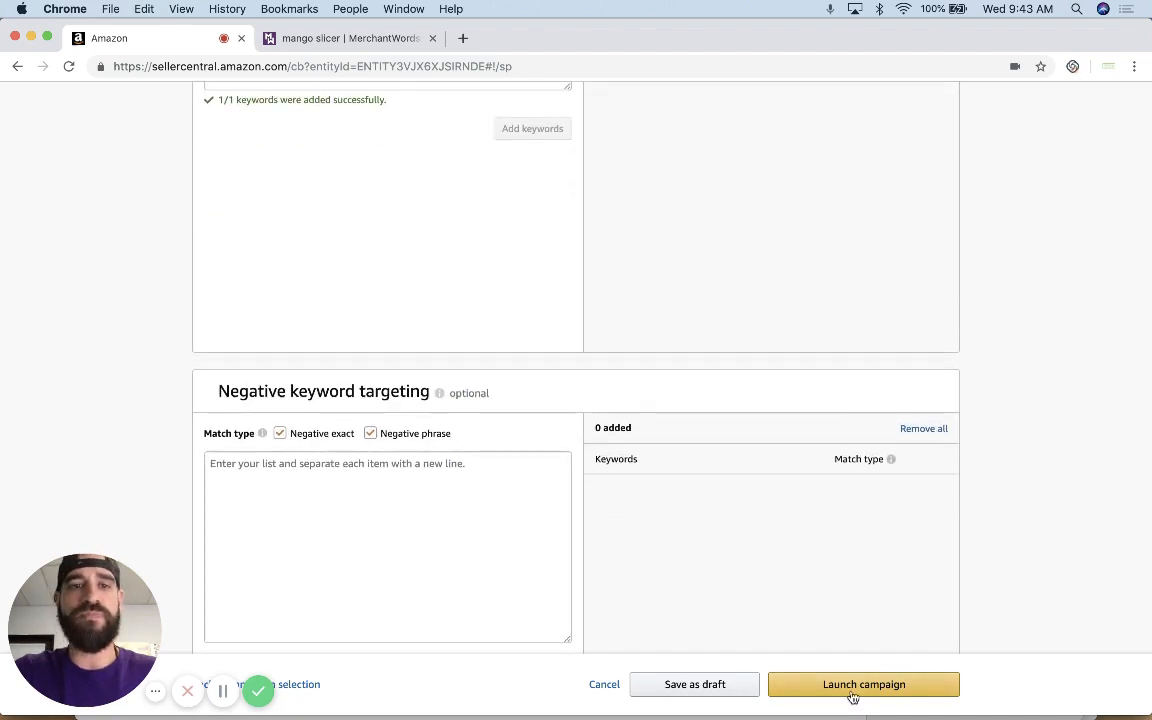
pyautogui.click(371, 433)
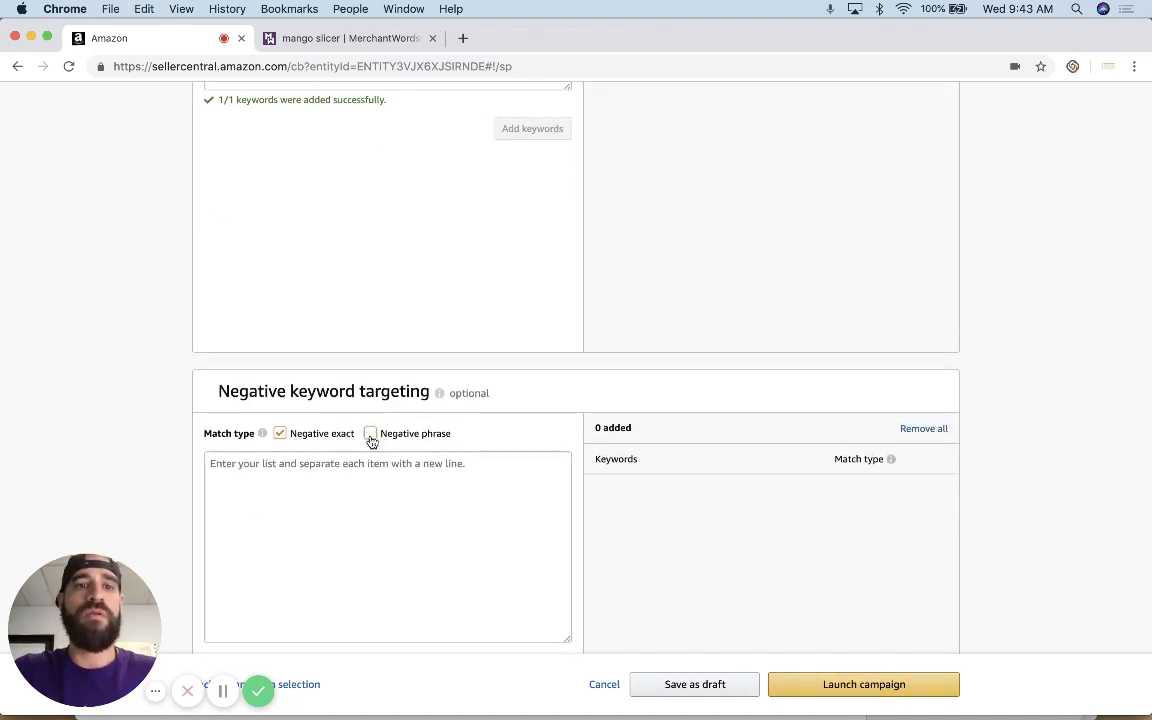
pyautogui.click(365, 470)
pyautogui.write('cake slicer')
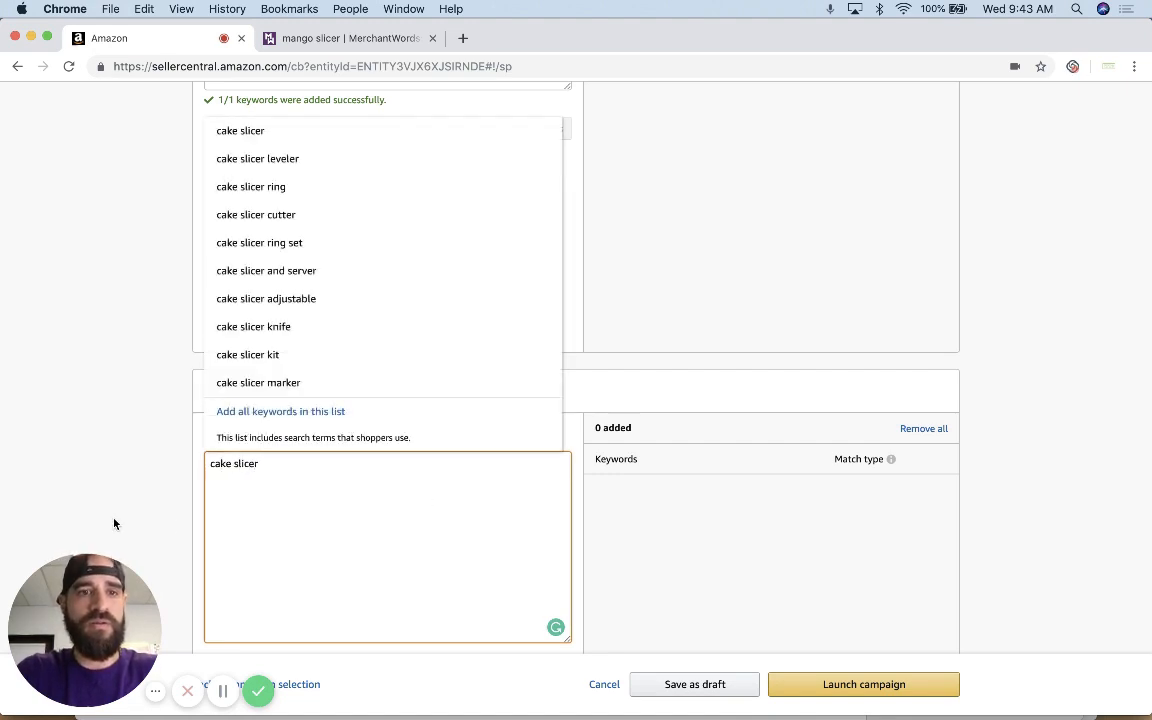
pyautogui.click(103, 465)
# Launch the campaign and open the active SKW - Mango Slicer campaign from the list in Campaign Manager.
pyautogui.click(875, 683)
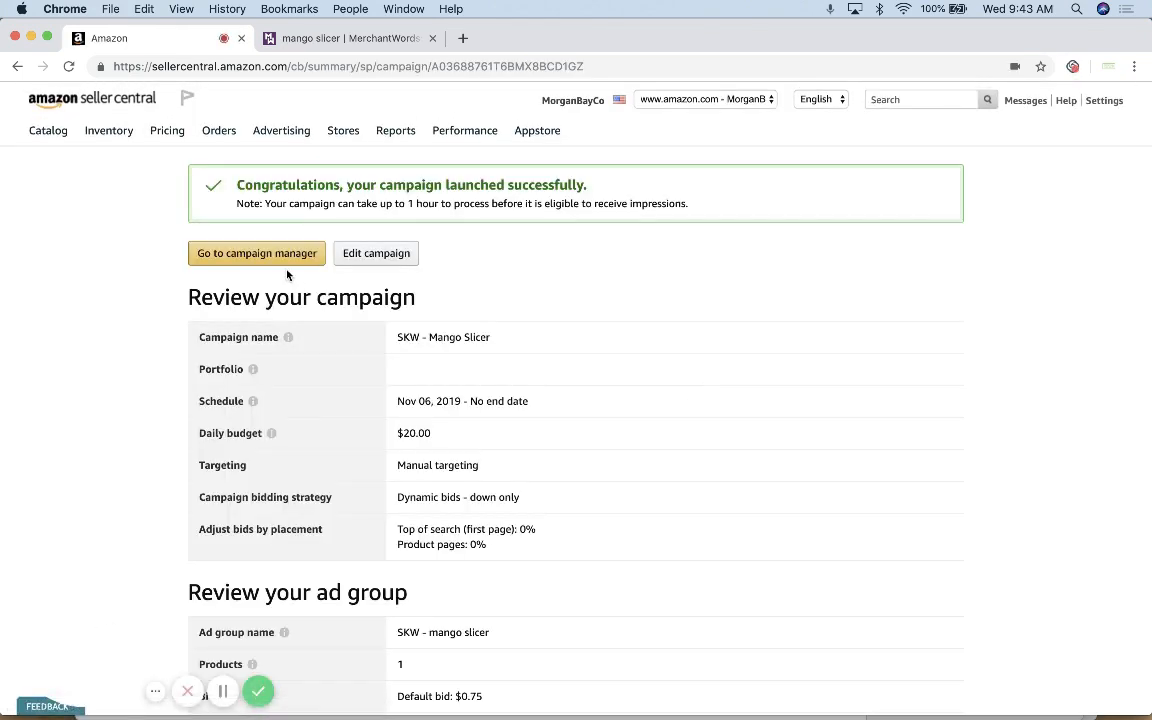
pyautogui.click(278, 256)
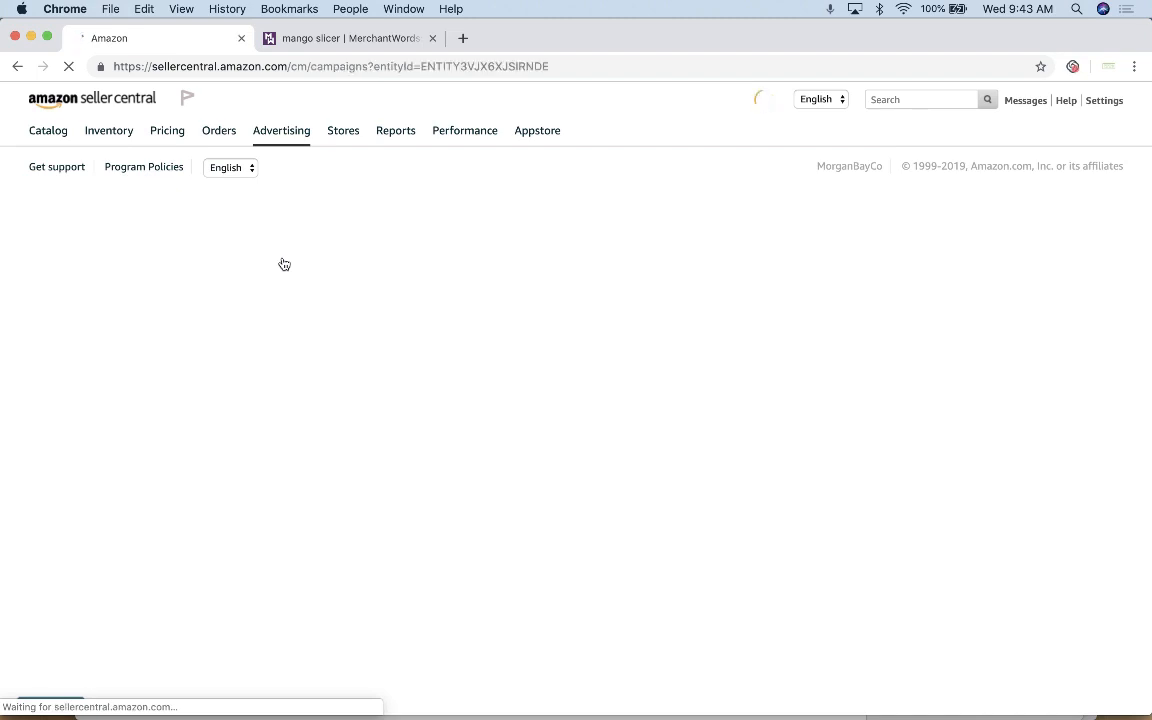
pyautogui.scroll(-5, 548, 336)
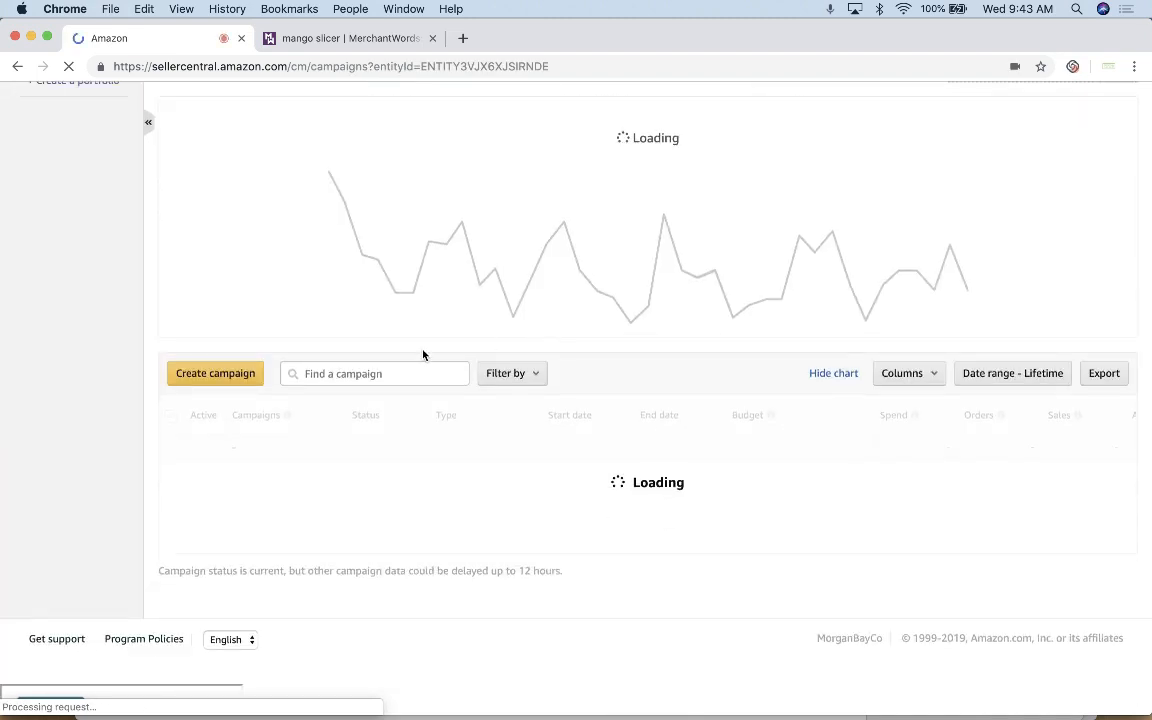
pyautogui.scroll(-2, 337, 347)
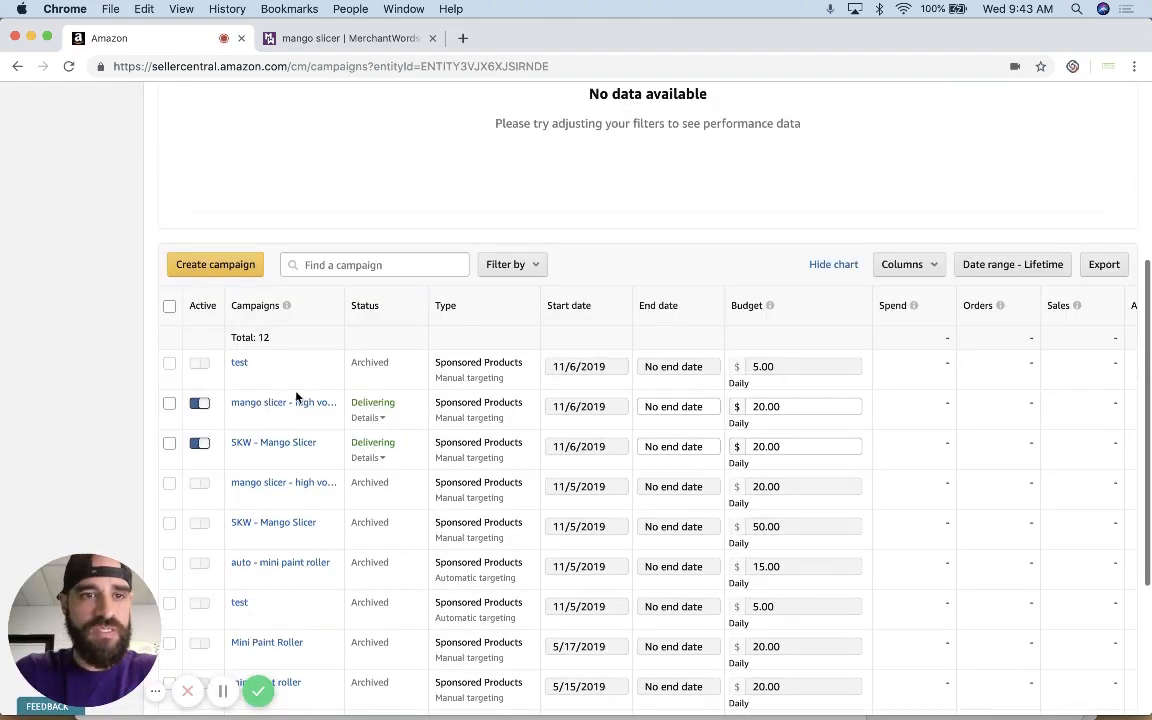
pyautogui.click(290, 443)
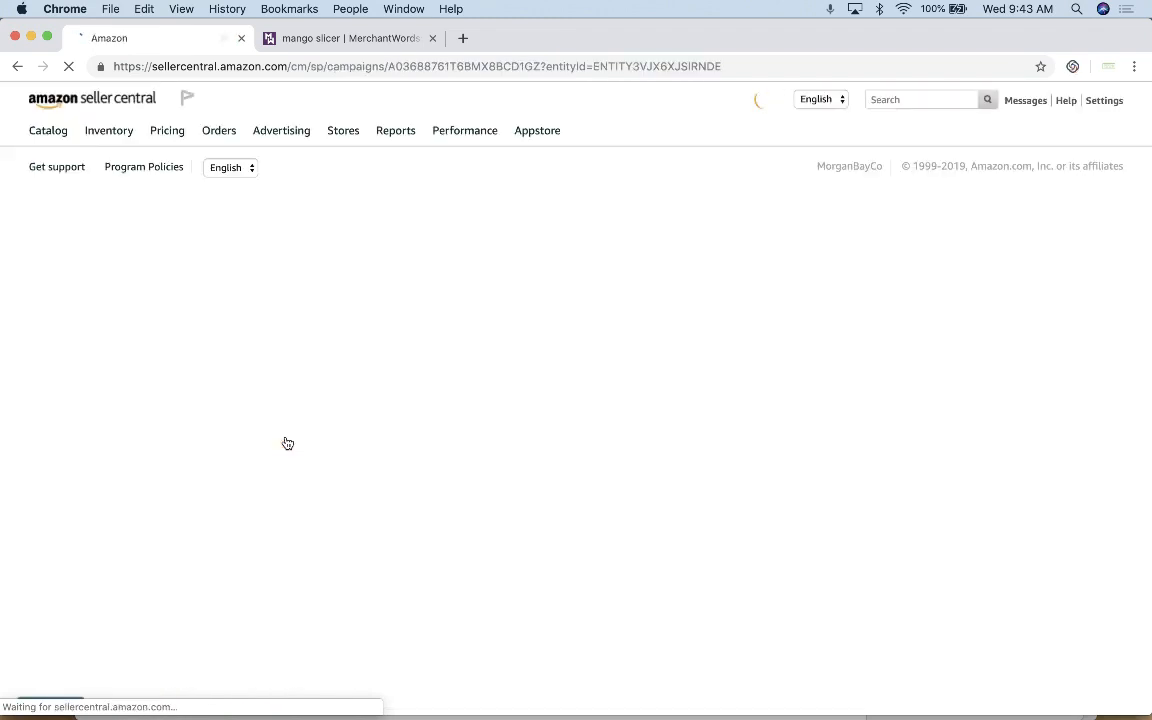
# Open the SKW - mango slicer ad group and review the match type, status and bid of its targeted keyword.
pyautogui.scroll(-5, 476, 300)
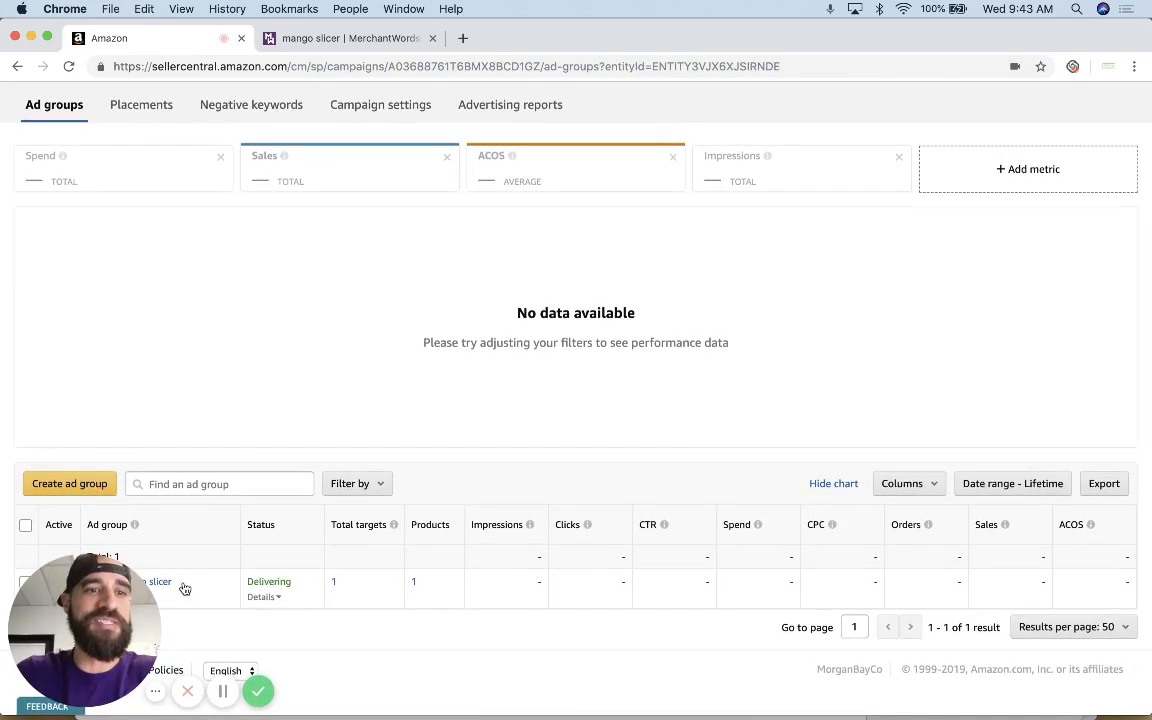
pyautogui.click(170, 588)
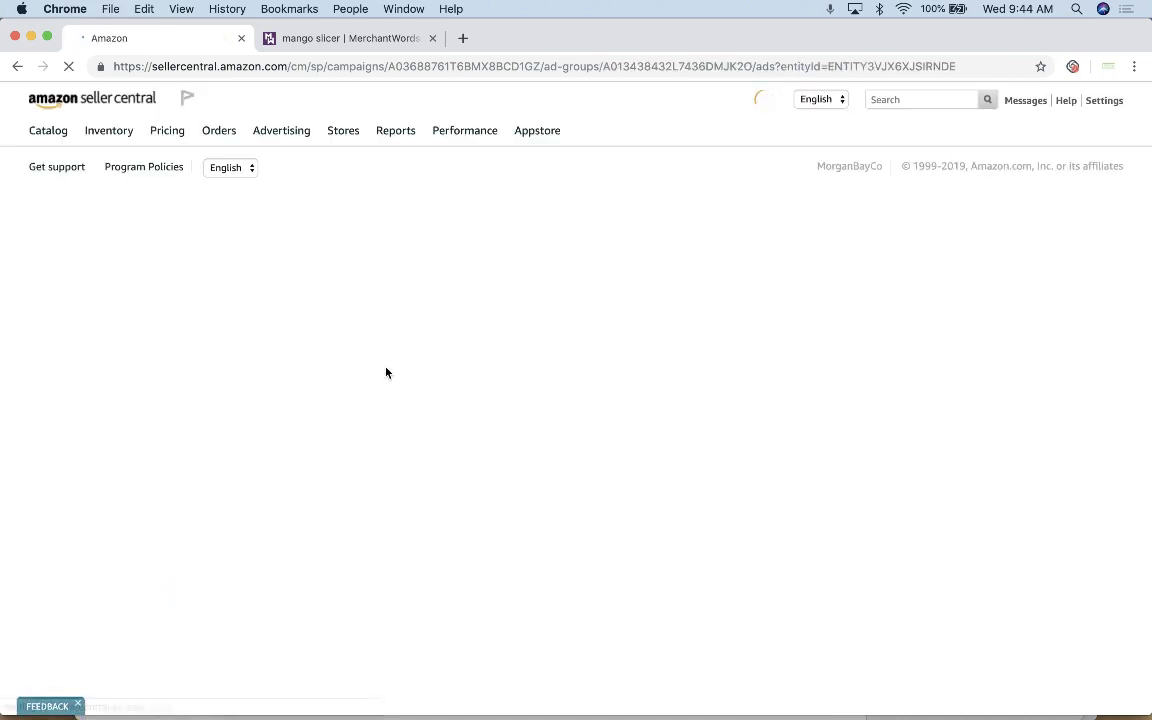
pyautogui.click(99, 251)
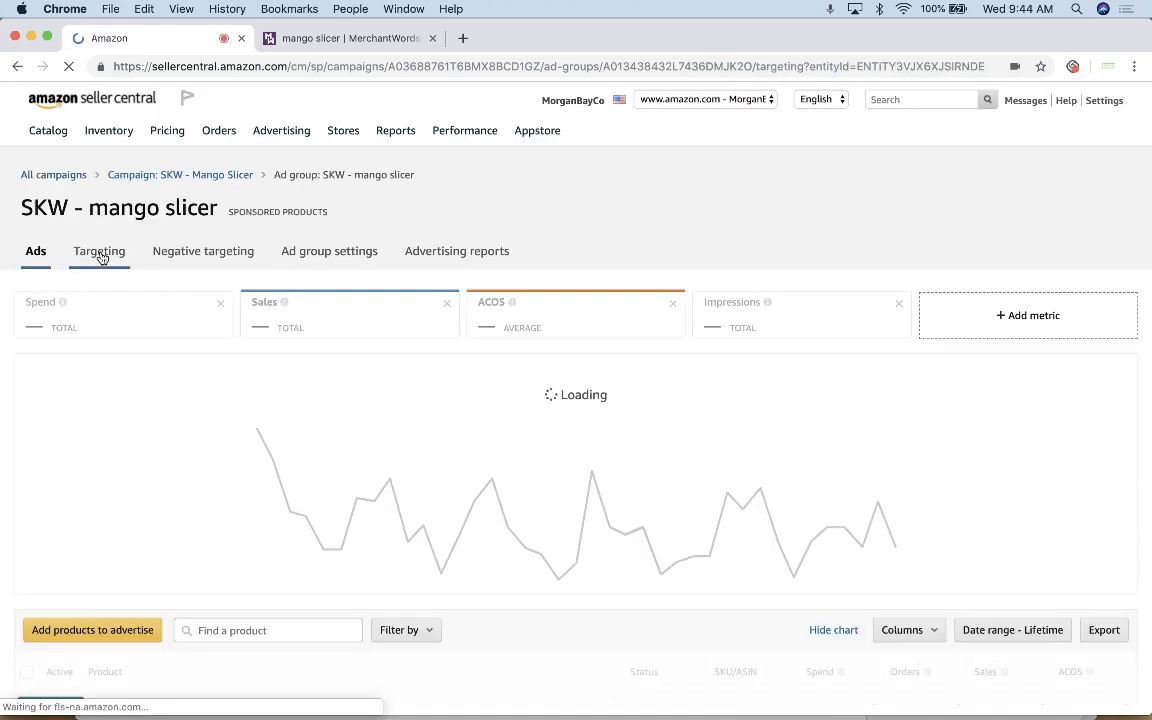
pyautogui.scroll(-3, 414, 393)
pyautogui.scroll(-2, 414, 393)
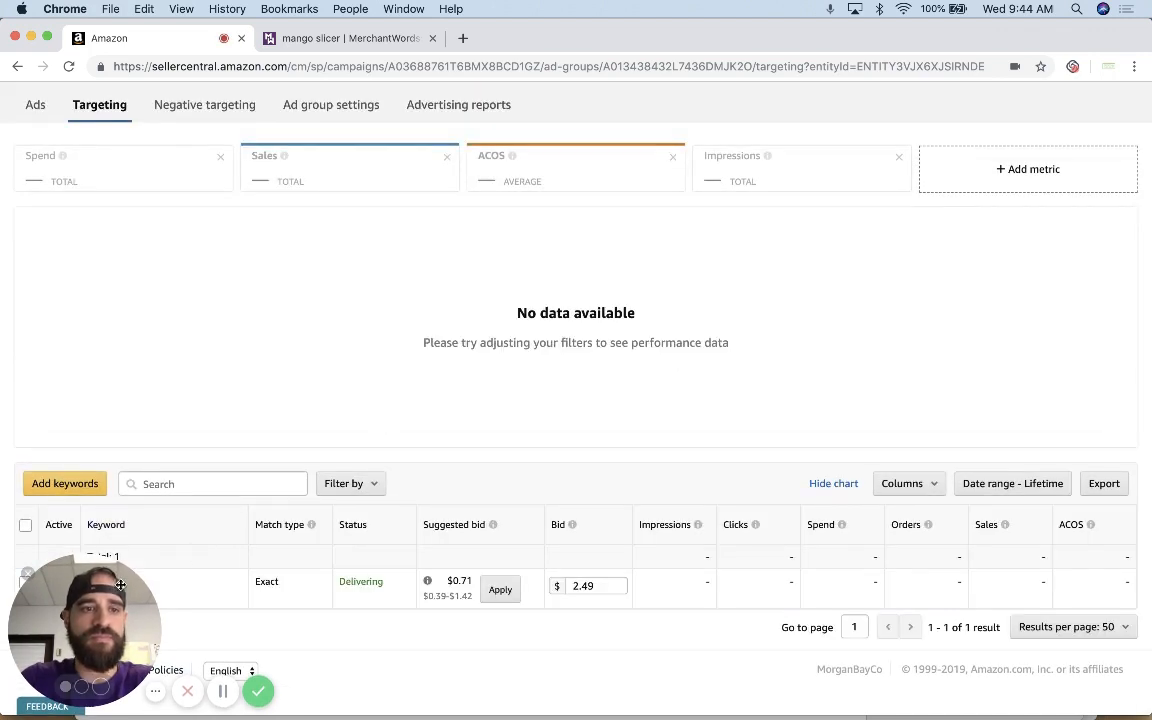
pyautogui.moveTo(100, 620); pyautogui.dragTo(970, 641)
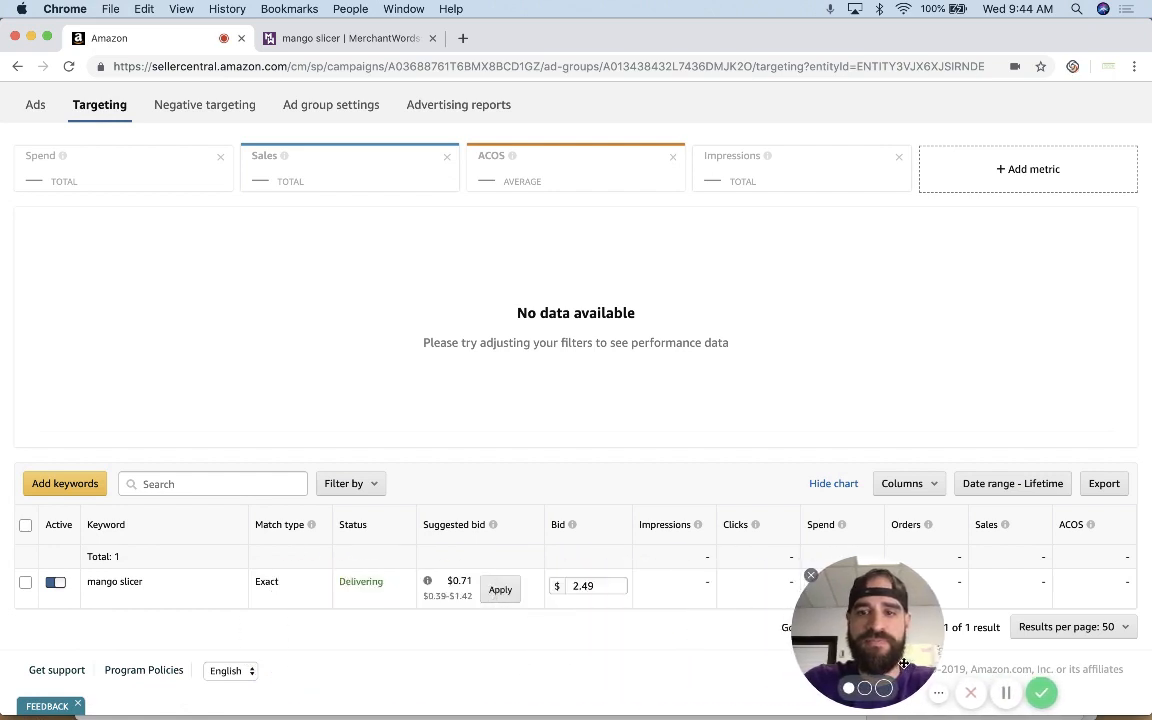
pyautogui.moveTo(879, 585)
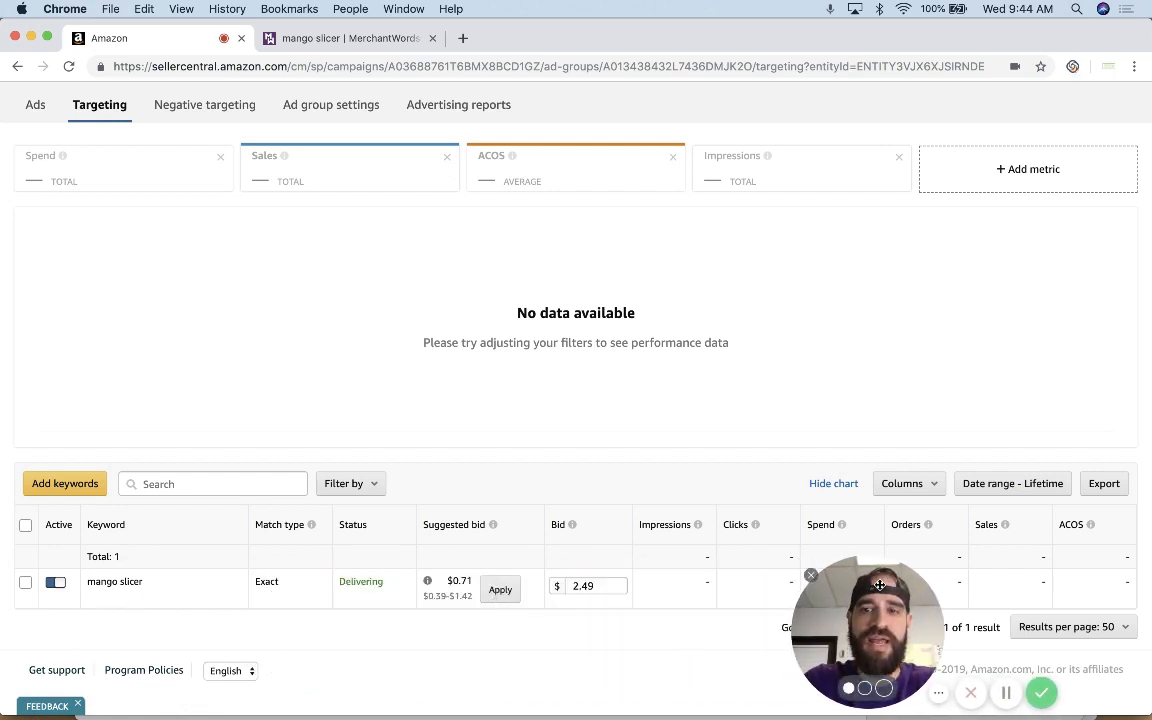
# Return to the list of all campaigns, then switch to the MerchantWords search results for mango slicer.
pyautogui.scroll(3, 375, 509)
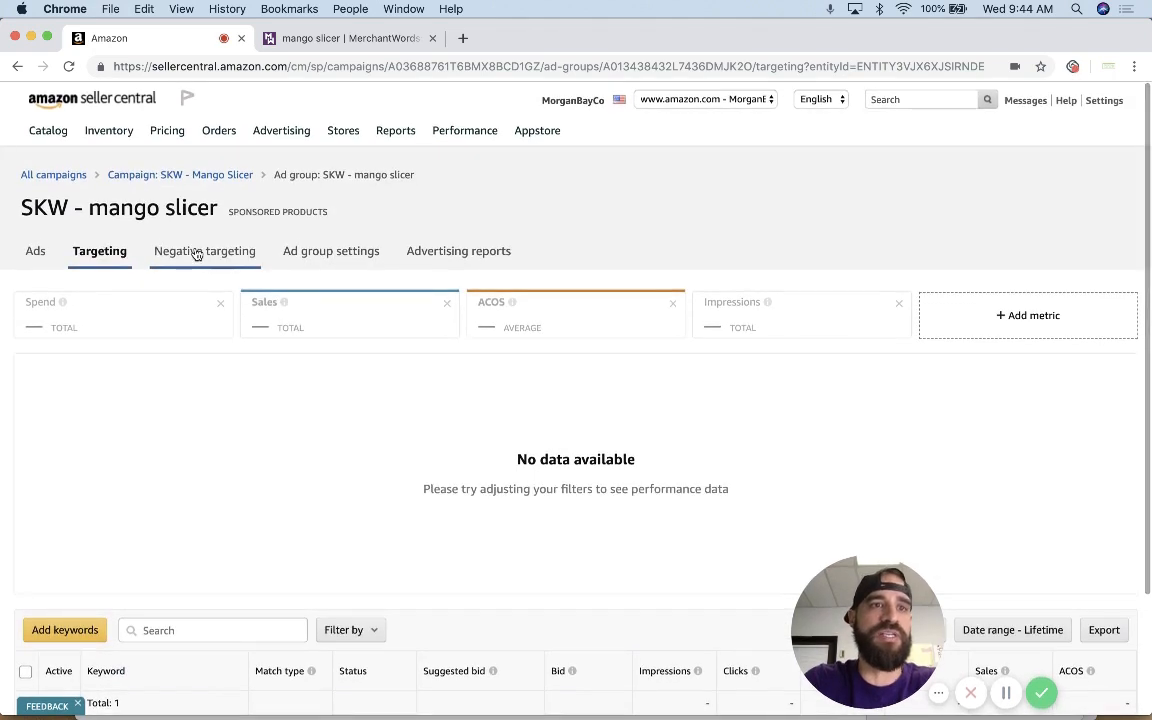
pyautogui.click(78, 176)
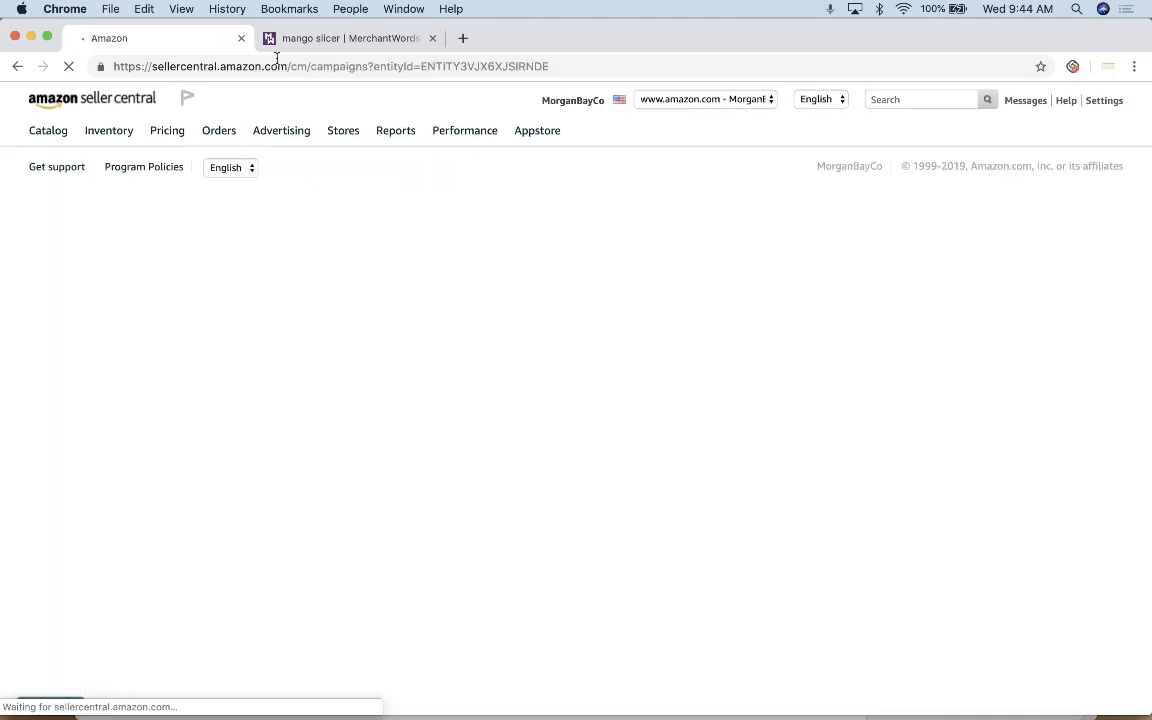
pyautogui.click(352, 40)
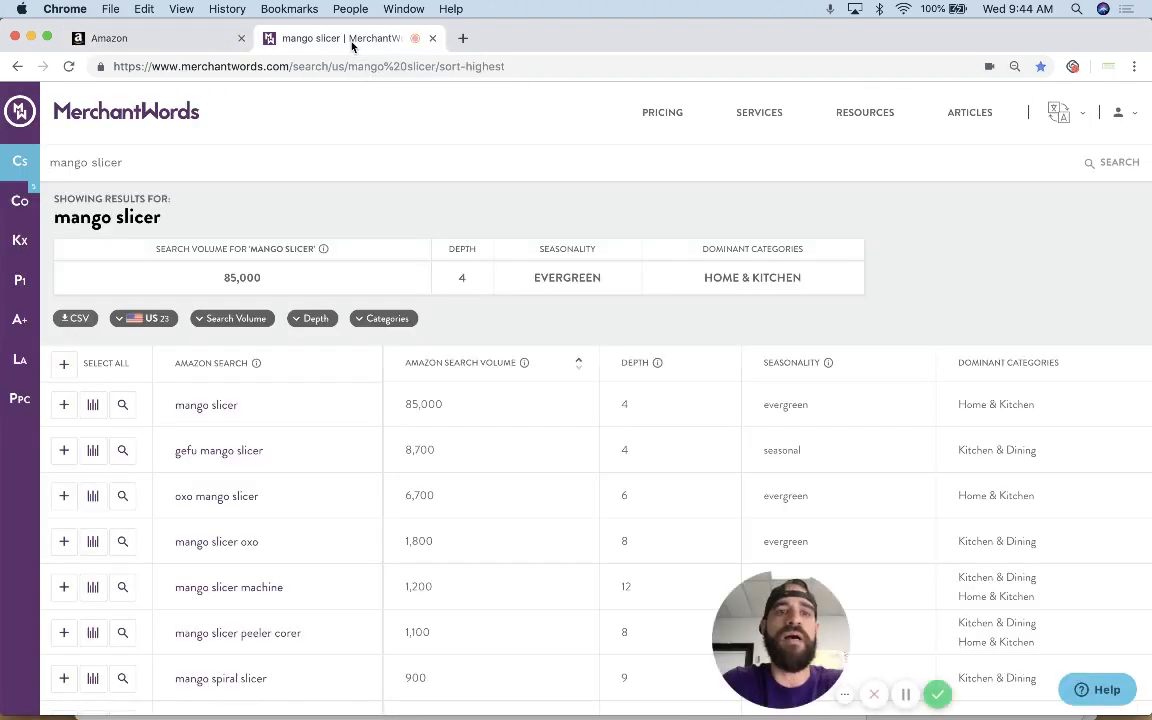